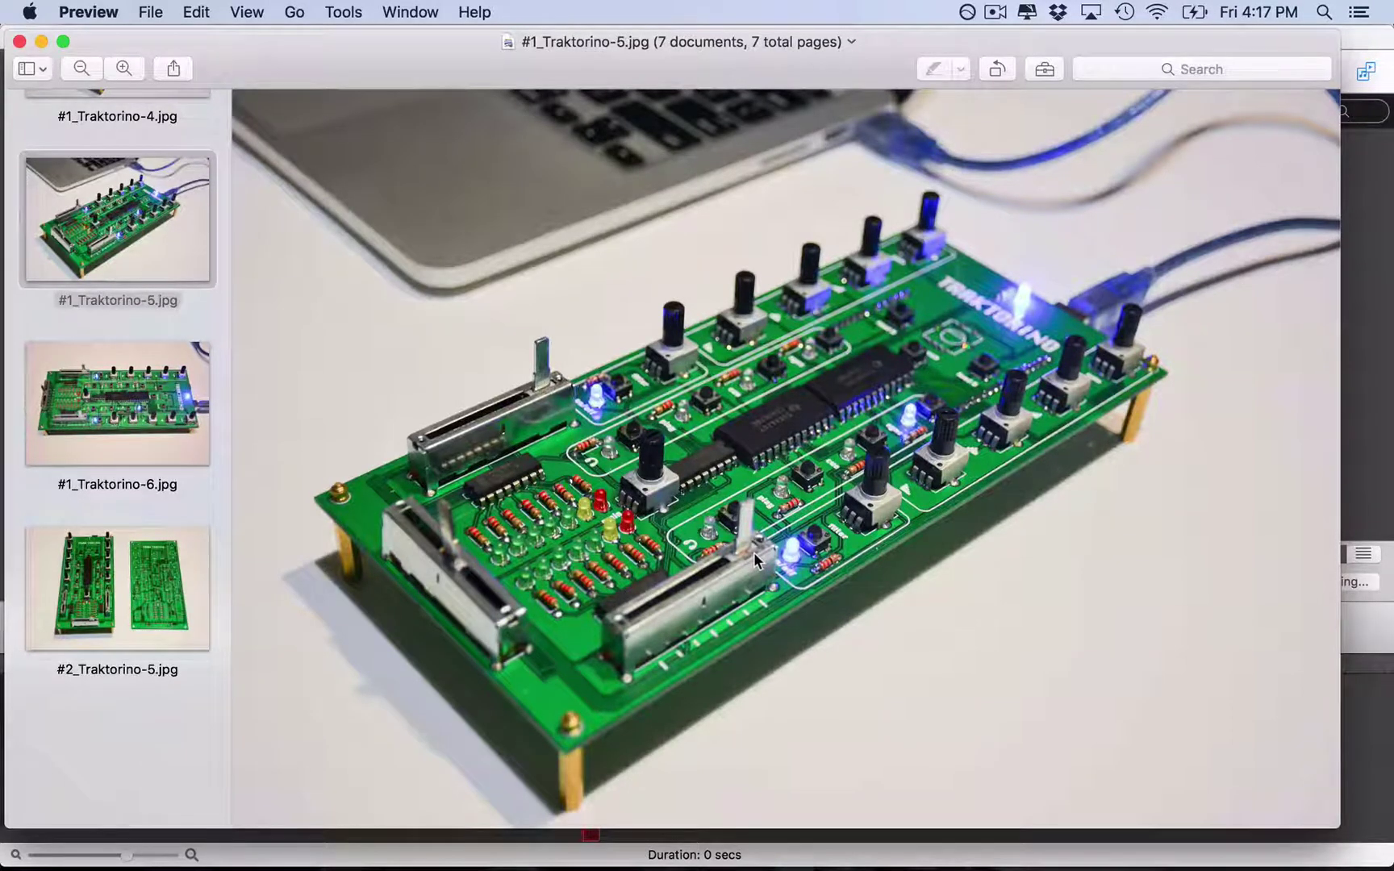
Switch from the Traktorino photos in Preview over to KiCad.
{"action": "key", "text": "super+Tab"}
{"action": "key", "text": "super+Tab"}
{"action": "key", "text": "super+Tab"}
{"action": "key", "text": "super+Tab"}
{"action": "key", "text": "super+Tab"}
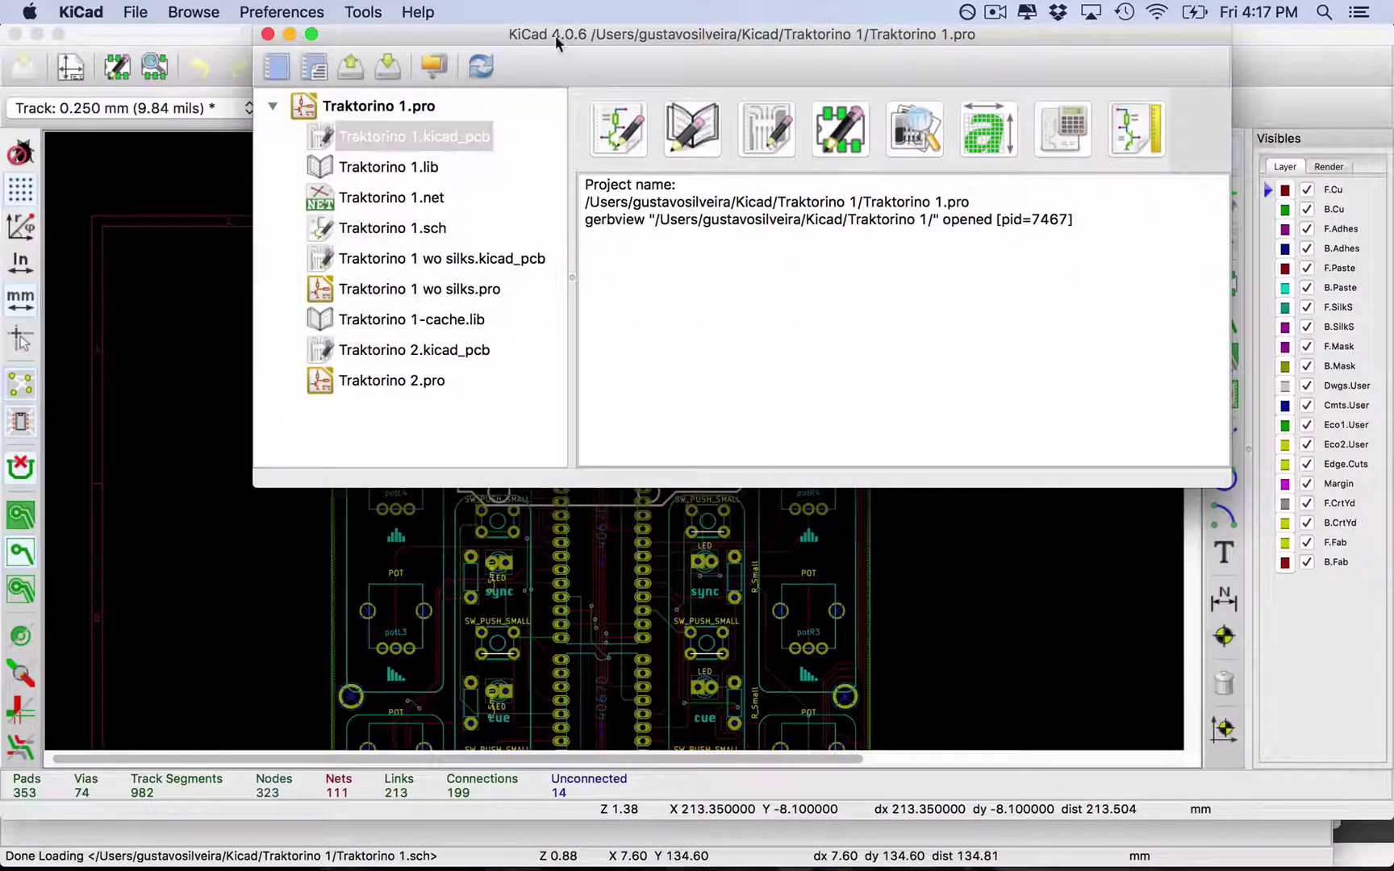
Move the project manager aside and browse the Traktorino 1 .lib, .net, .sch and .kicad_pcb files.
{"action": "left_click_drag", "start_coordinate": [477, 32], "coordinate": [426, 140]}
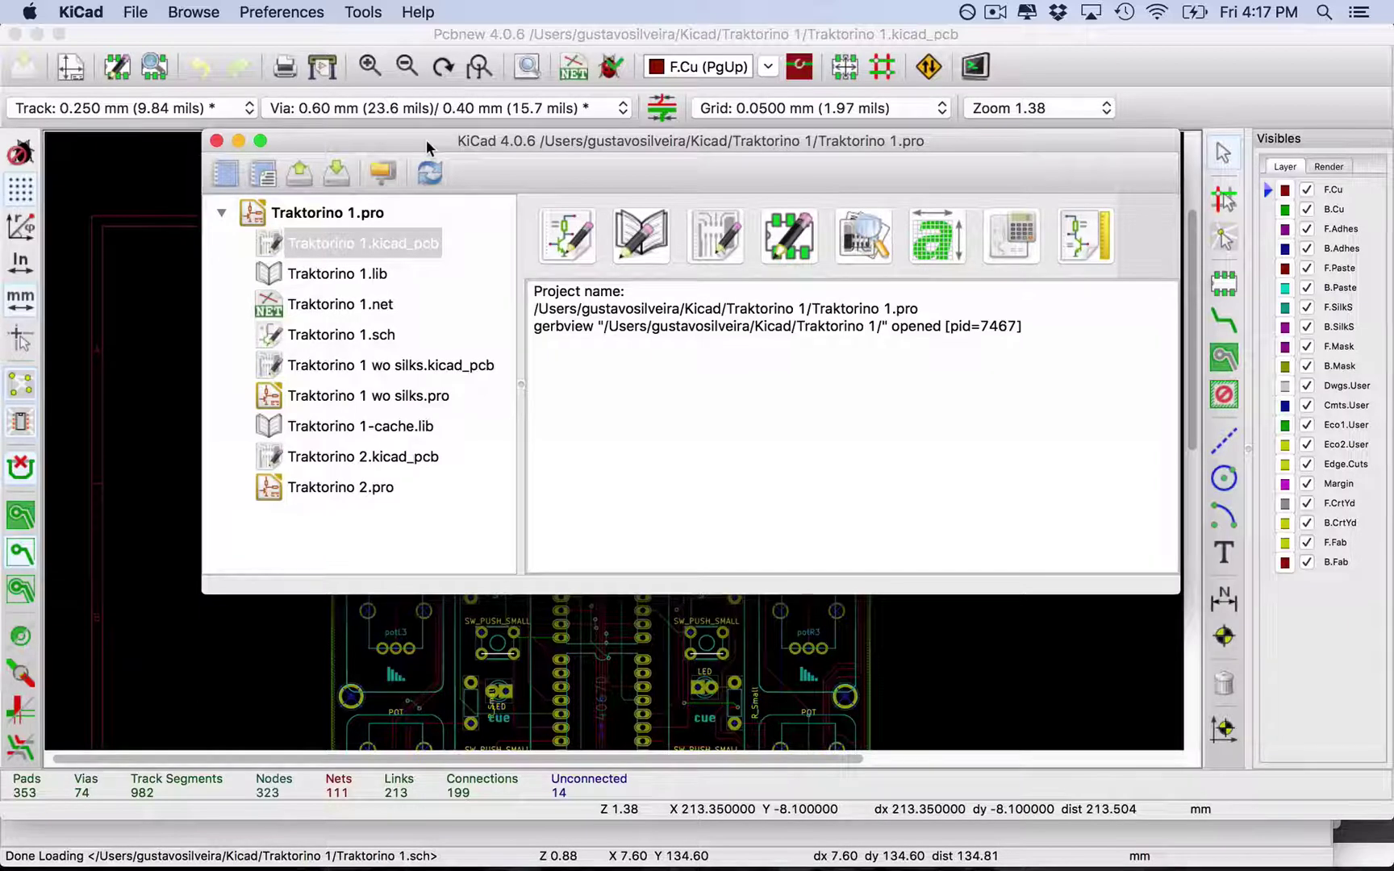
{"action": "left_click", "coordinate": [371, 276]}
{"action": "left_click", "coordinate": [366, 307]}
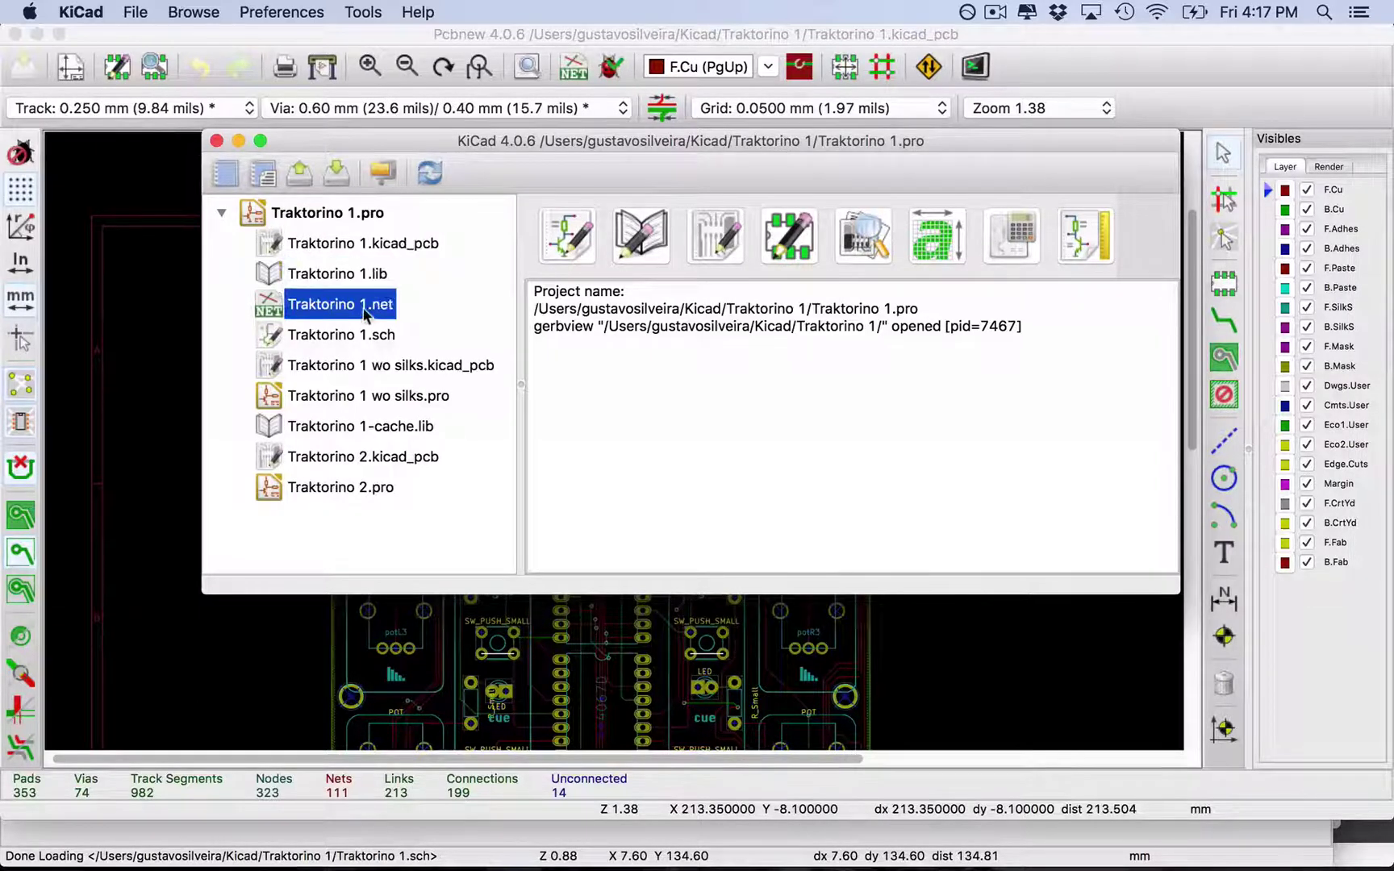
{"action": "left_click", "coordinate": [363, 336]}
{"action": "left_click", "coordinate": [352, 487]}
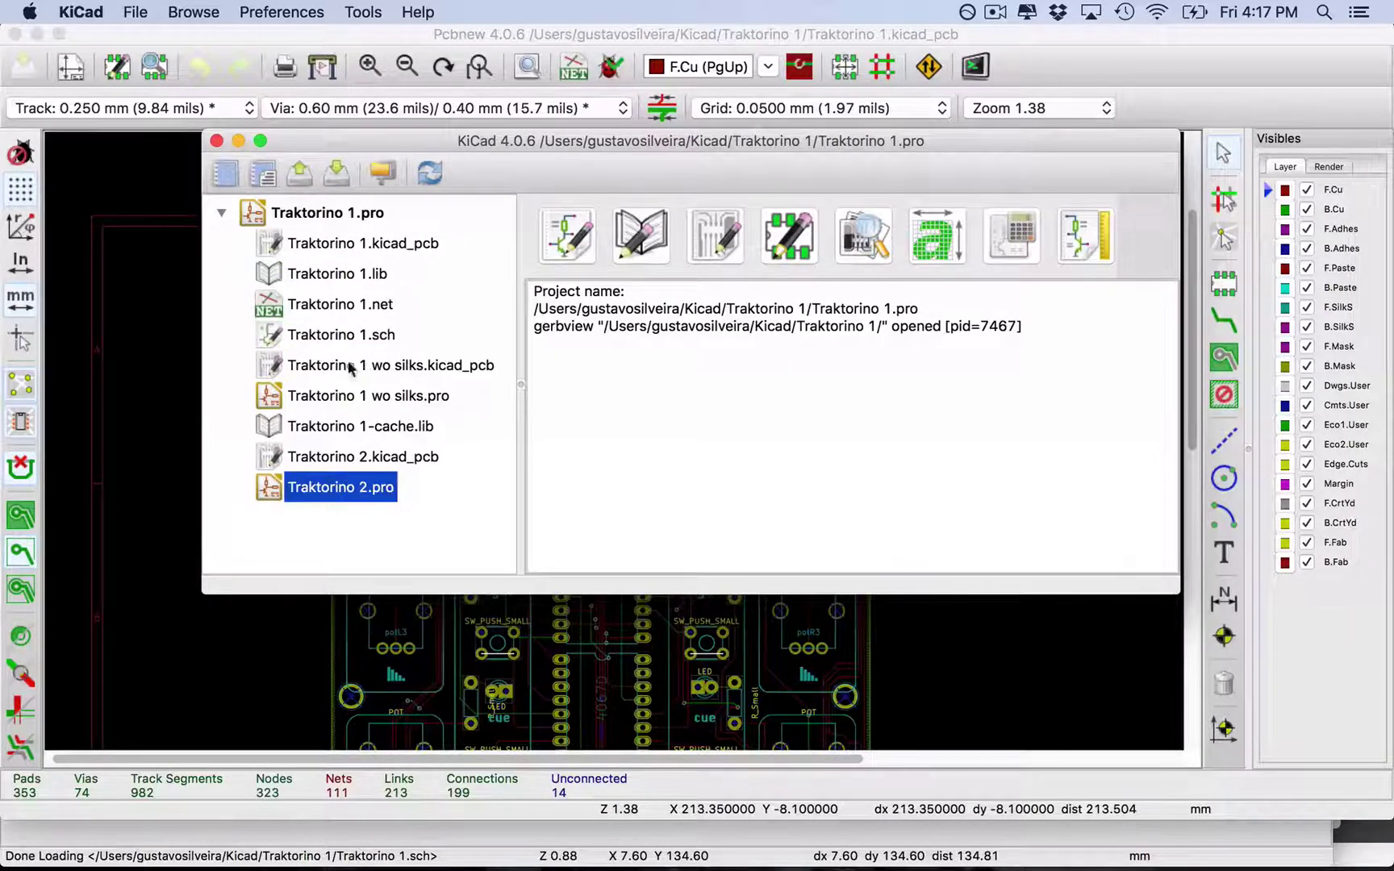
{"action": "left_click", "coordinate": [355, 244]}
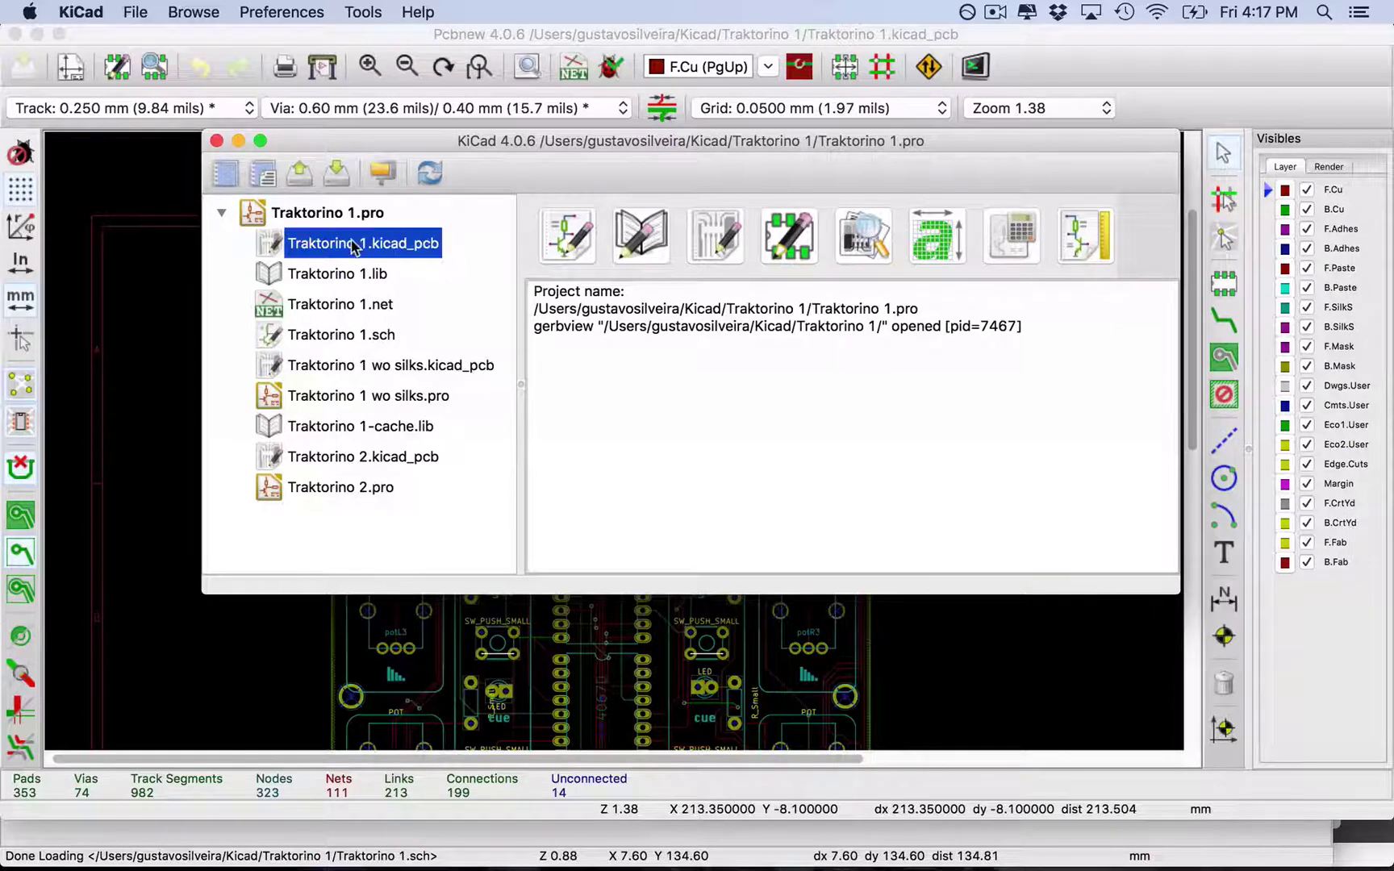
{"action": "left_click", "coordinate": [379, 275]}
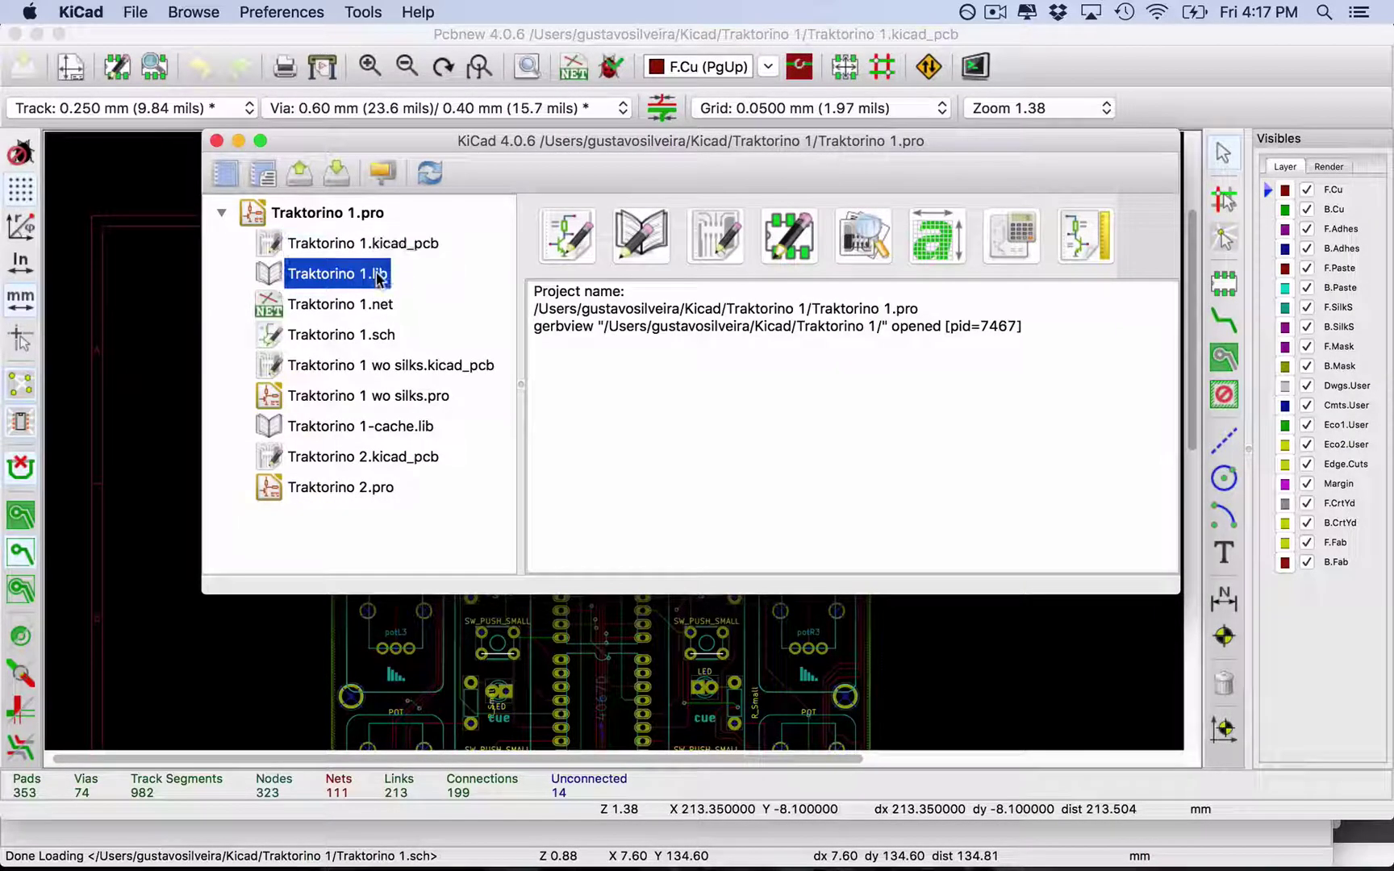
Open the Traktorino 1 schematic, glance back at the photos, then return to it.
{"action": "double_click", "coordinate": [376, 336]}
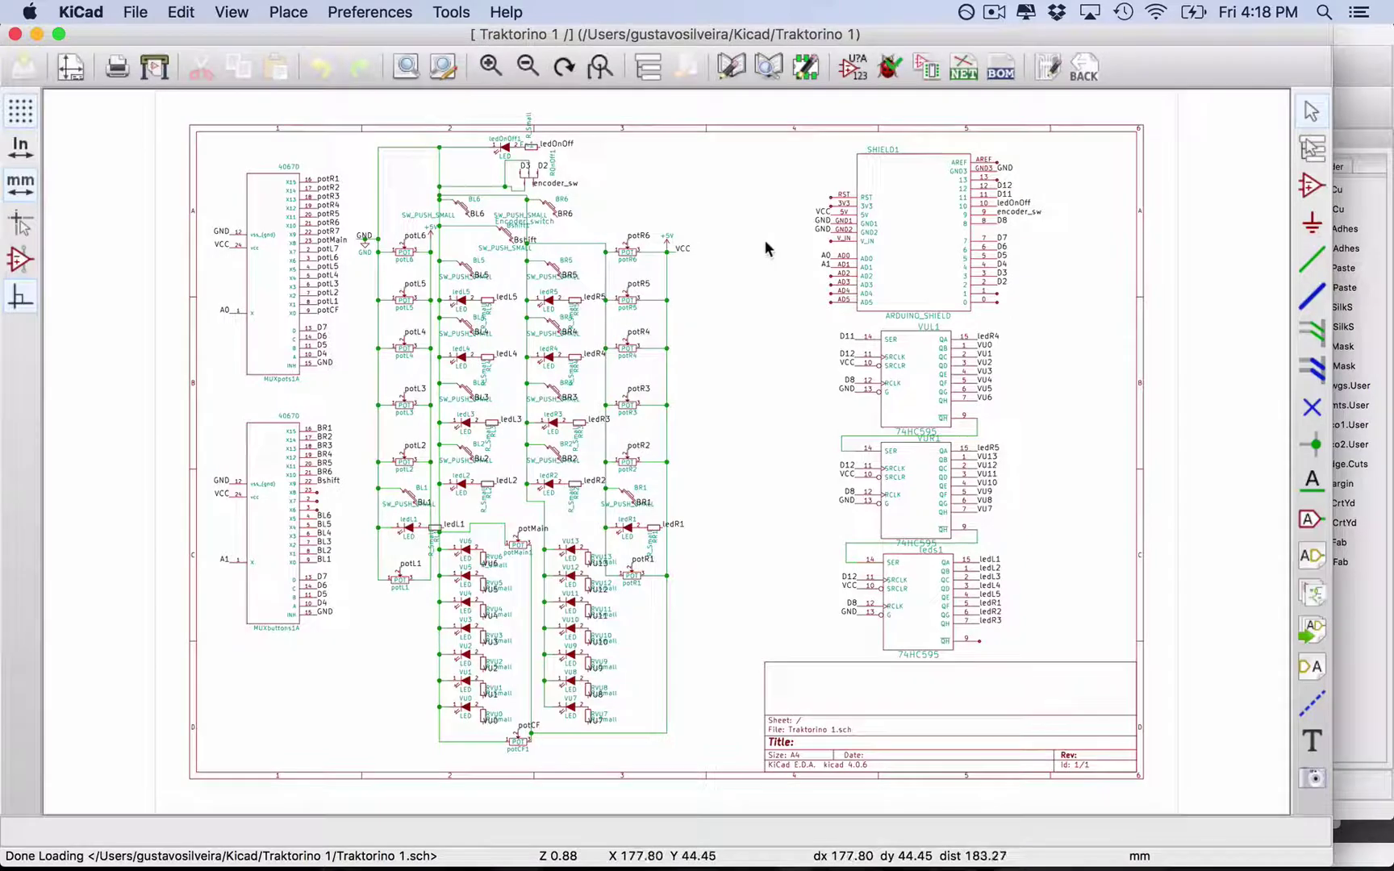
{"action": "key", "text": "super+Tab"}
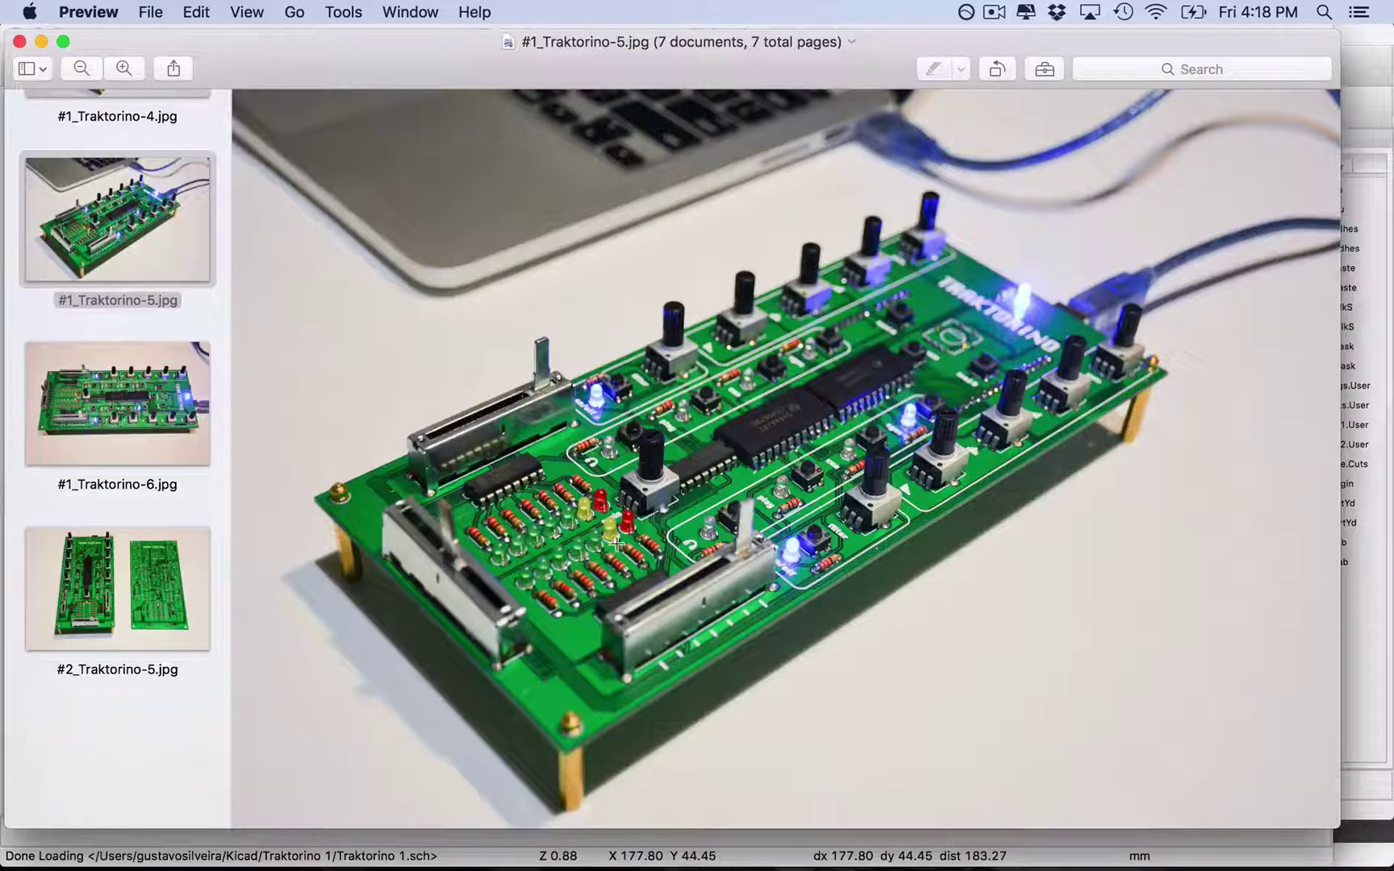
{"action": "key", "text": "super+Tab"}
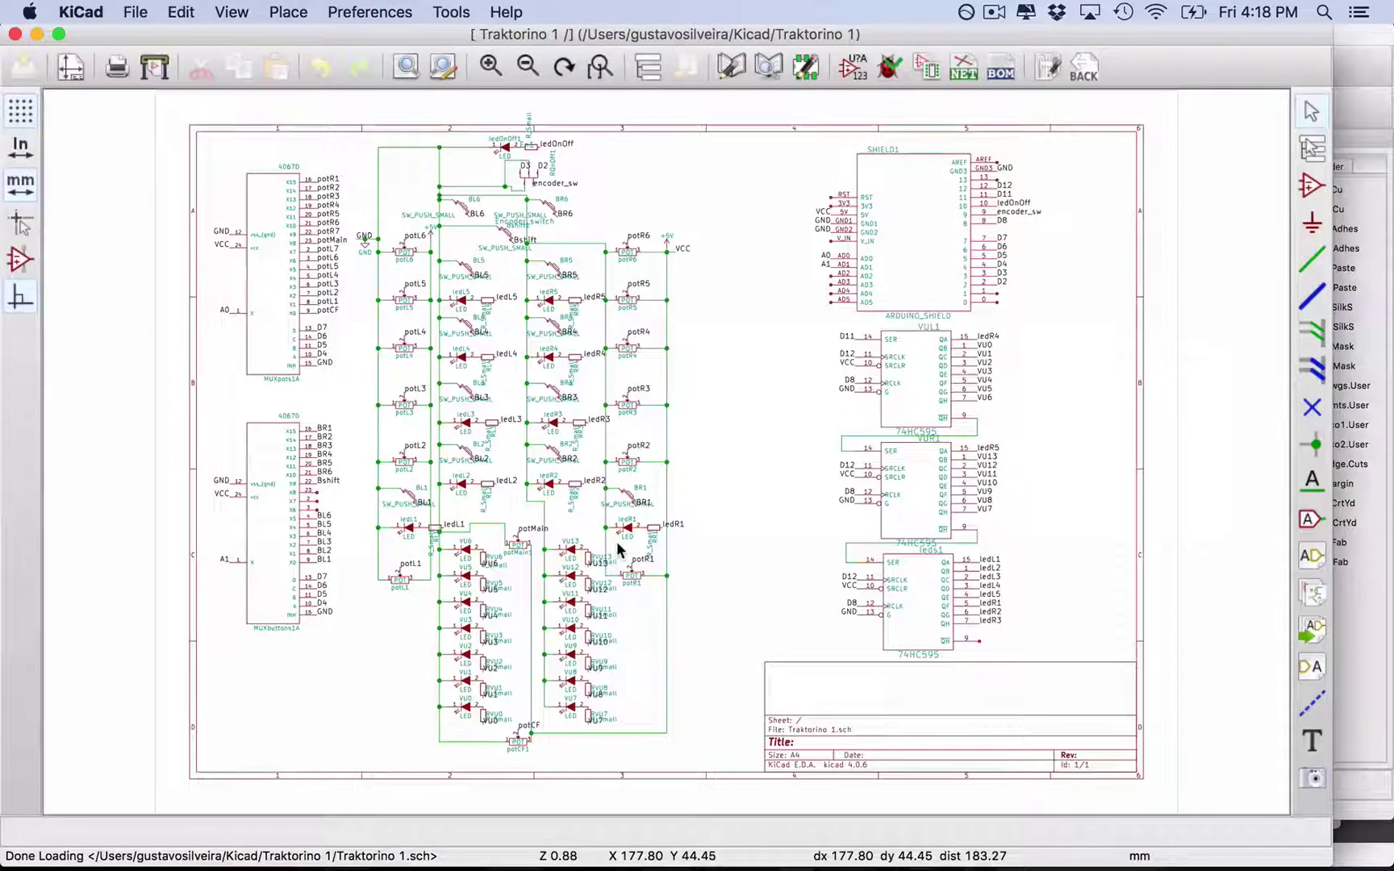
Use Mission Control to bring the KiCad project manager back in front of the schematic.
{"action": "key", "text": "ctrl+Up"}
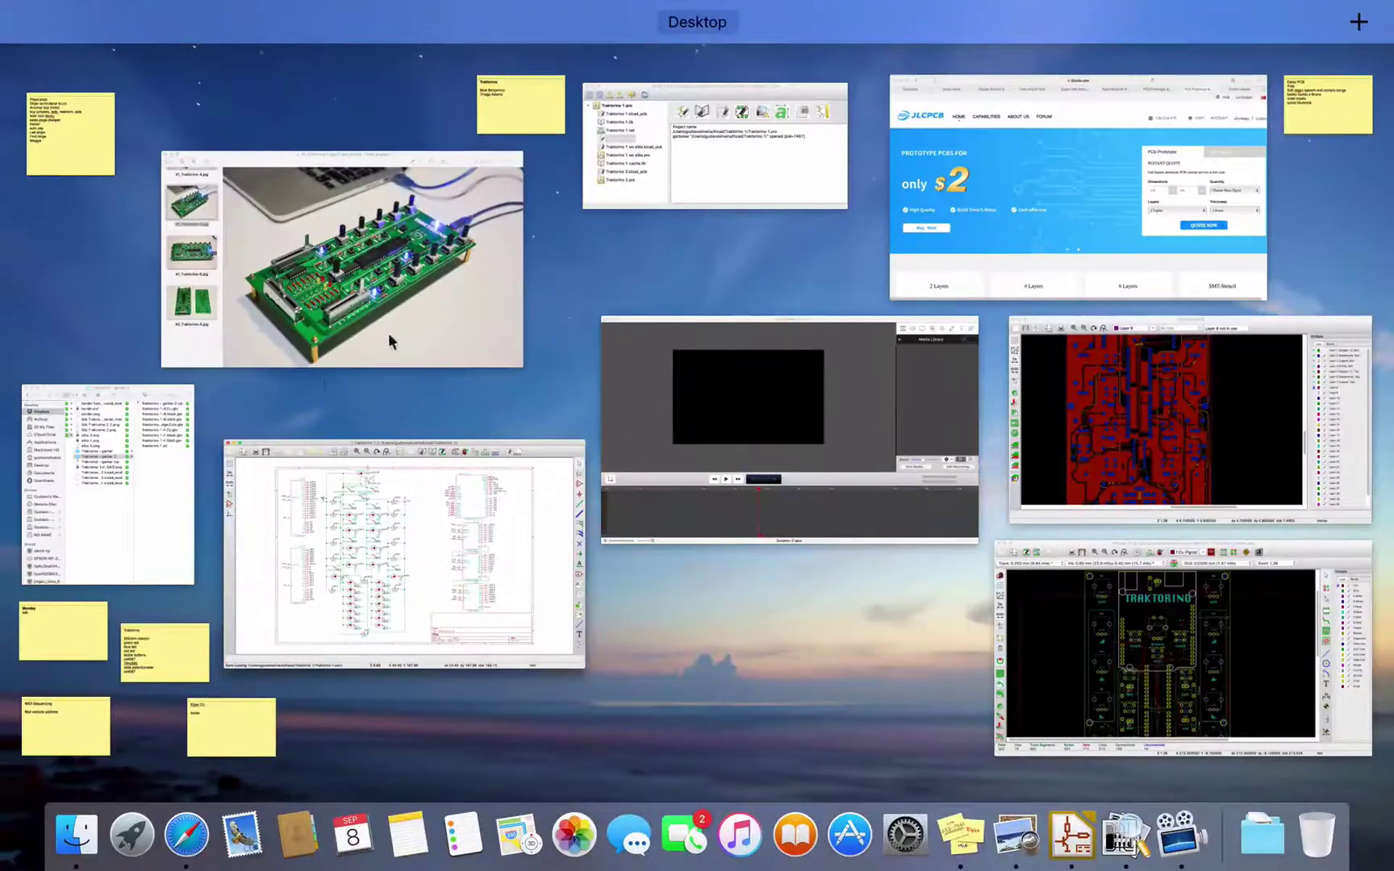
{"action": "left_click", "coordinate": [721, 184]}
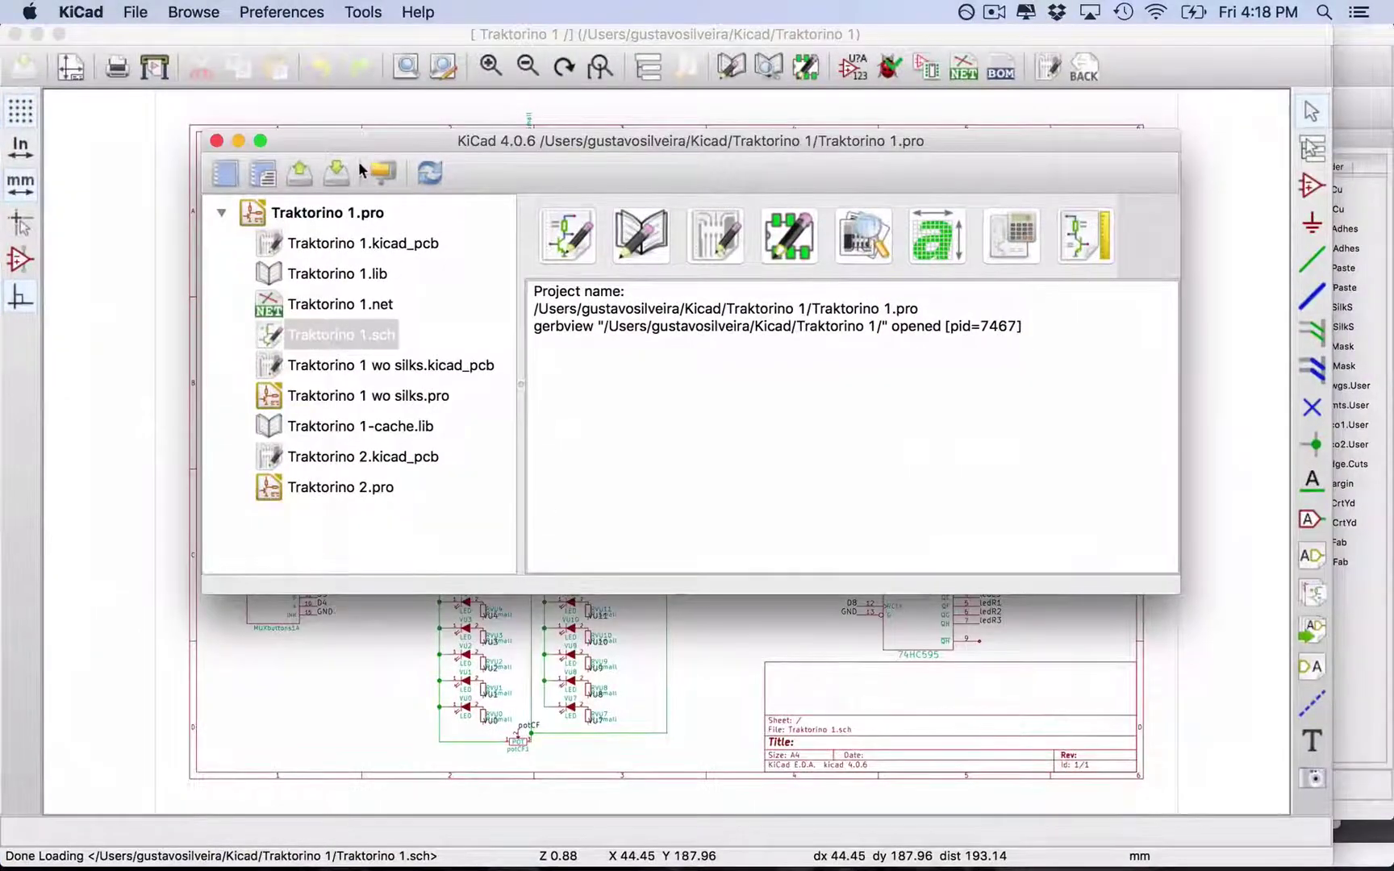
{"action": "left_click_drag", "start_coordinate": [358, 134], "coordinate": [477, 191]}
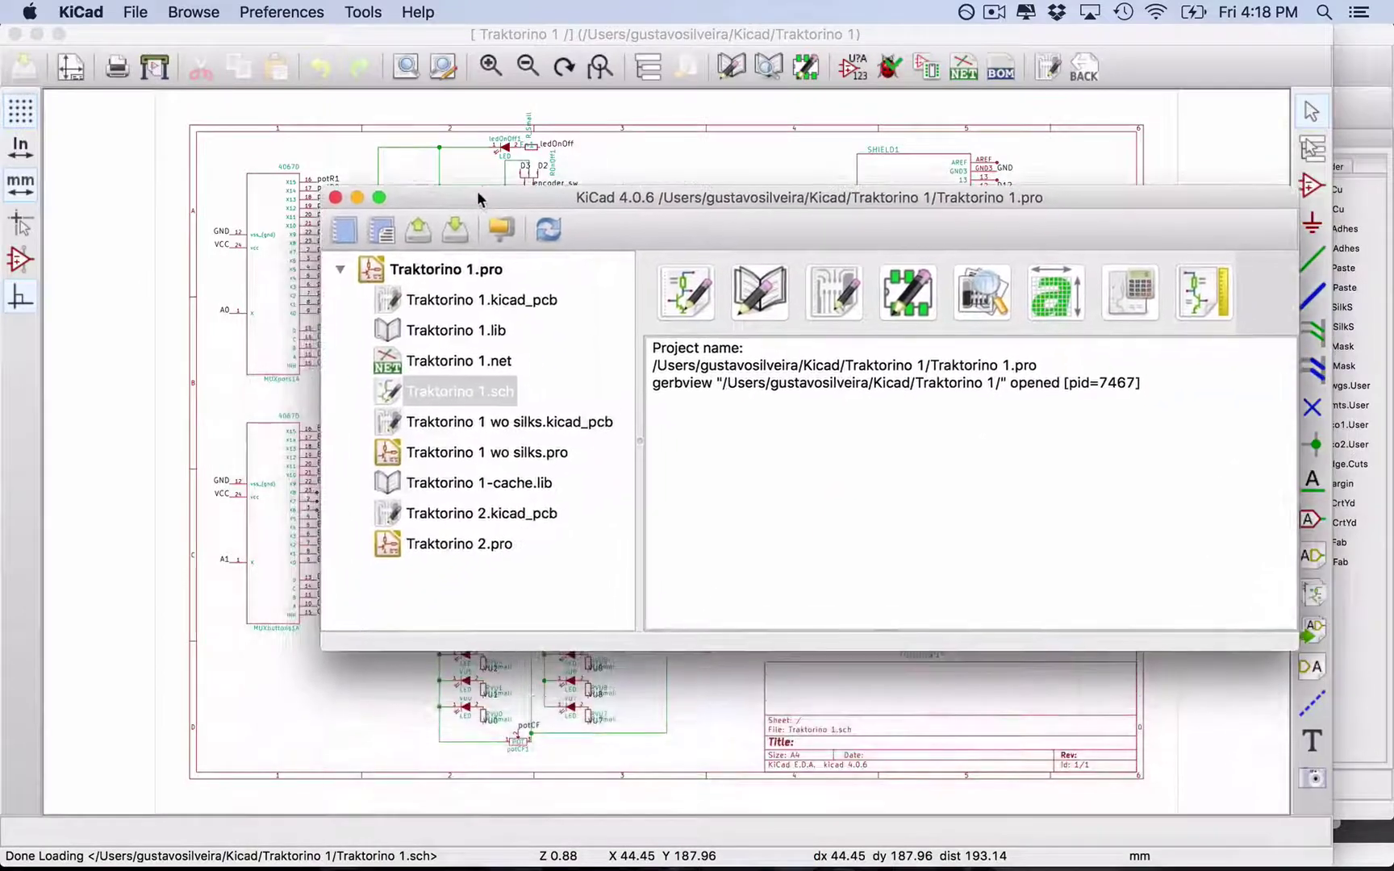
{"action": "left_click", "coordinate": [234, 166]}
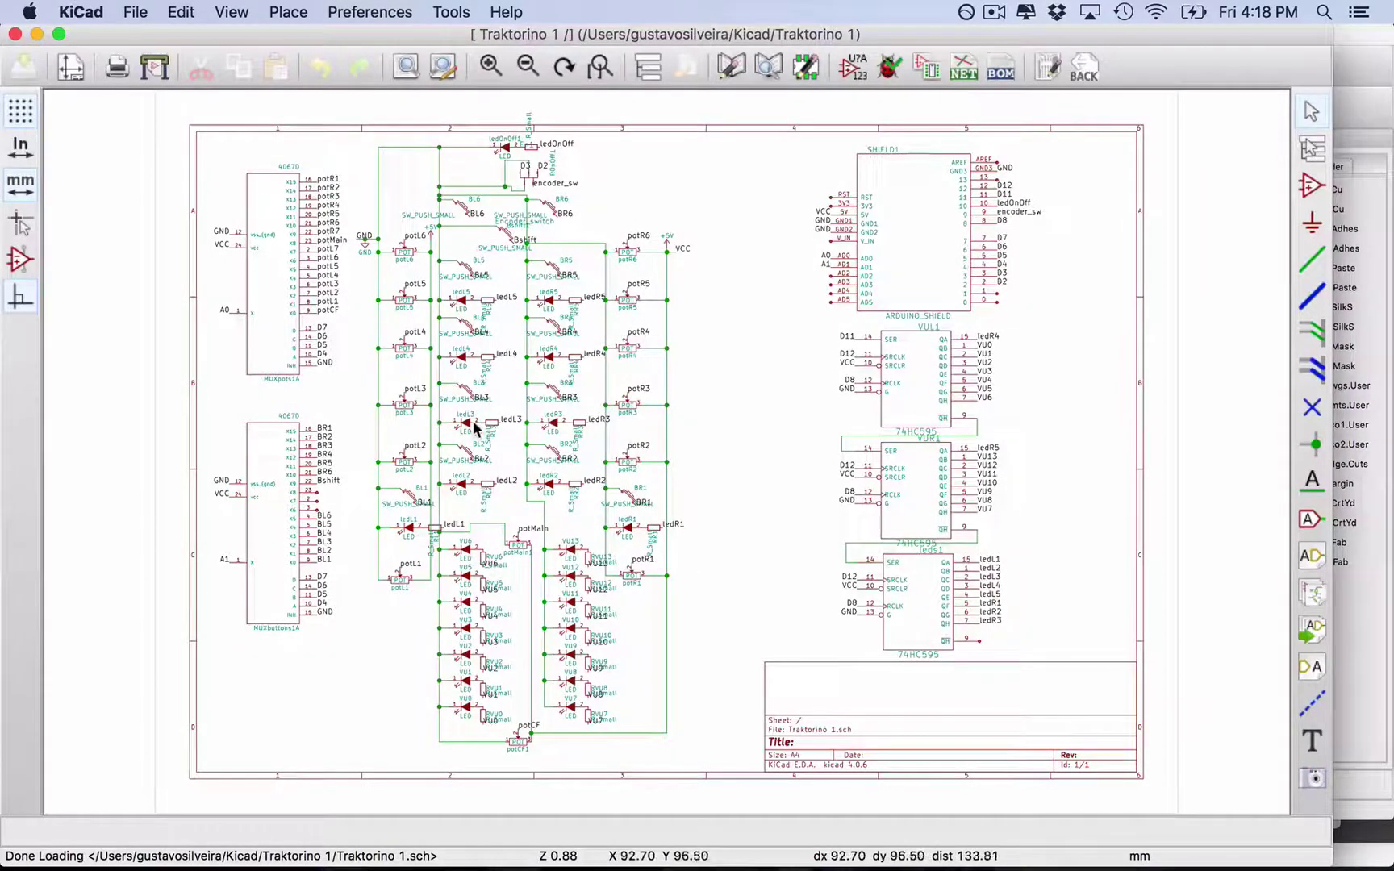
{"action": "key", "text": "ctrl+Up"}
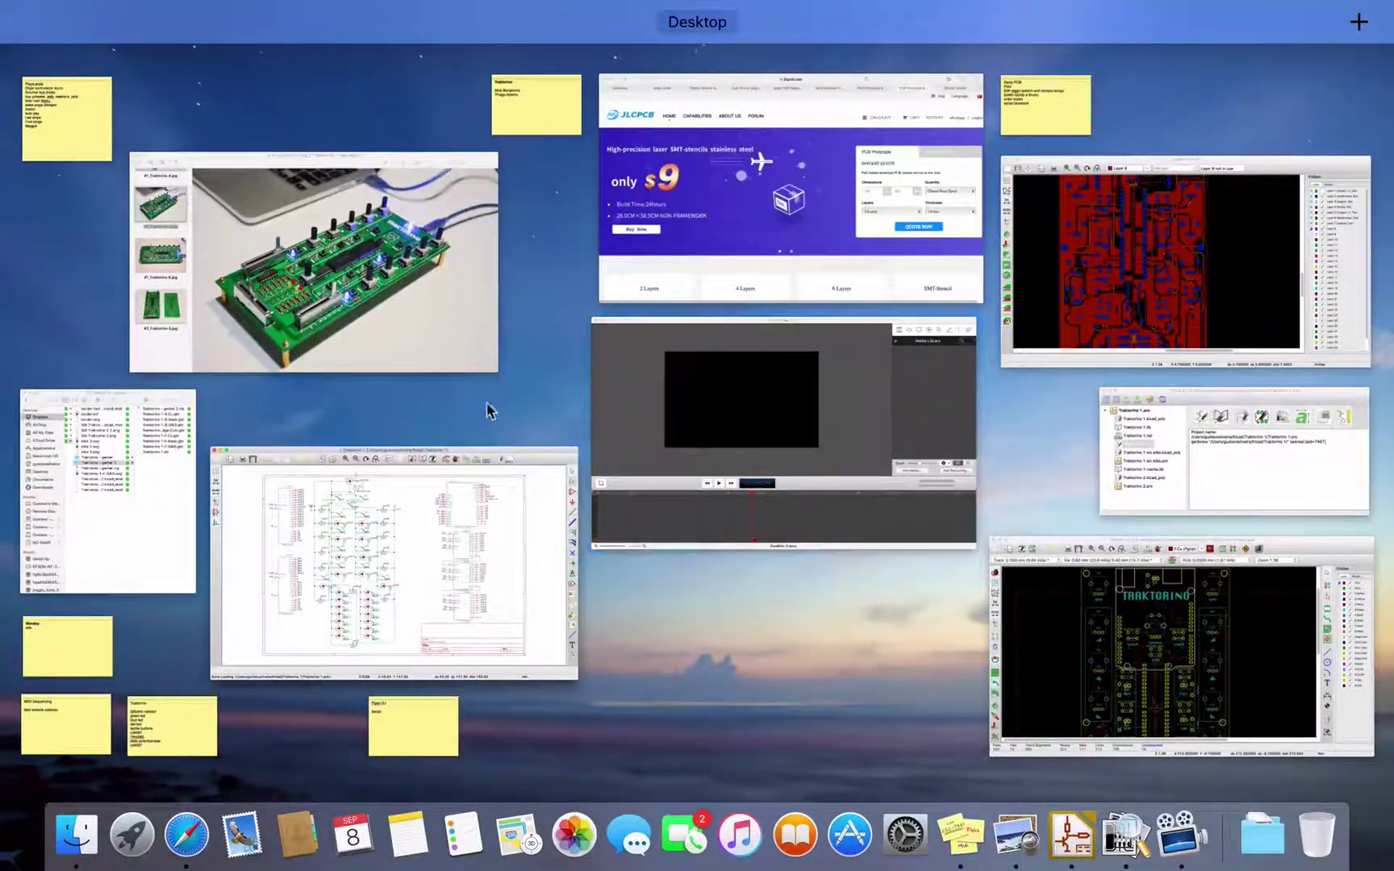
{"action": "left_click", "coordinate": [1194, 468]}
Open the Traktorino 1.kicad_pcb board layout in Pcbnew and zoom around the board.
{"action": "left_click", "coordinate": [500, 300]}
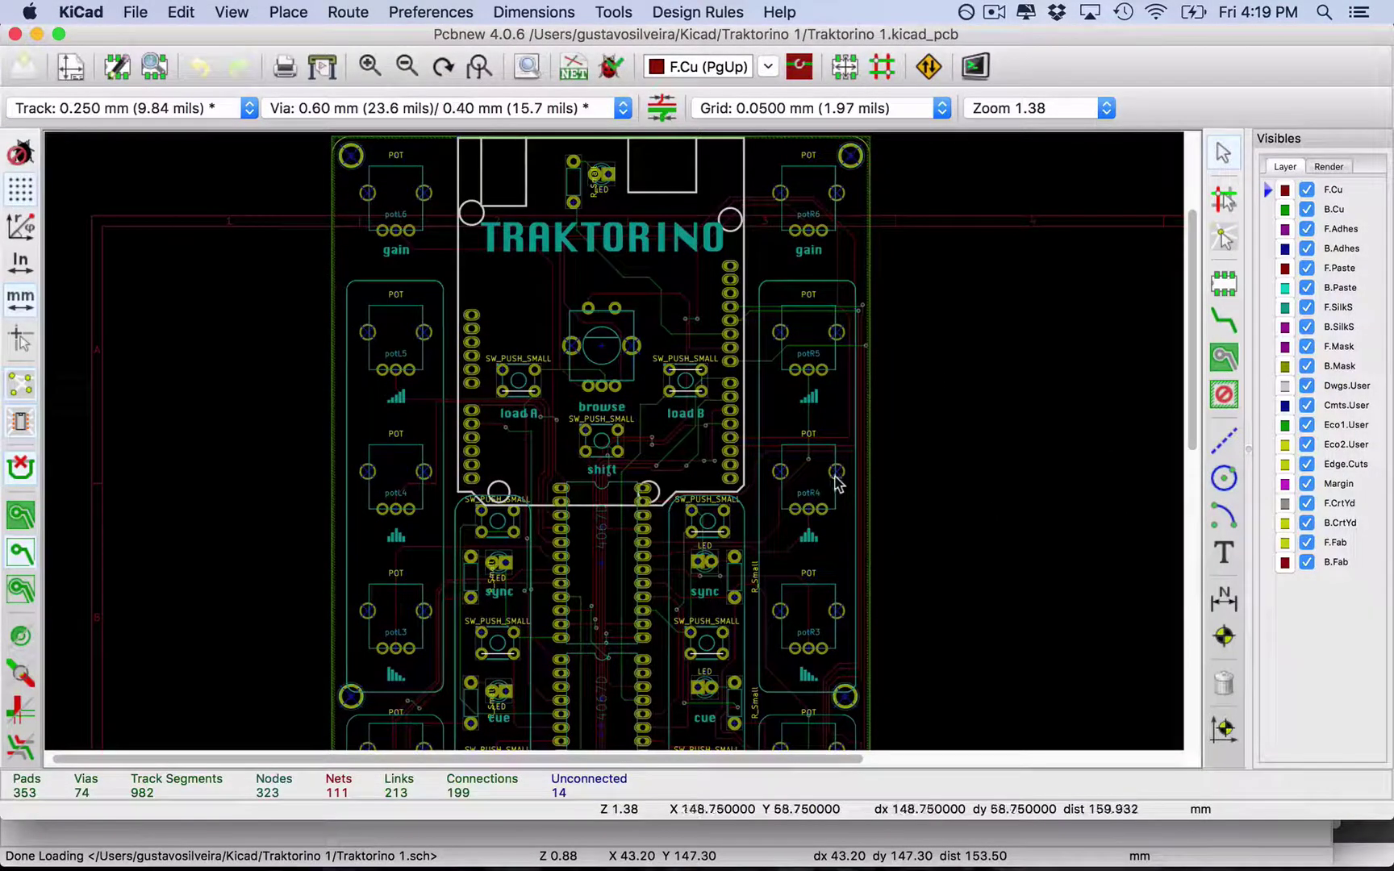
{"action": "scroll", "coordinate": [613, 446], "scroll_direction": "down", "scroll_amount": 3}
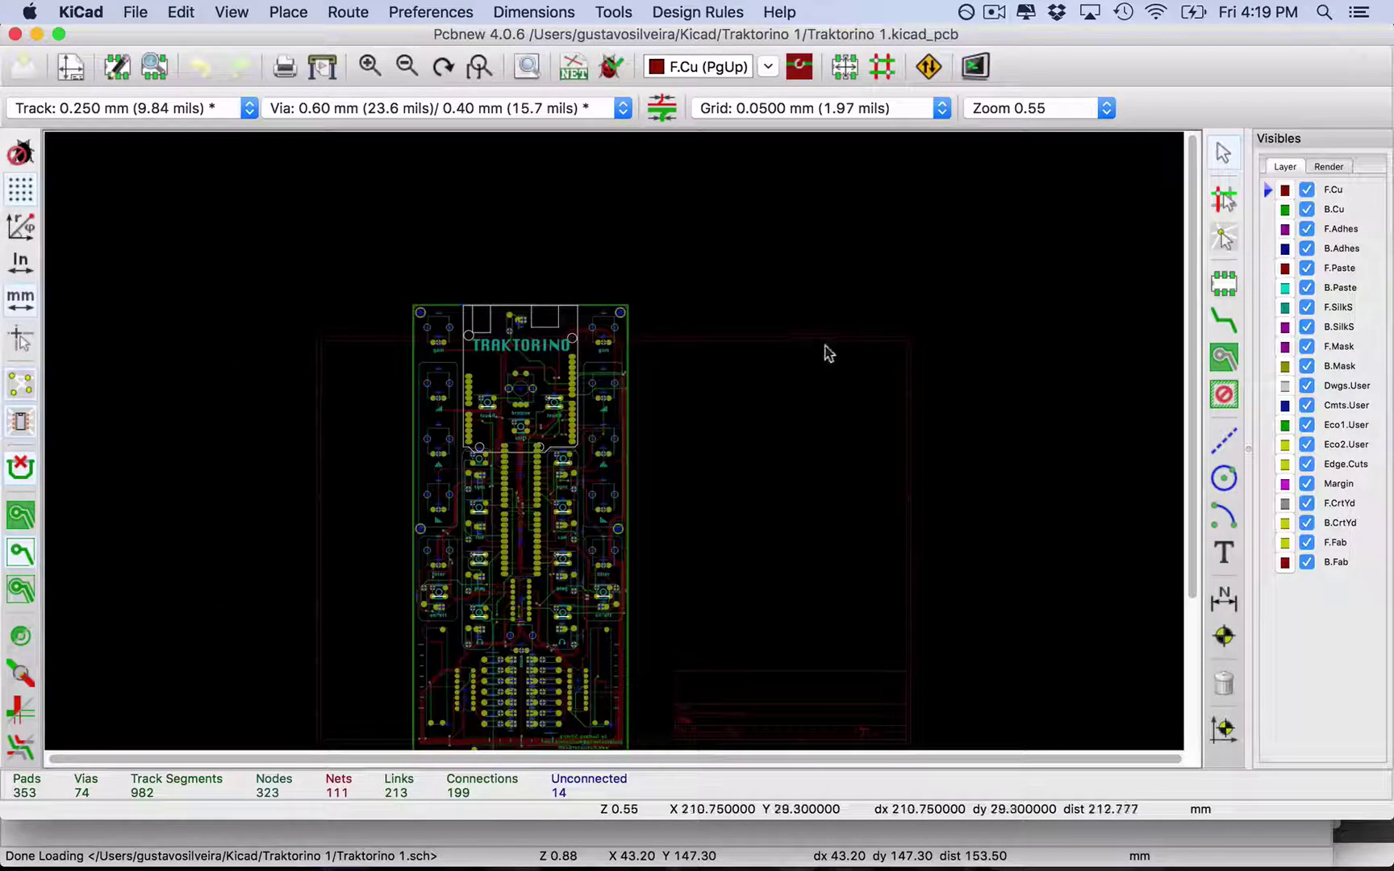
{"action": "left_click_drag", "start_coordinate": [1190, 276], "coordinate": [1190, 370]}
{"action": "scroll", "coordinate": [467, 295], "scroll_direction": "up", "scroll_amount": 5}
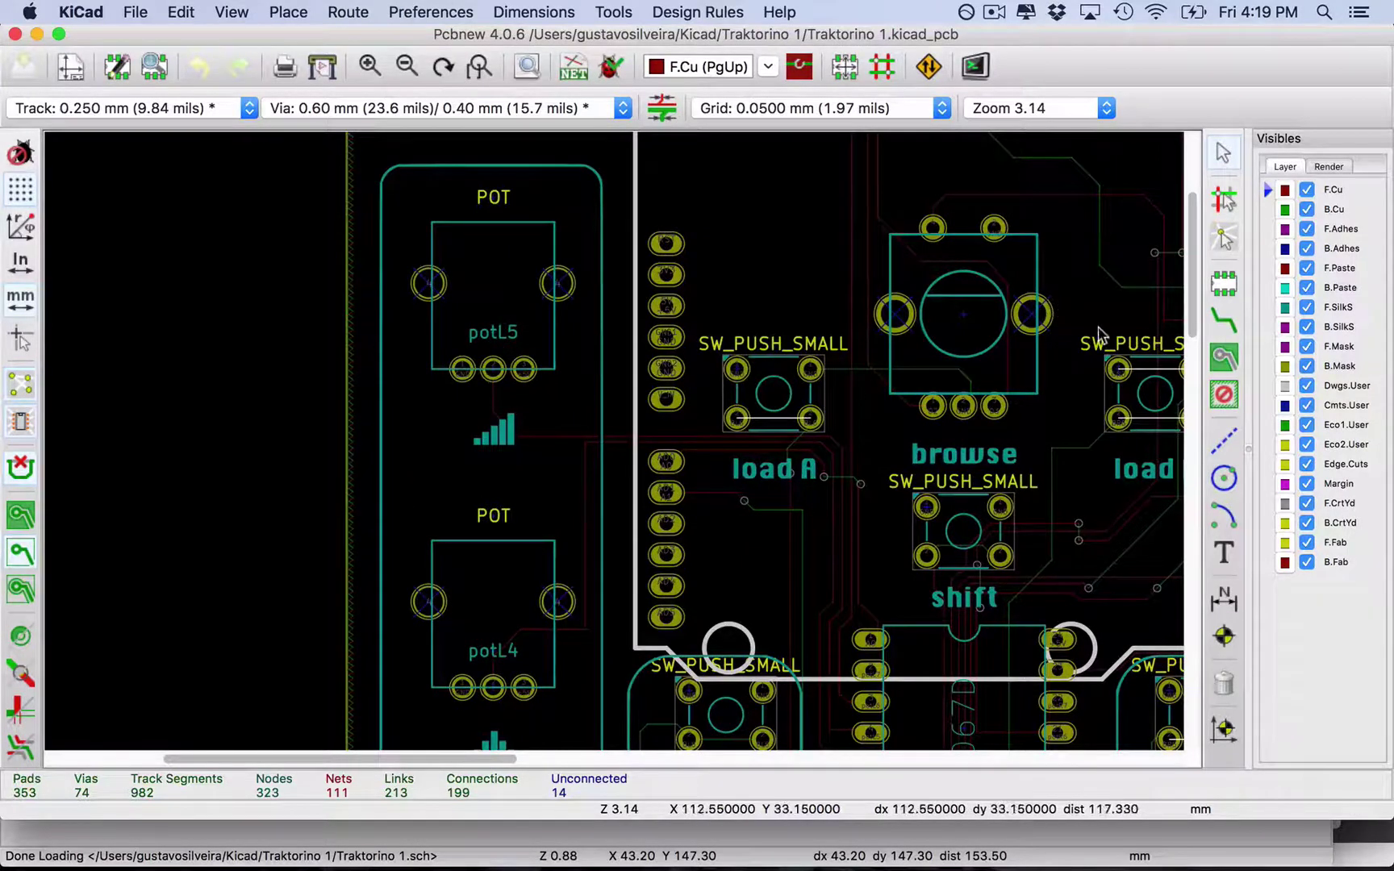
{"action": "left_click_drag", "start_coordinate": [449, 757], "coordinate": [539, 771]}
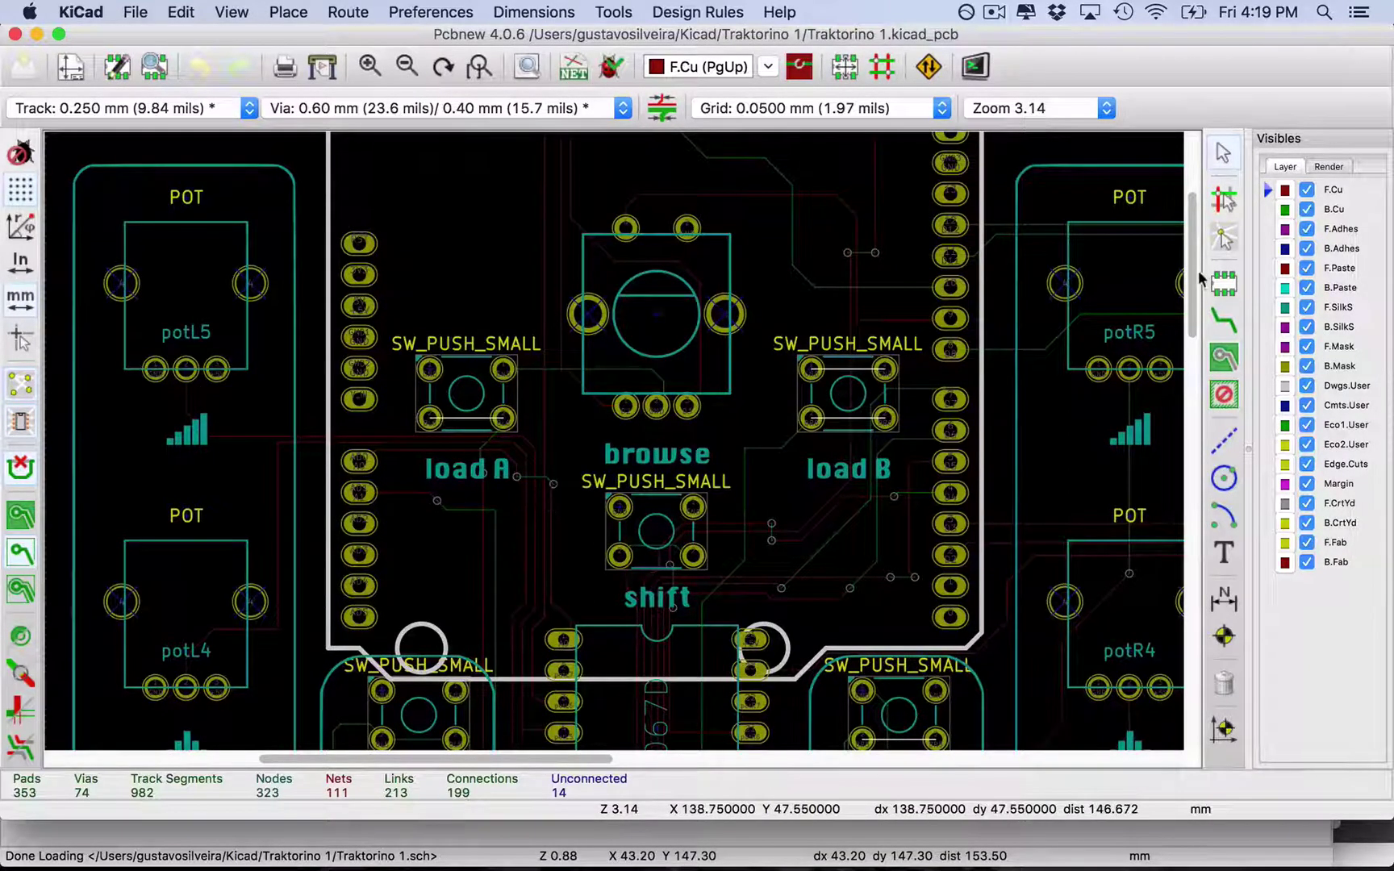
{"action": "left_click_drag", "start_coordinate": [1196, 269], "coordinate": [1192, 306]}
{"action": "key", "text": "F2"}
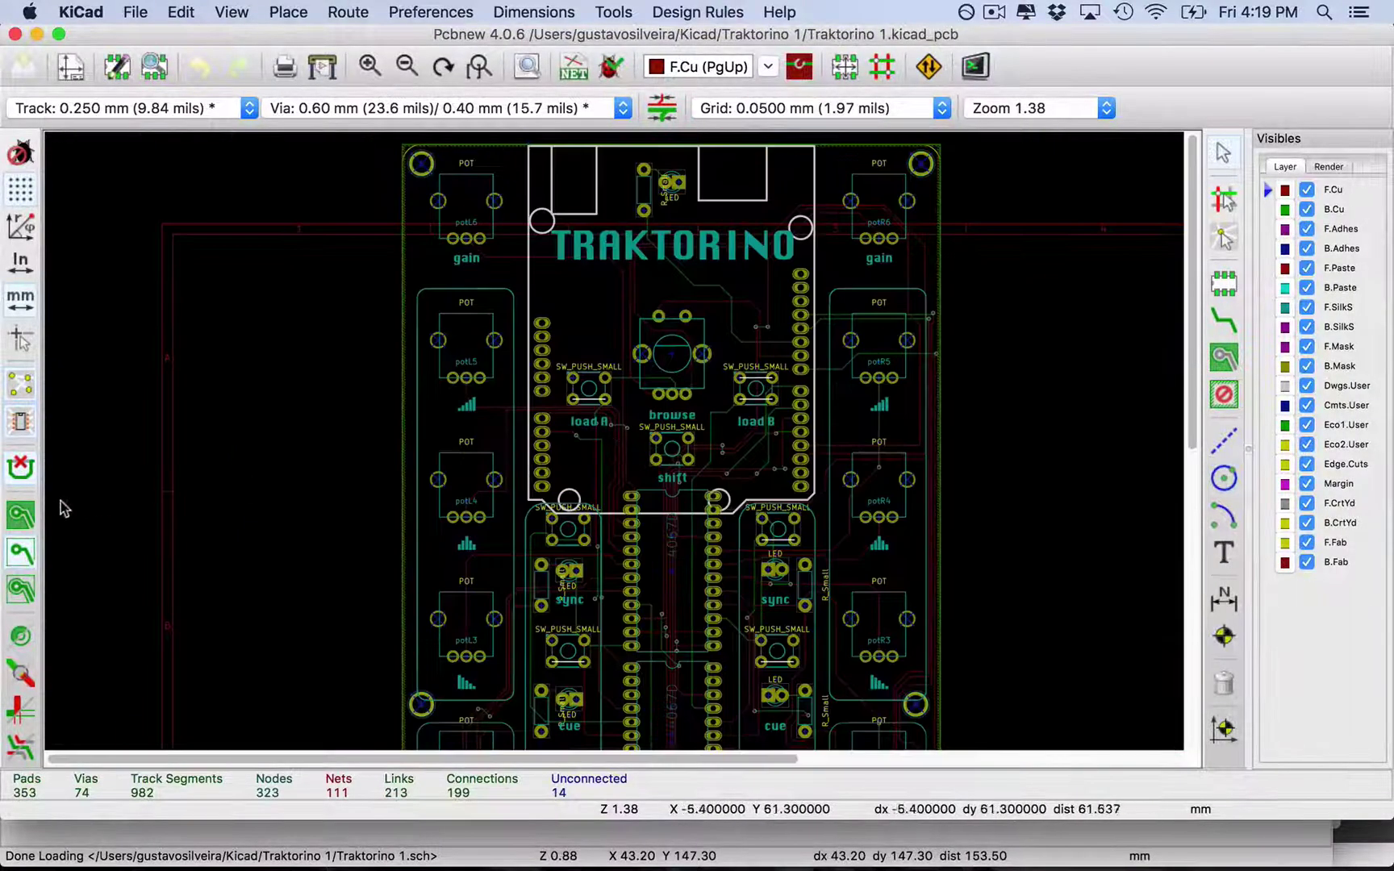
Toggle the copper zone display so the zones show filled in green and red.
{"action": "left_click", "coordinate": [12, 552]}
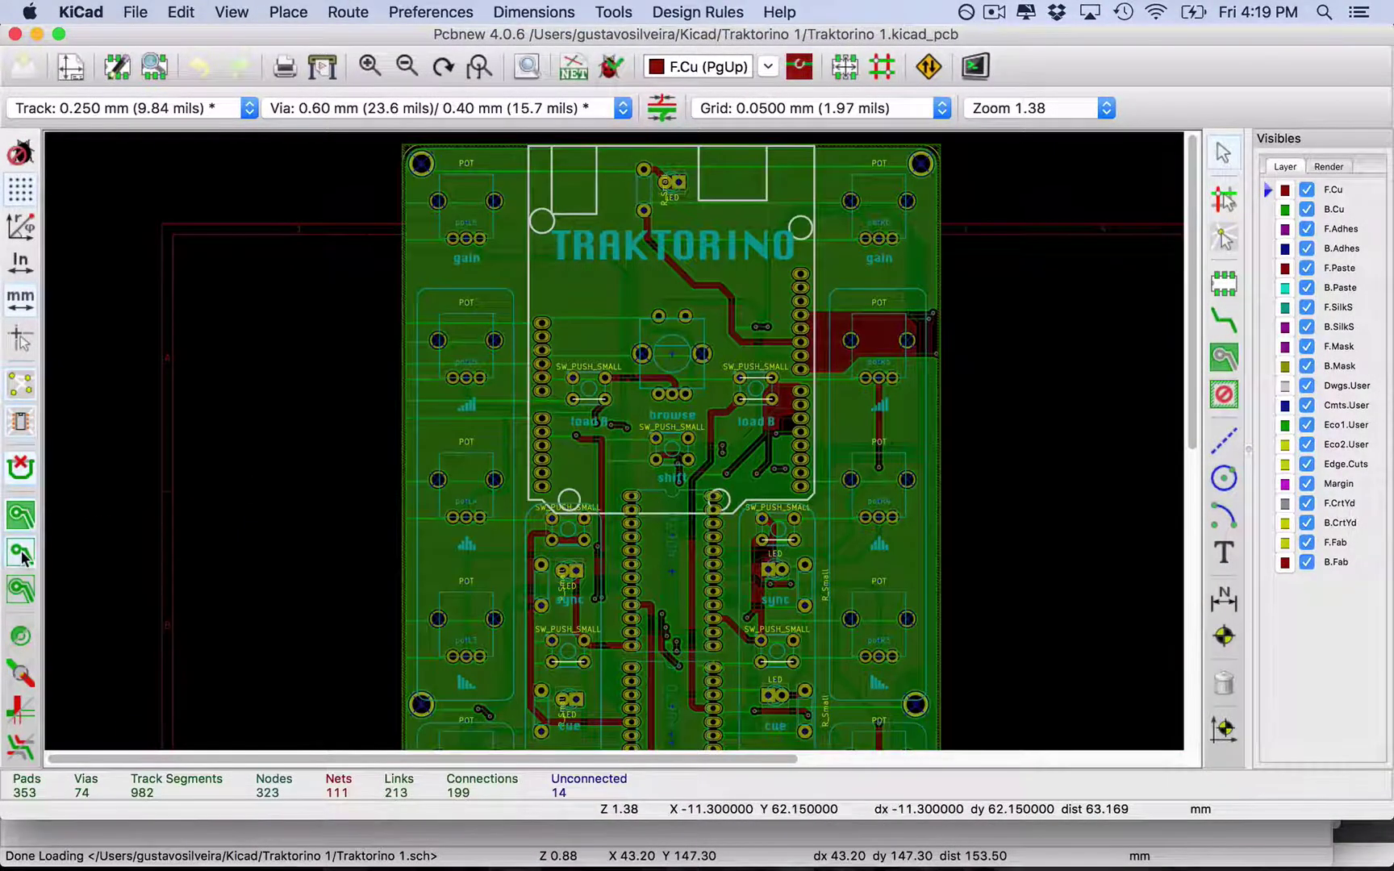
{"action": "left_click", "coordinate": [23, 516]}
{"action": "left_click", "coordinate": [23, 516]}
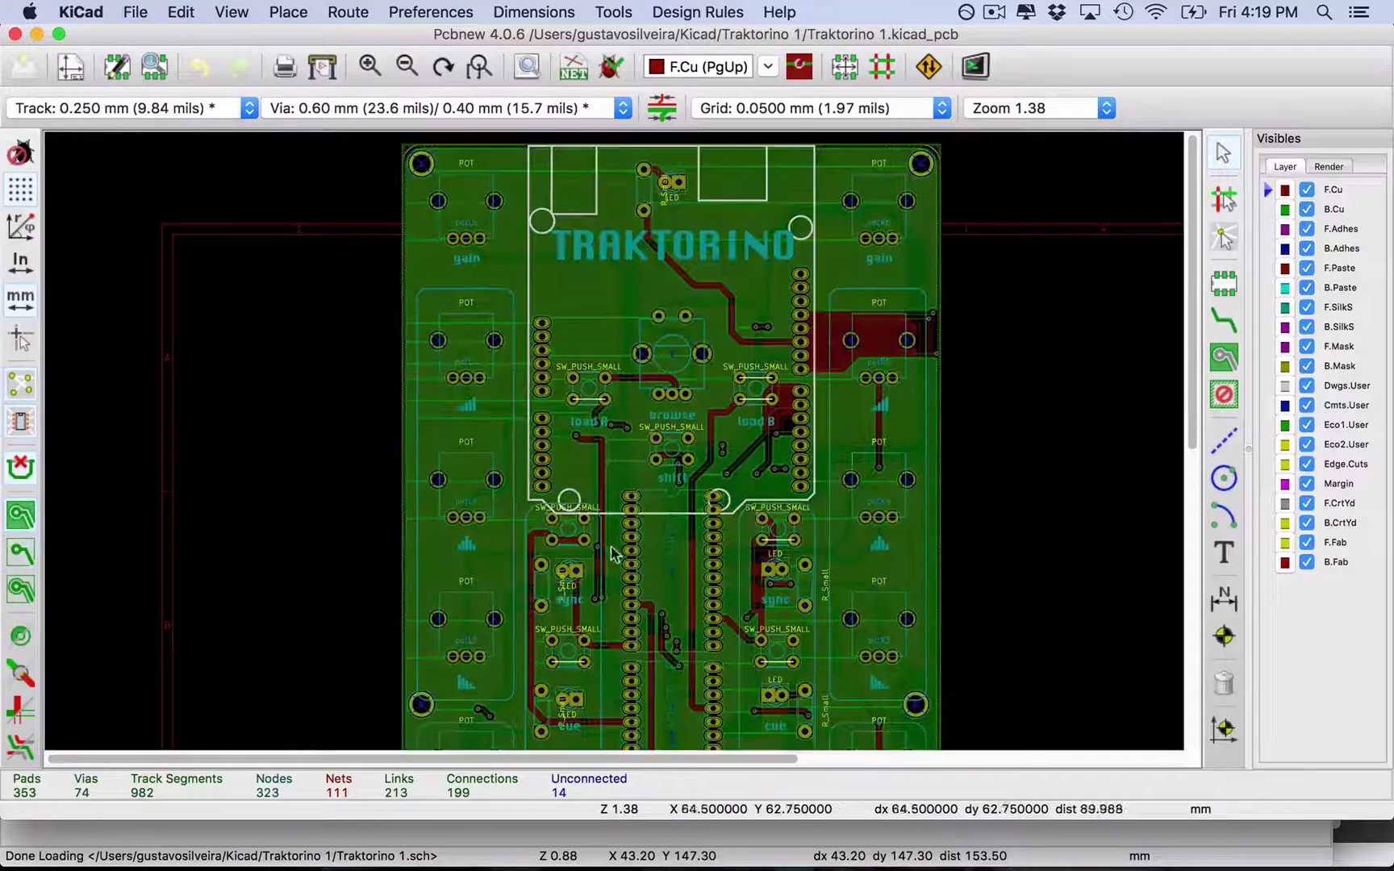
{"action": "left_click_drag", "start_coordinate": [1196, 371], "coordinate": [1193, 569]}
{"action": "key", "text": "alt+3"}
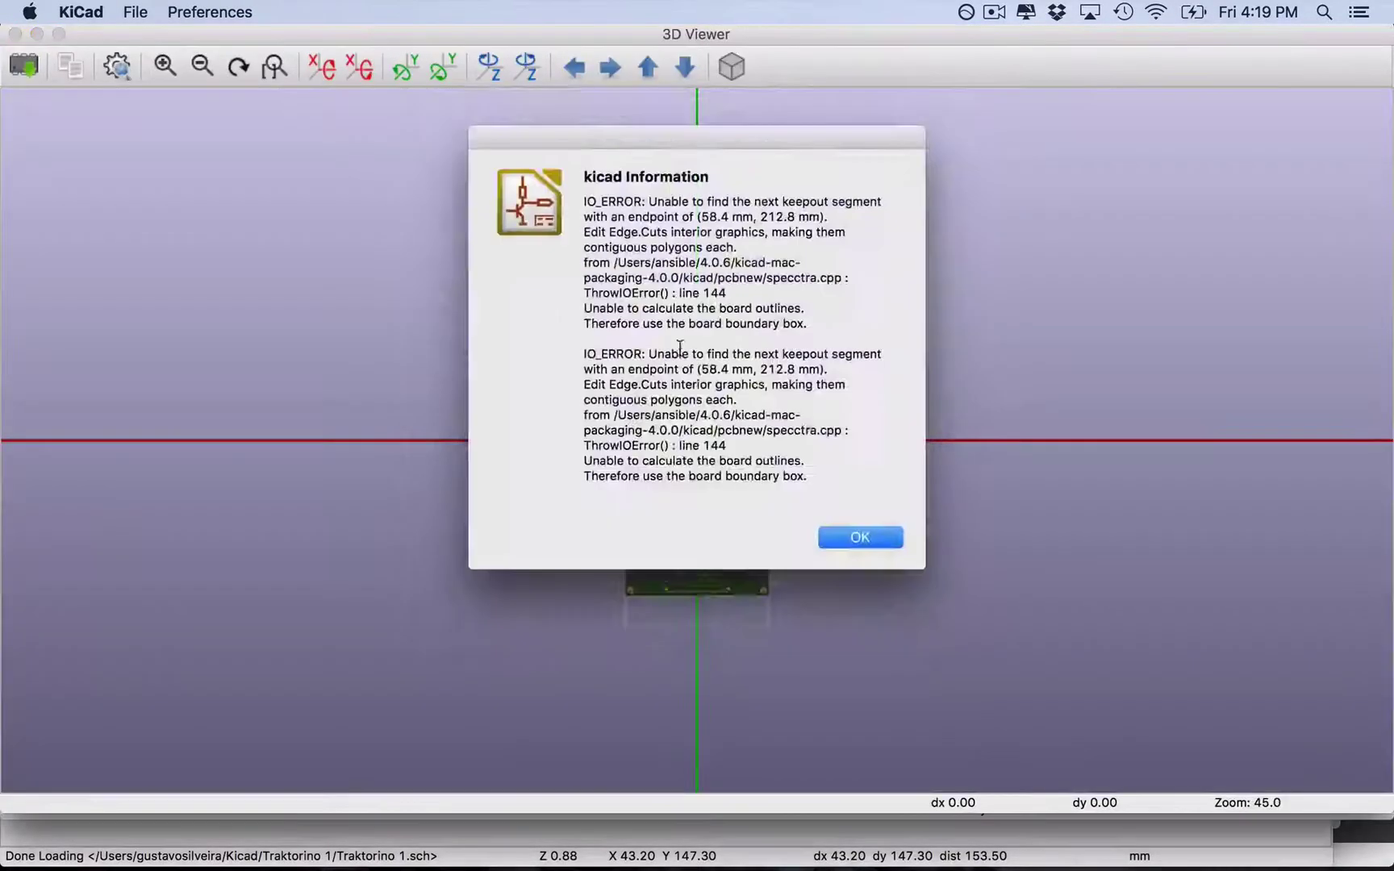
Dismiss the Edge.Cuts outline error and orbit the 3D board edge-on and to its underside.
{"action": "left_click", "coordinate": [849, 536]}
{"action": "scroll", "coordinate": [699, 383], "scroll_direction": "up", "scroll_amount": 5}
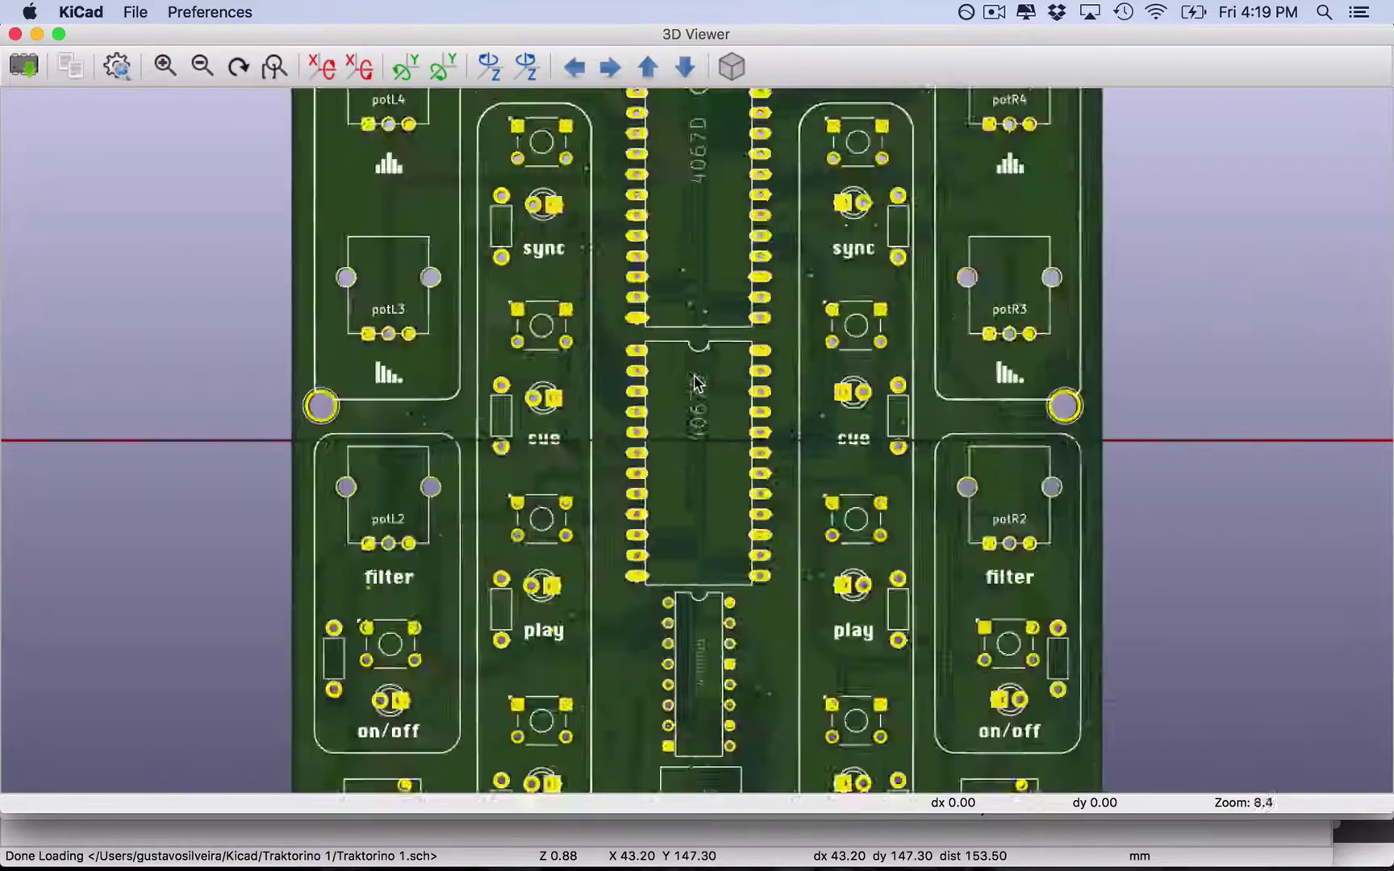
{"action": "scroll", "coordinate": [688, 402], "scroll_direction": "down", "scroll_amount": 2}
{"action": "left_click_drag", "start_coordinate": [687, 406], "coordinate": [1036, 501]}
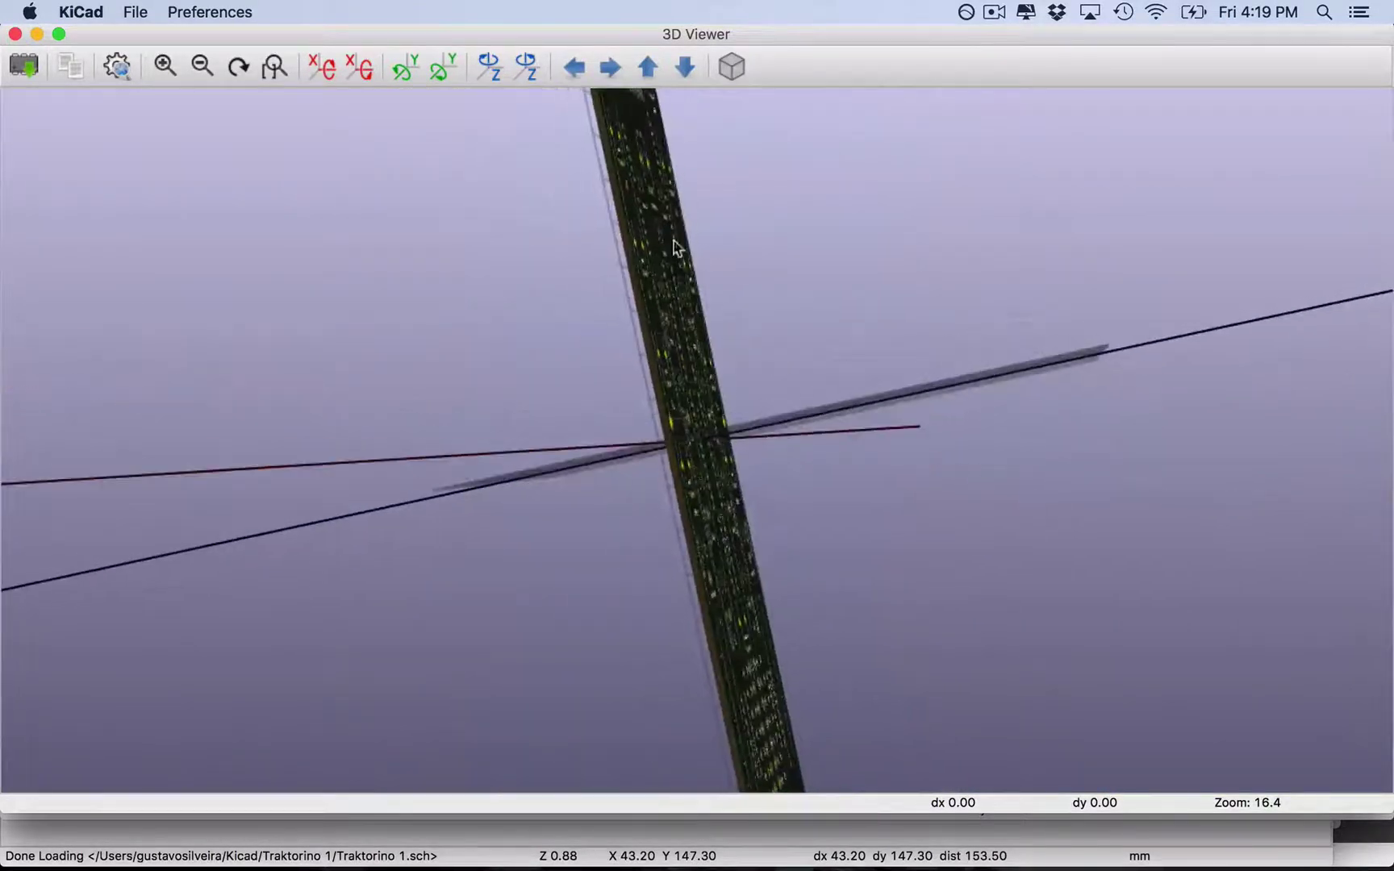
{"action": "left_click_drag", "start_coordinate": [660, 234], "coordinate": [959, 237]}
{"action": "left_click_drag", "start_coordinate": [654, 518], "coordinate": [1027, 533]}
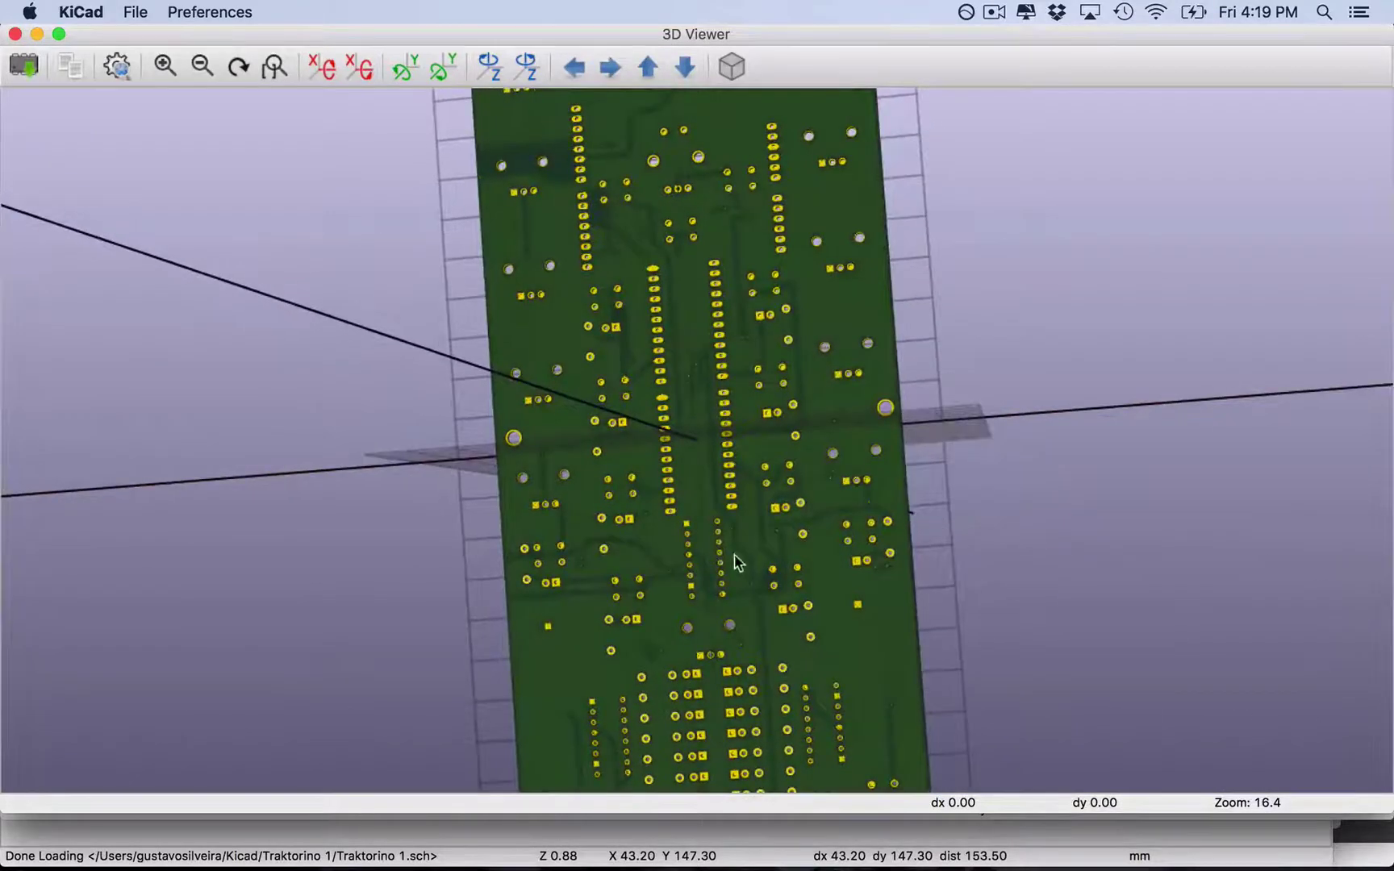
Zoom and spin the 3D board to face the viewer, then close the 3D Viewer.
{"action": "scroll", "coordinate": [712, 532], "scroll_direction": "down", "scroll_amount": 3}
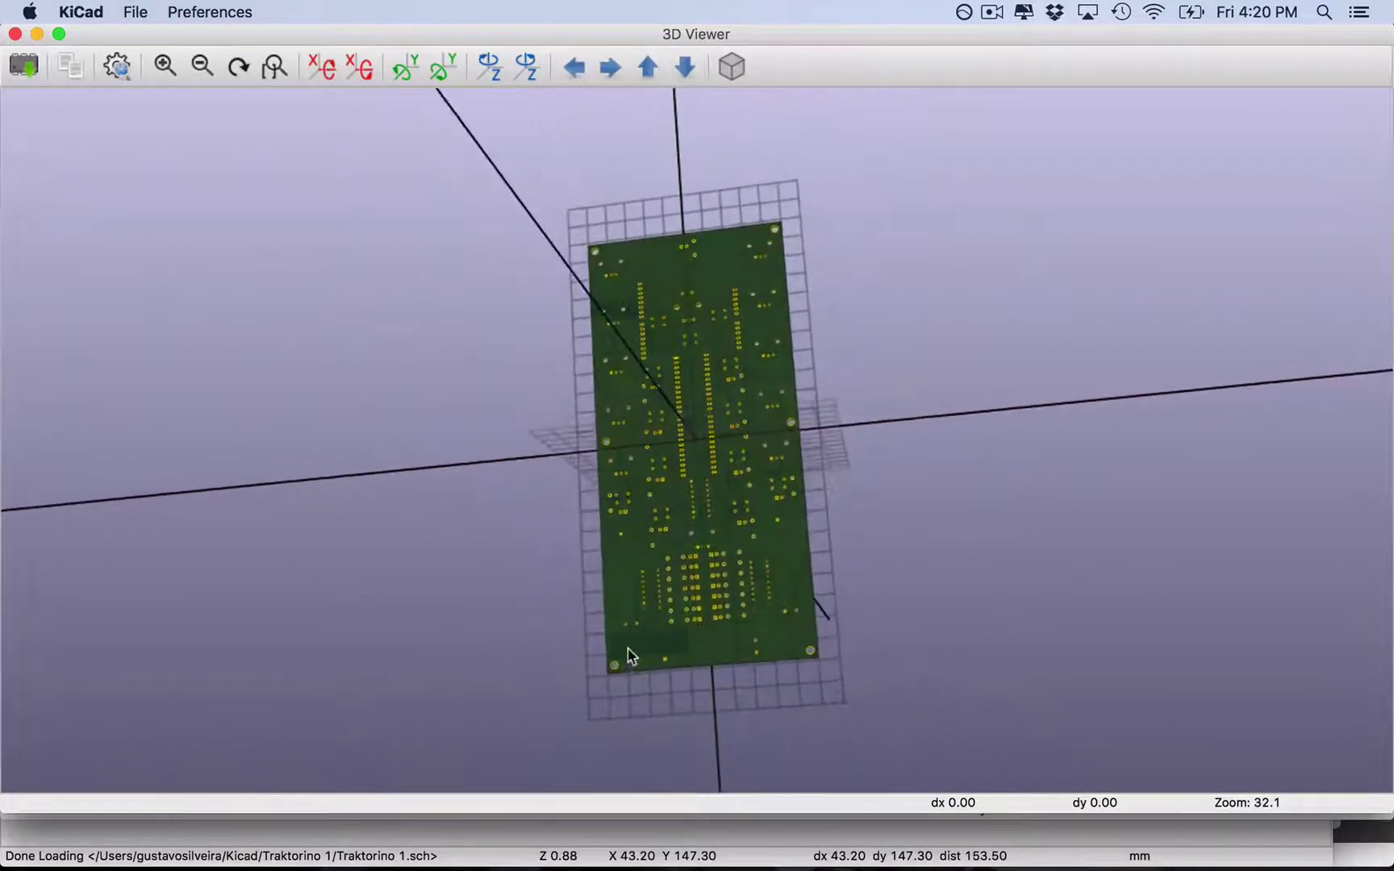
{"action": "scroll", "coordinate": [630, 656], "scroll_direction": "up", "scroll_amount": 5}
{"action": "scroll", "coordinate": [630, 655], "scroll_direction": "down", "scroll_amount": 6}
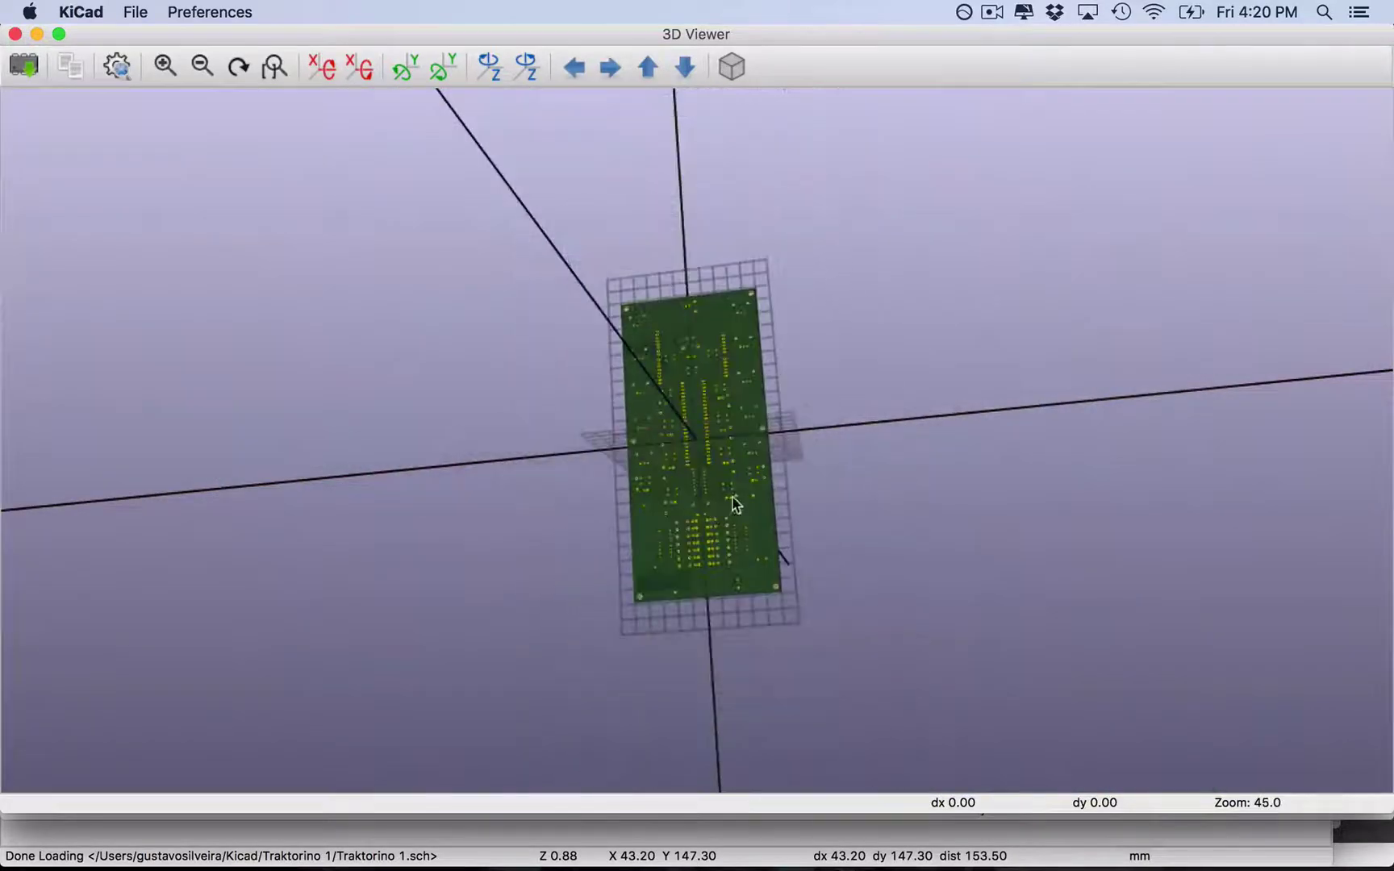
{"action": "left_click_drag", "start_coordinate": [632, 650], "coordinate": [456, 489]}
{"action": "left_click_drag", "start_coordinate": [744, 373], "coordinate": [460, 452]}
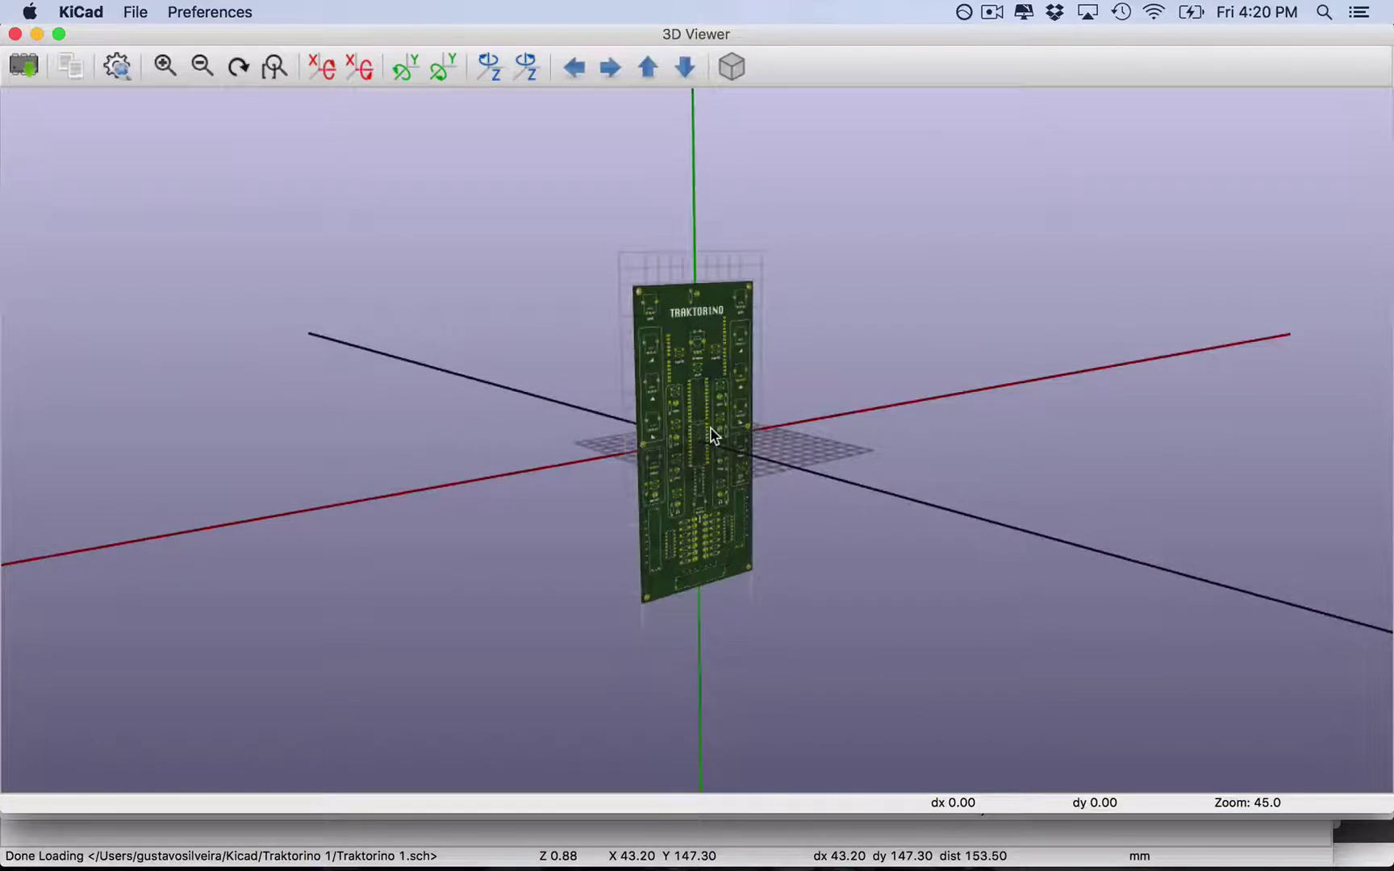
{"action": "left_click_drag", "start_coordinate": [713, 436], "coordinate": [535, 445]}
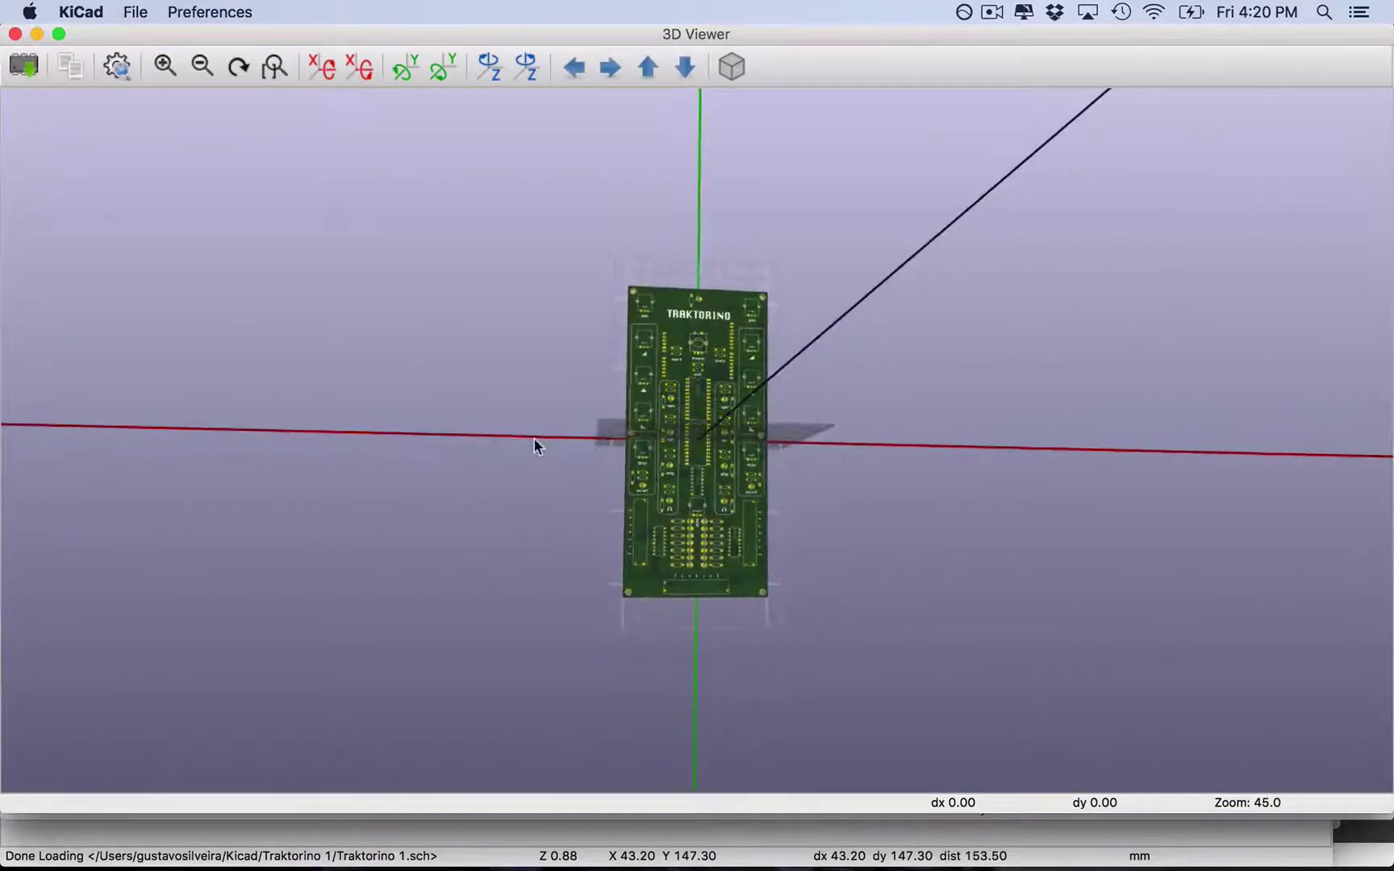
{"action": "left_click", "coordinate": [14, 33]}
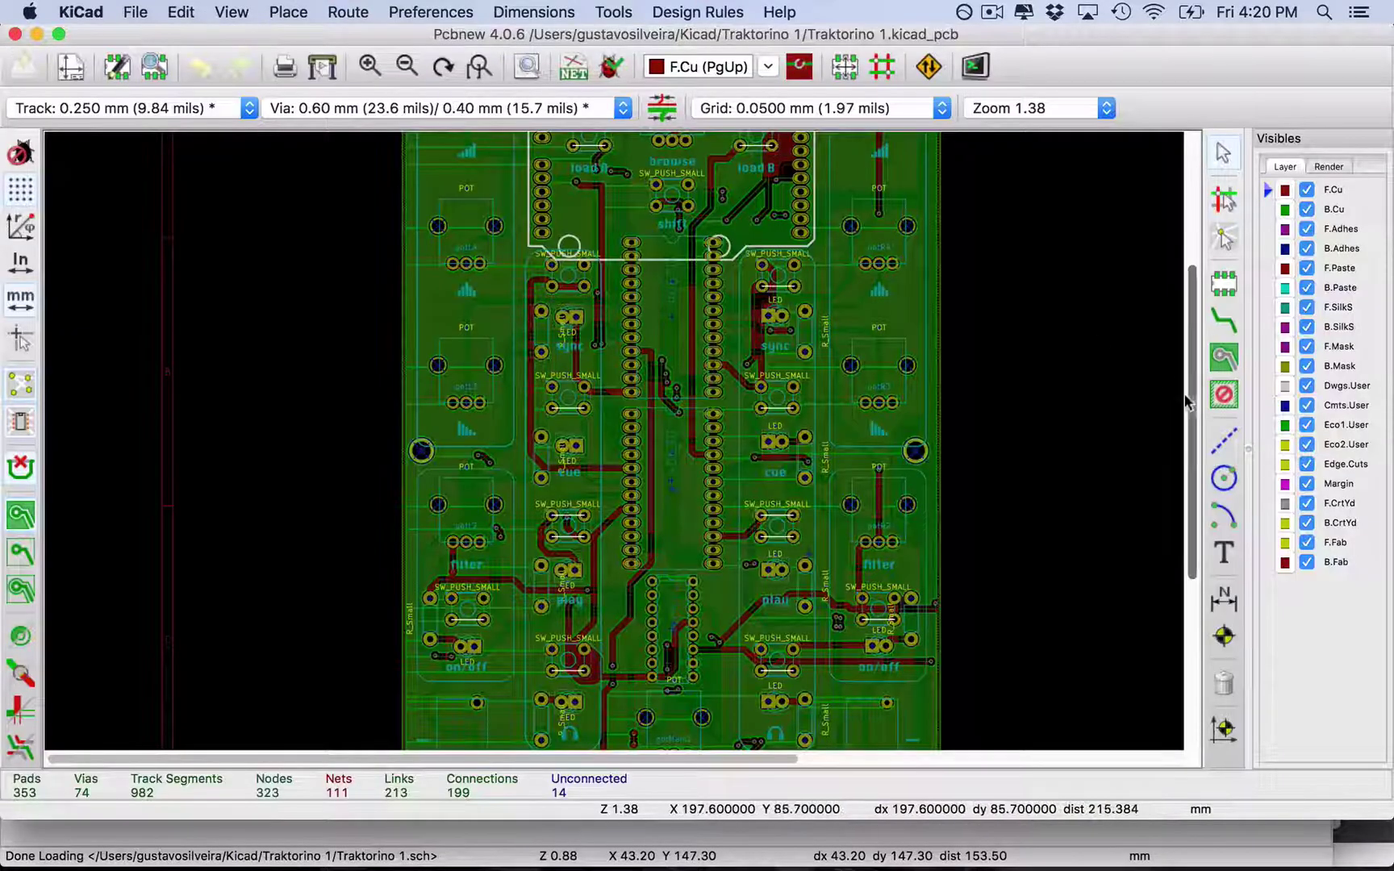
Bring the Traktorino layout into view and open Pcbnew's File menu.
{"action": "left_click_drag", "start_coordinate": [1192, 399], "coordinate": [1184, 214]}
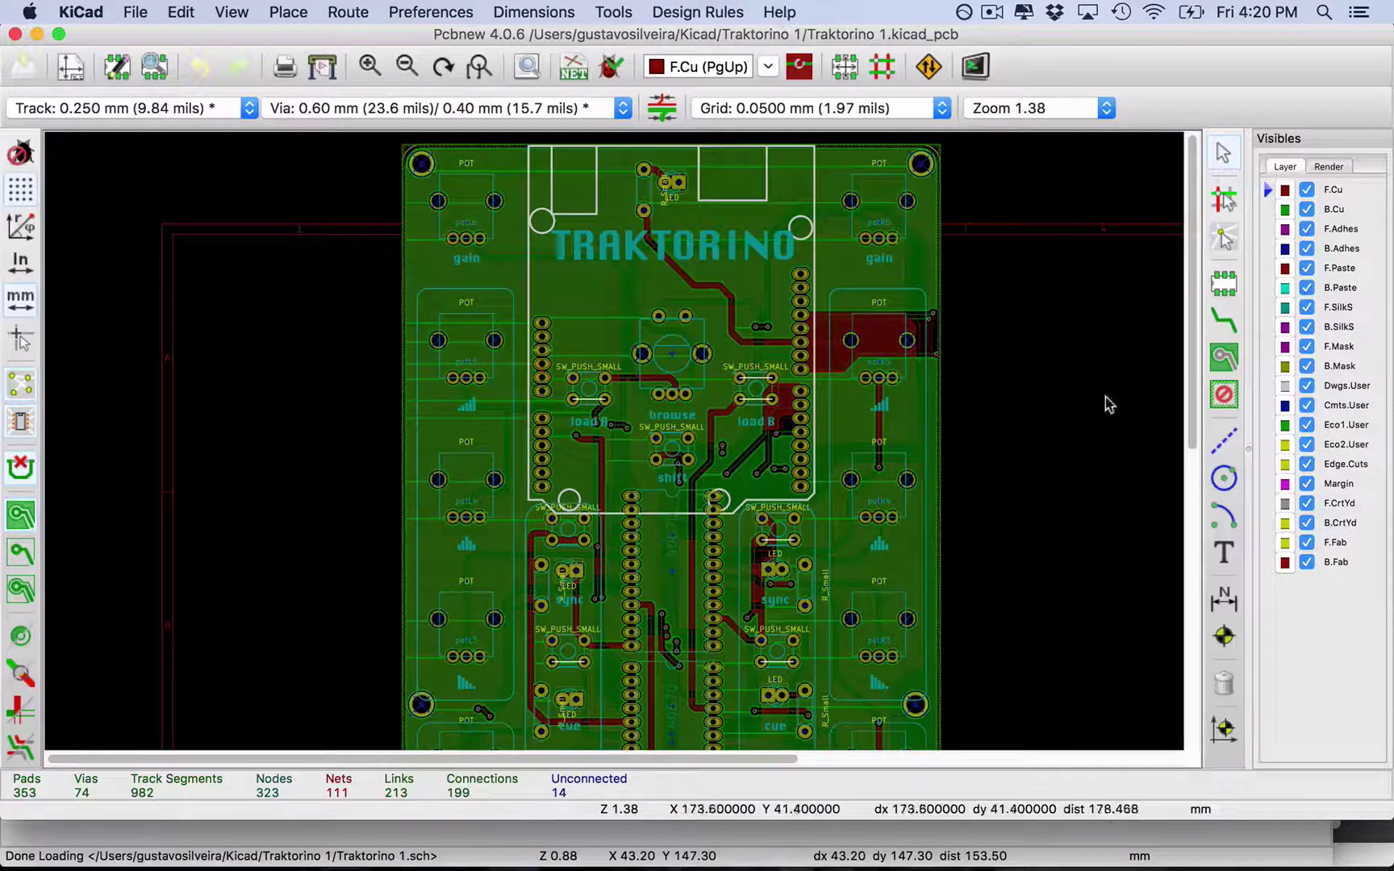
{"action": "left_click", "coordinate": [135, 15]}
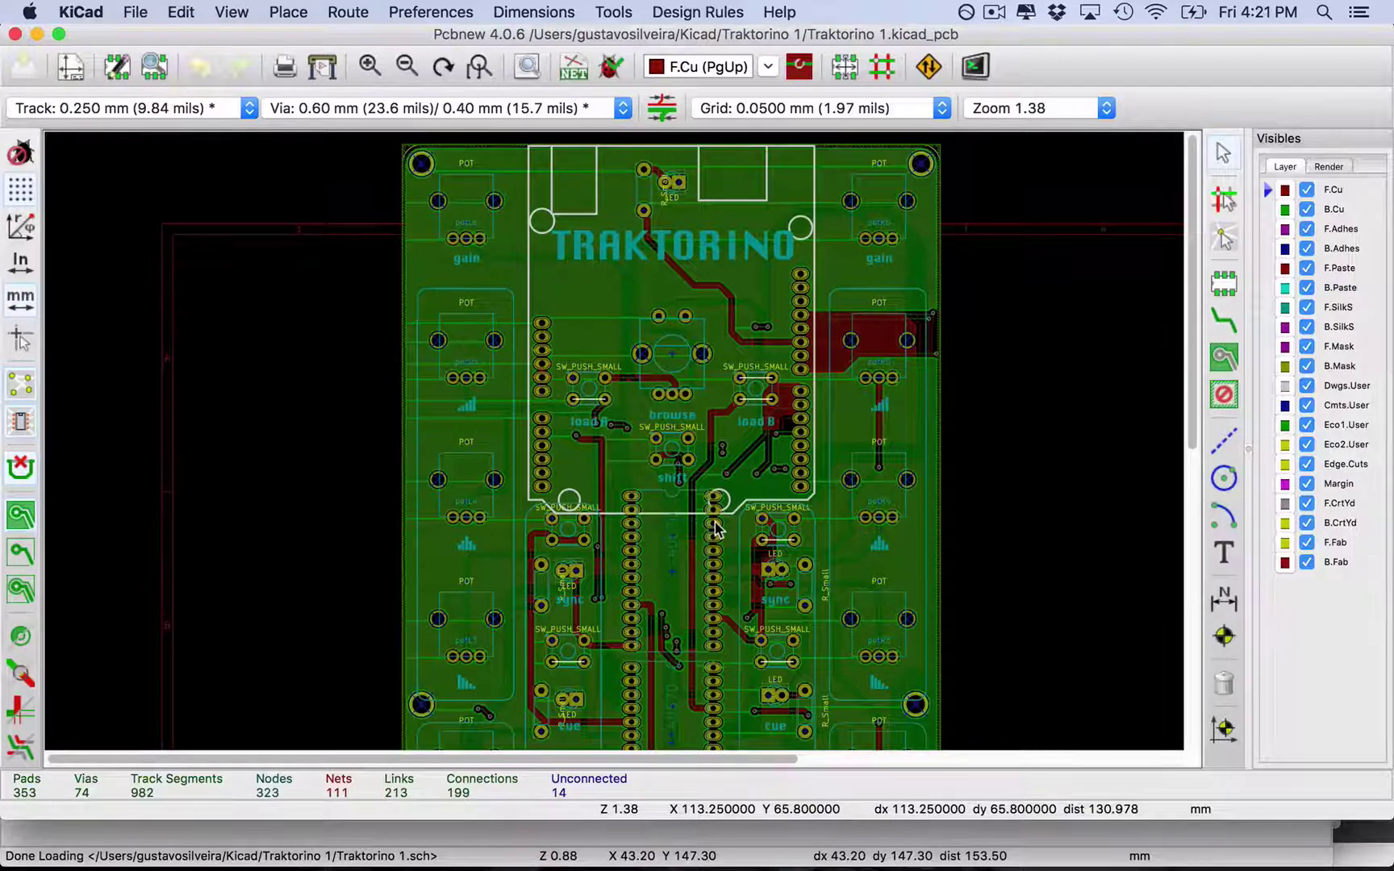
{"action": "left_click", "coordinate": [135, 11]}
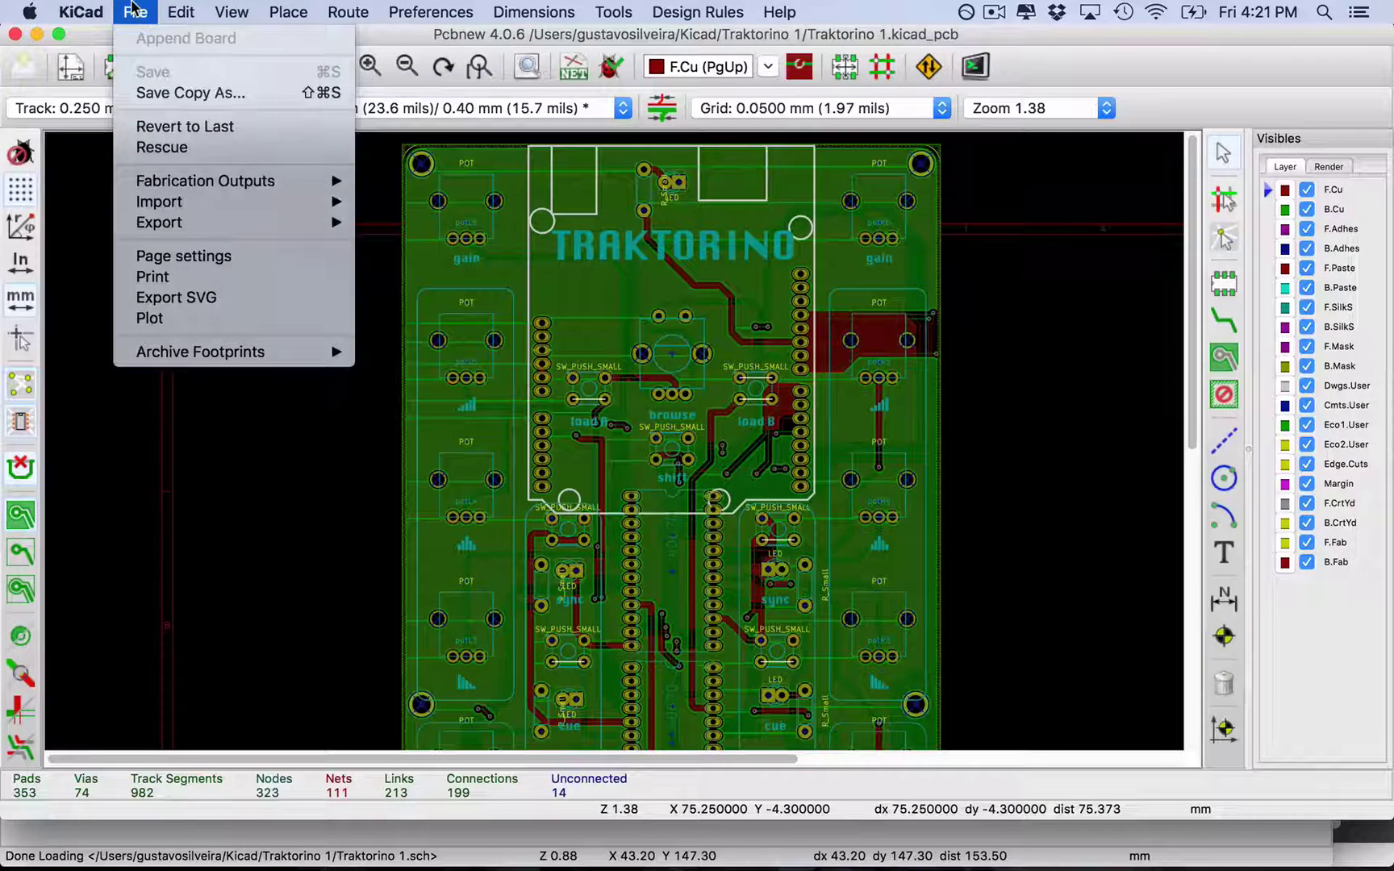
Open the Gerber Plot dialog from the File menu, closing and reopening it once.
{"action": "left_click", "coordinate": [171, 318]}
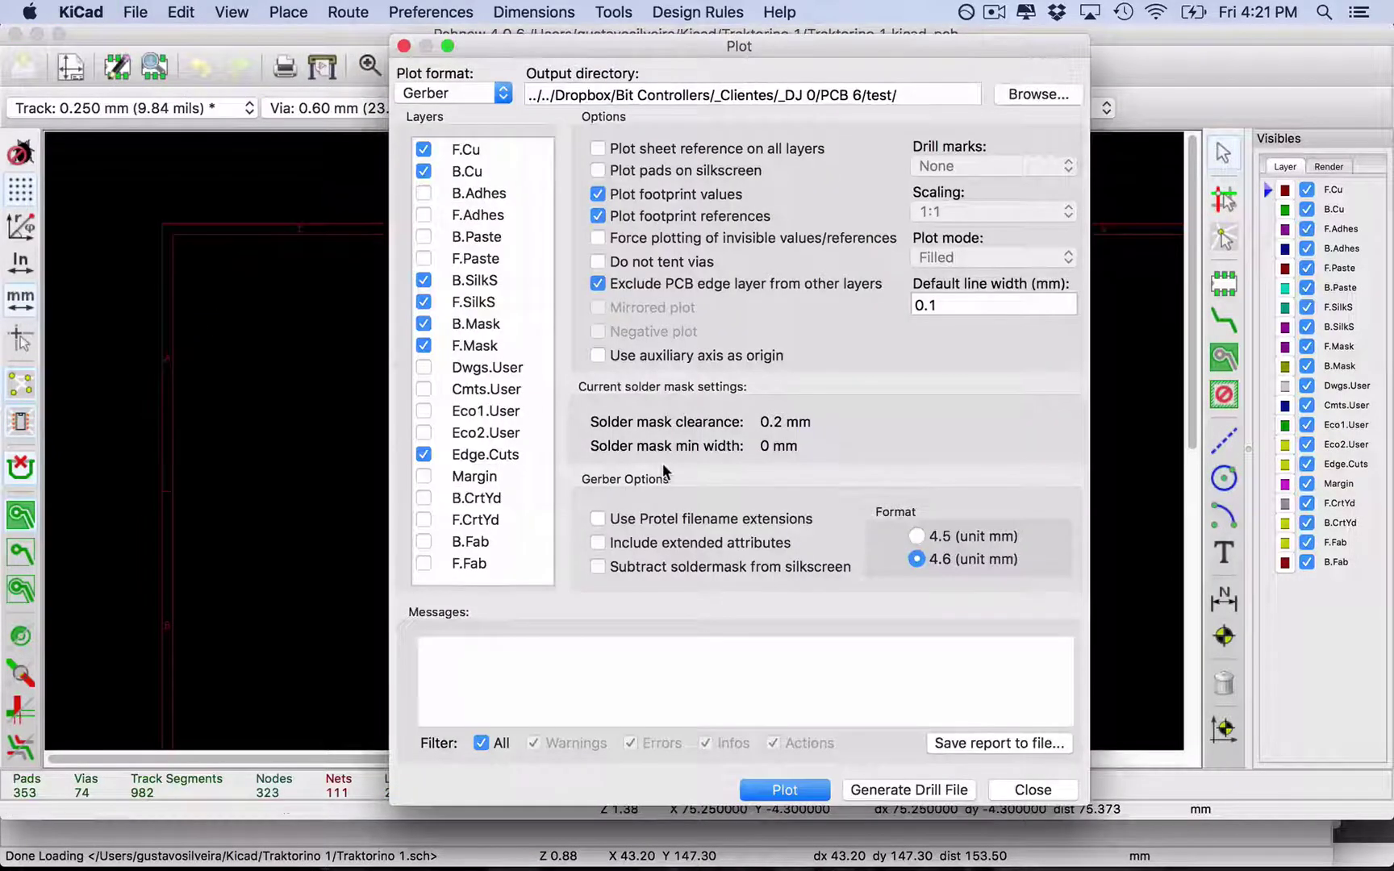
{"action": "left_click", "coordinate": [403, 46]}
{"action": "left_click", "coordinate": [136, 11]}
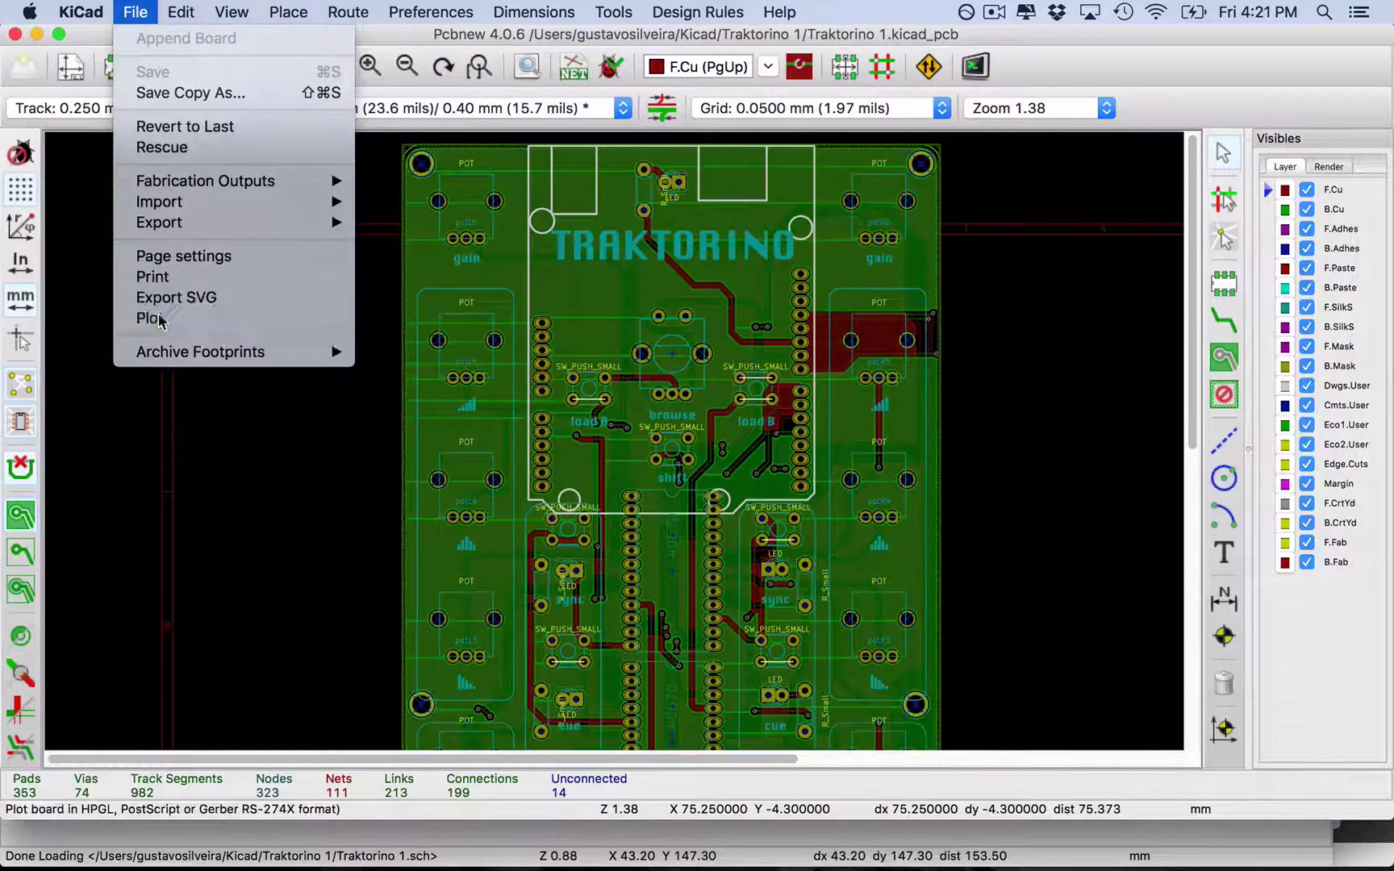
{"action": "left_click", "coordinate": [829, 458]}
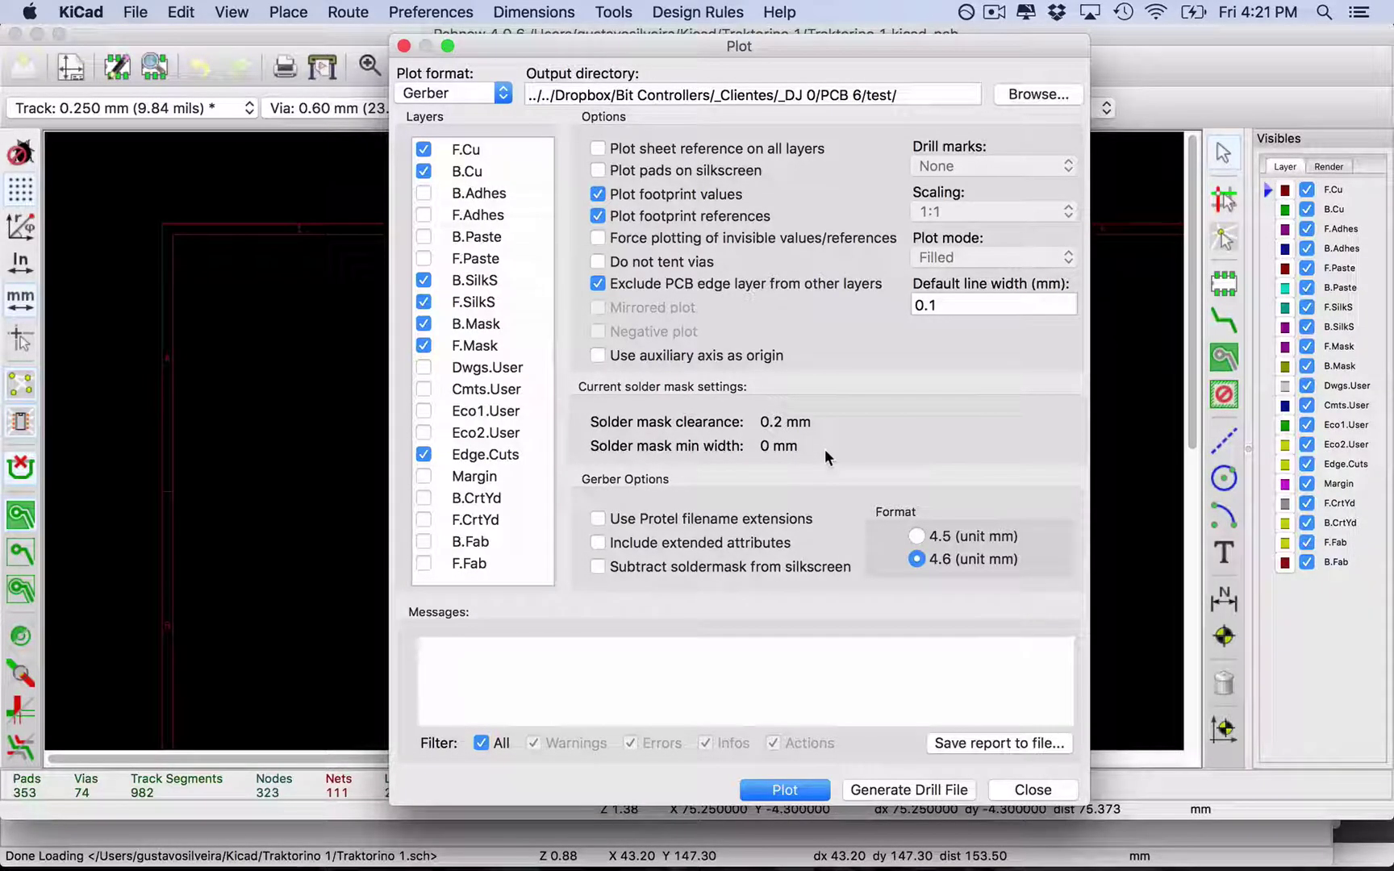
Review the ticked copper and silkscreen layers: F.Cu, B.Cu, B.SilkS and F.SilkS.
{"action": "left_click", "coordinate": [474, 149]}
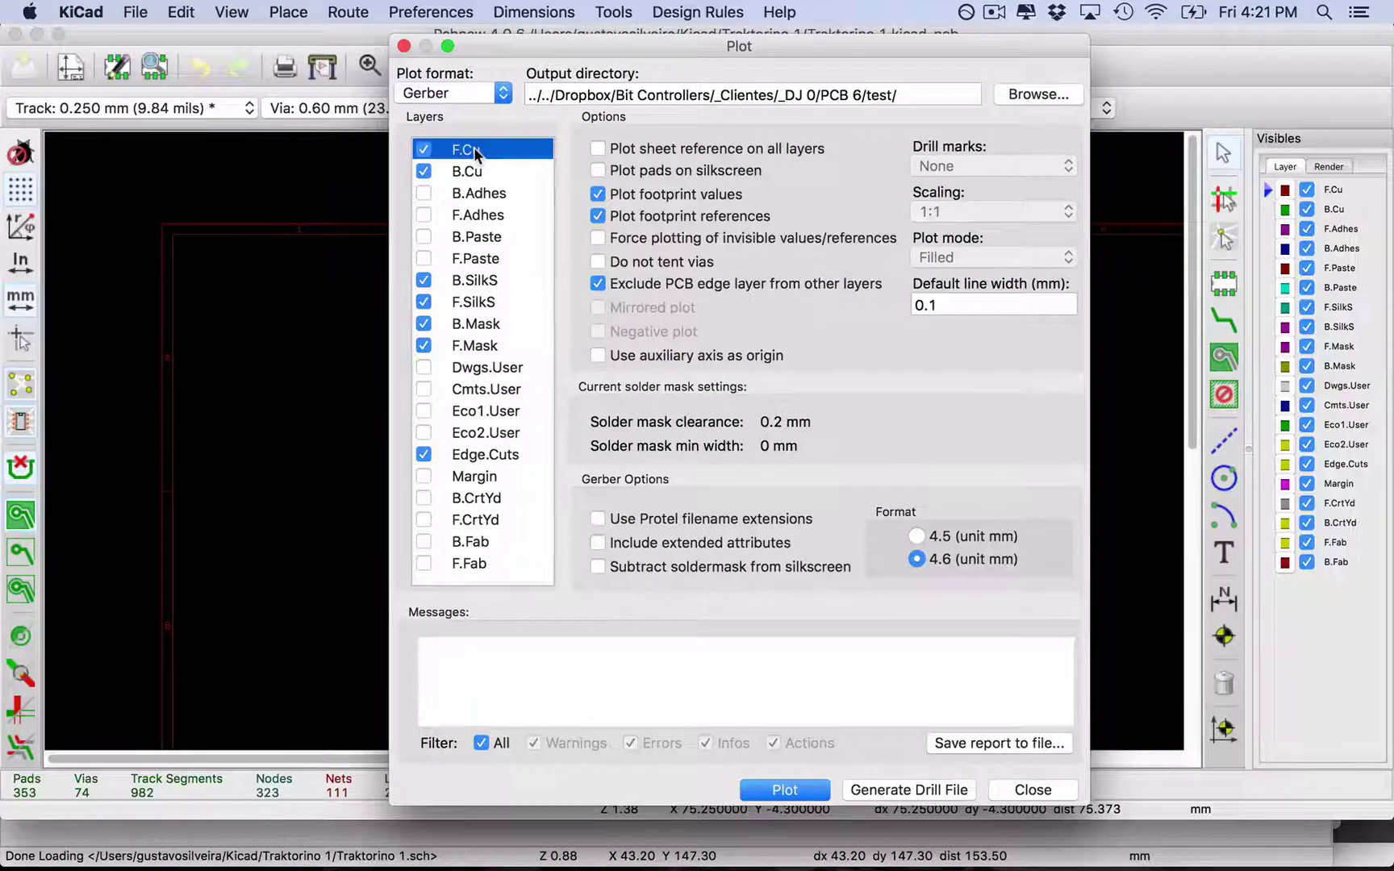
{"action": "left_click", "coordinate": [478, 173]}
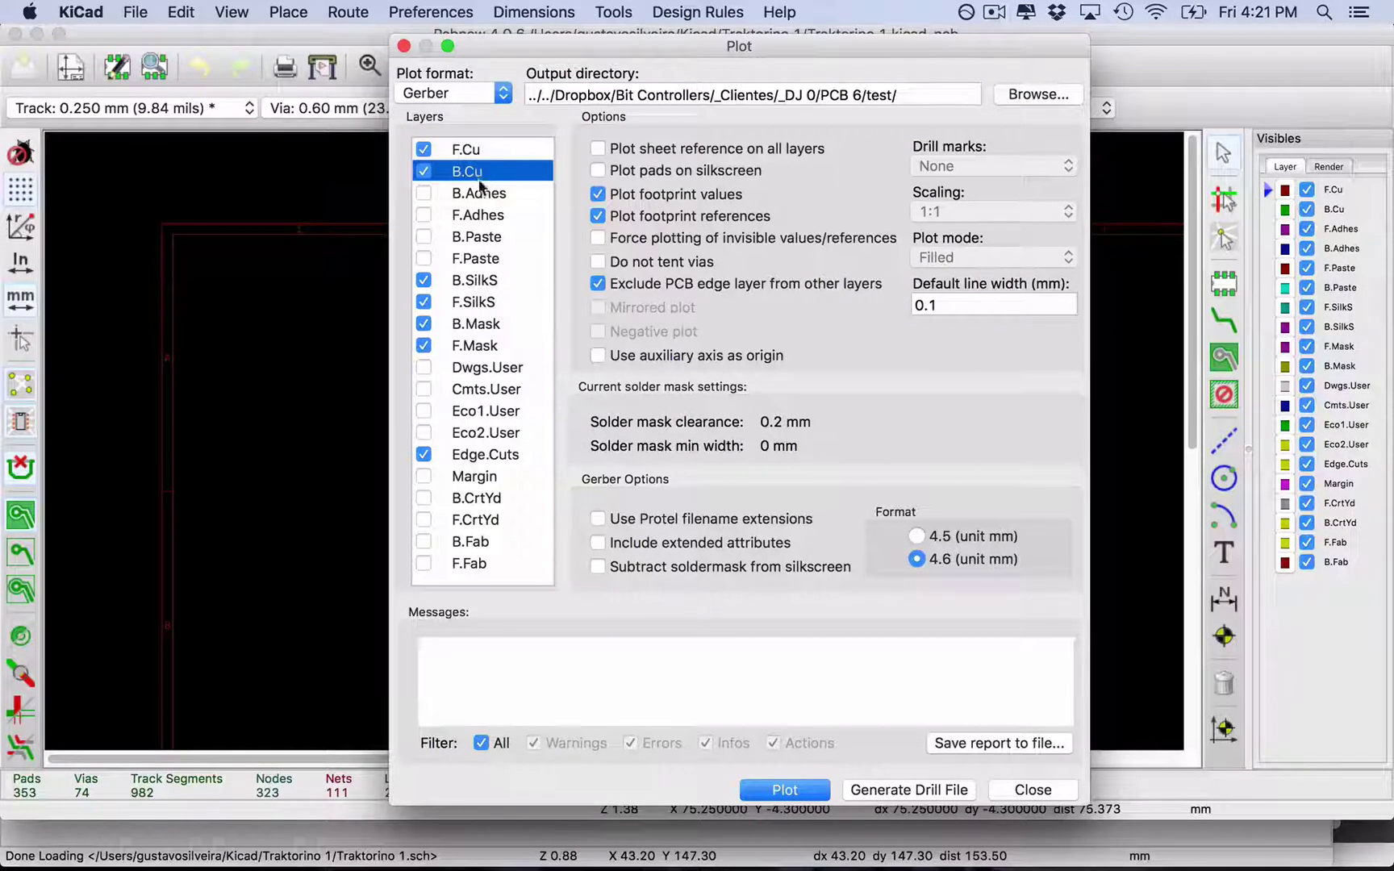
{"action": "left_click", "coordinate": [491, 280]}
{"action": "left_click", "coordinate": [493, 300]}
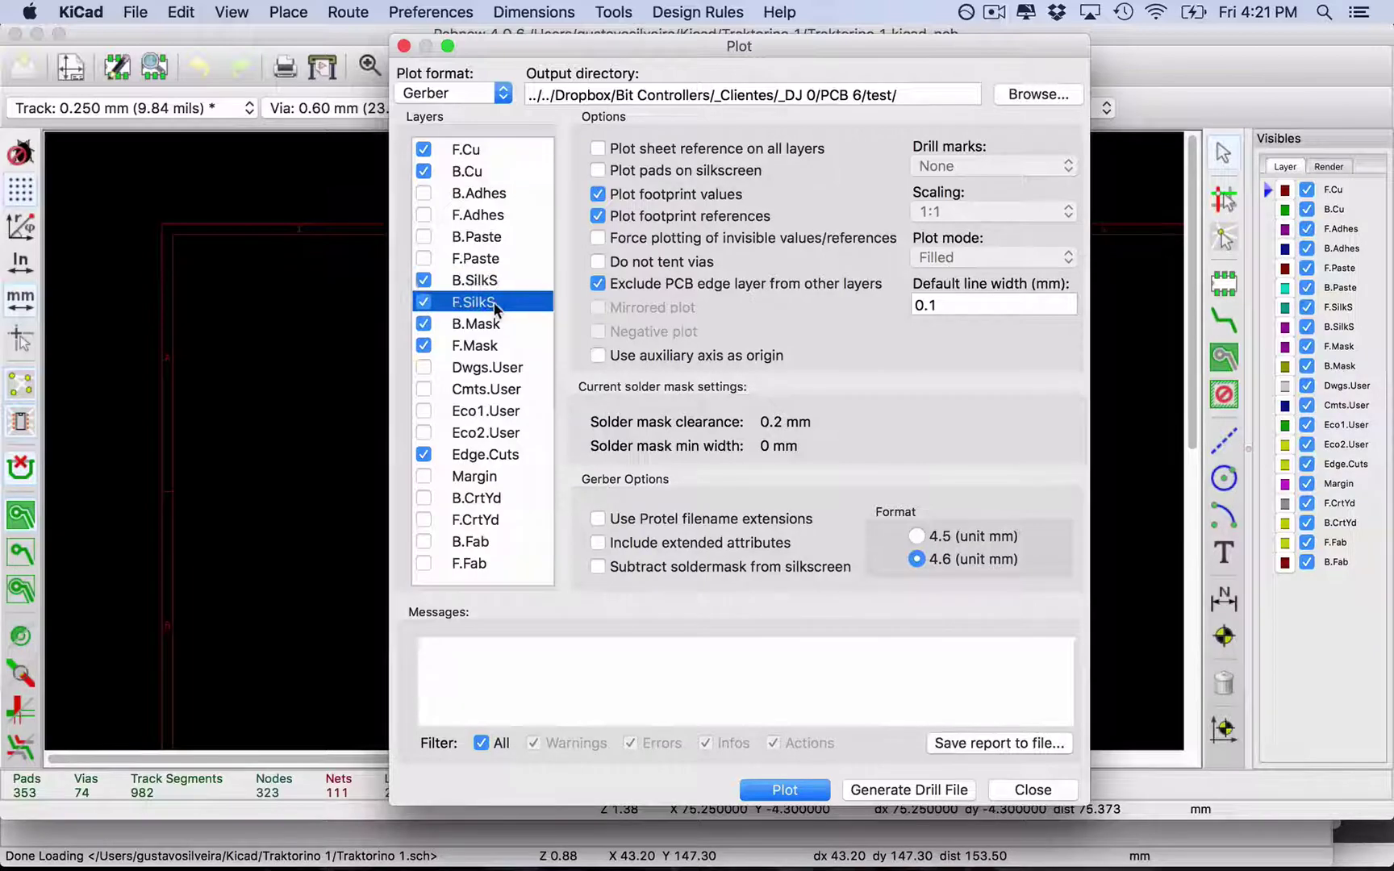
{"action": "left_click", "coordinate": [493, 282]}
{"action": "left_click_drag", "start_coordinate": [491, 50], "coordinate": [1086, 203]}
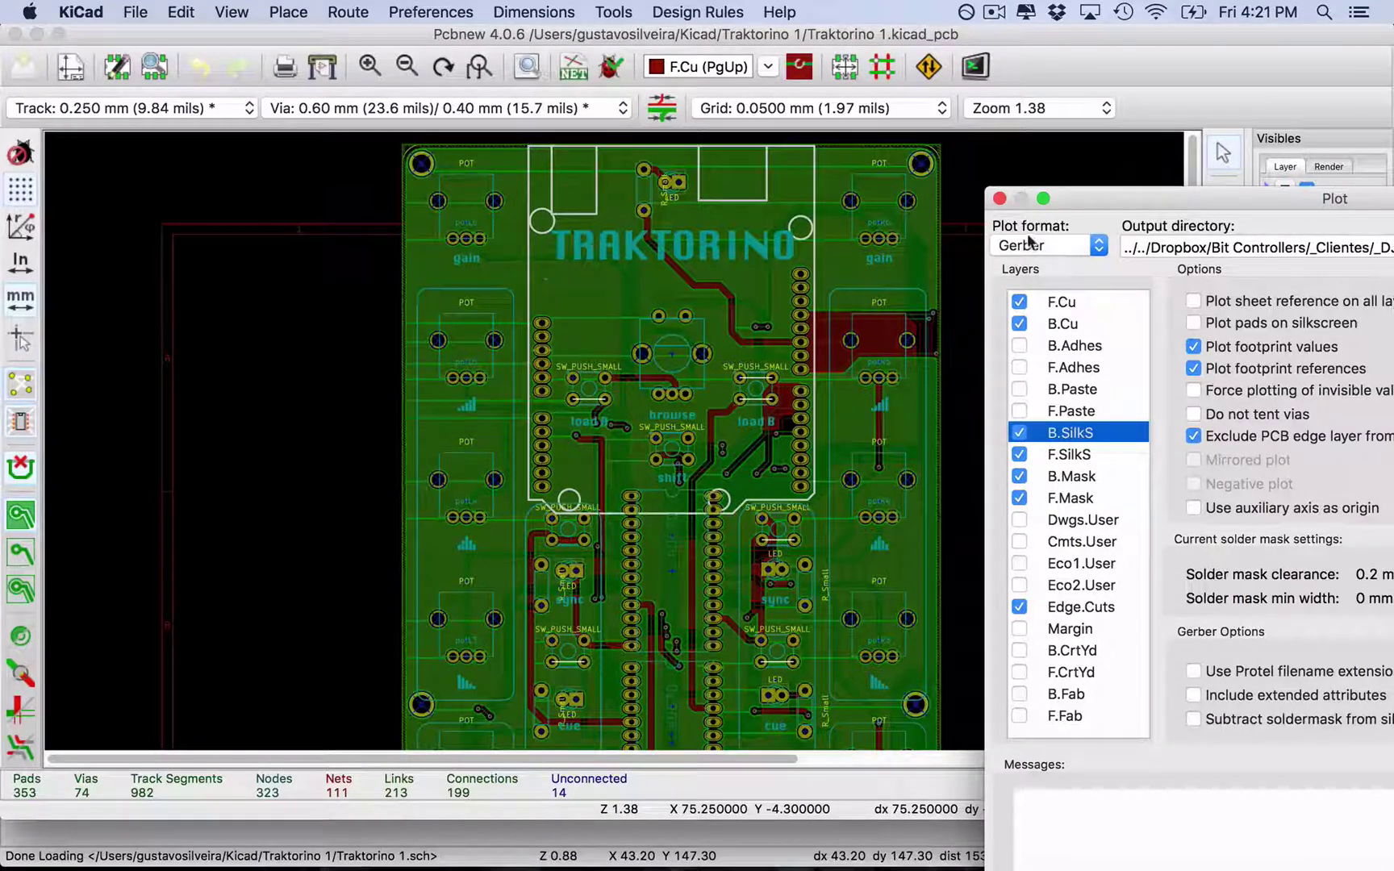
{"action": "left_click_drag", "start_coordinate": [1105, 196], "coordinate": [601, 15]}
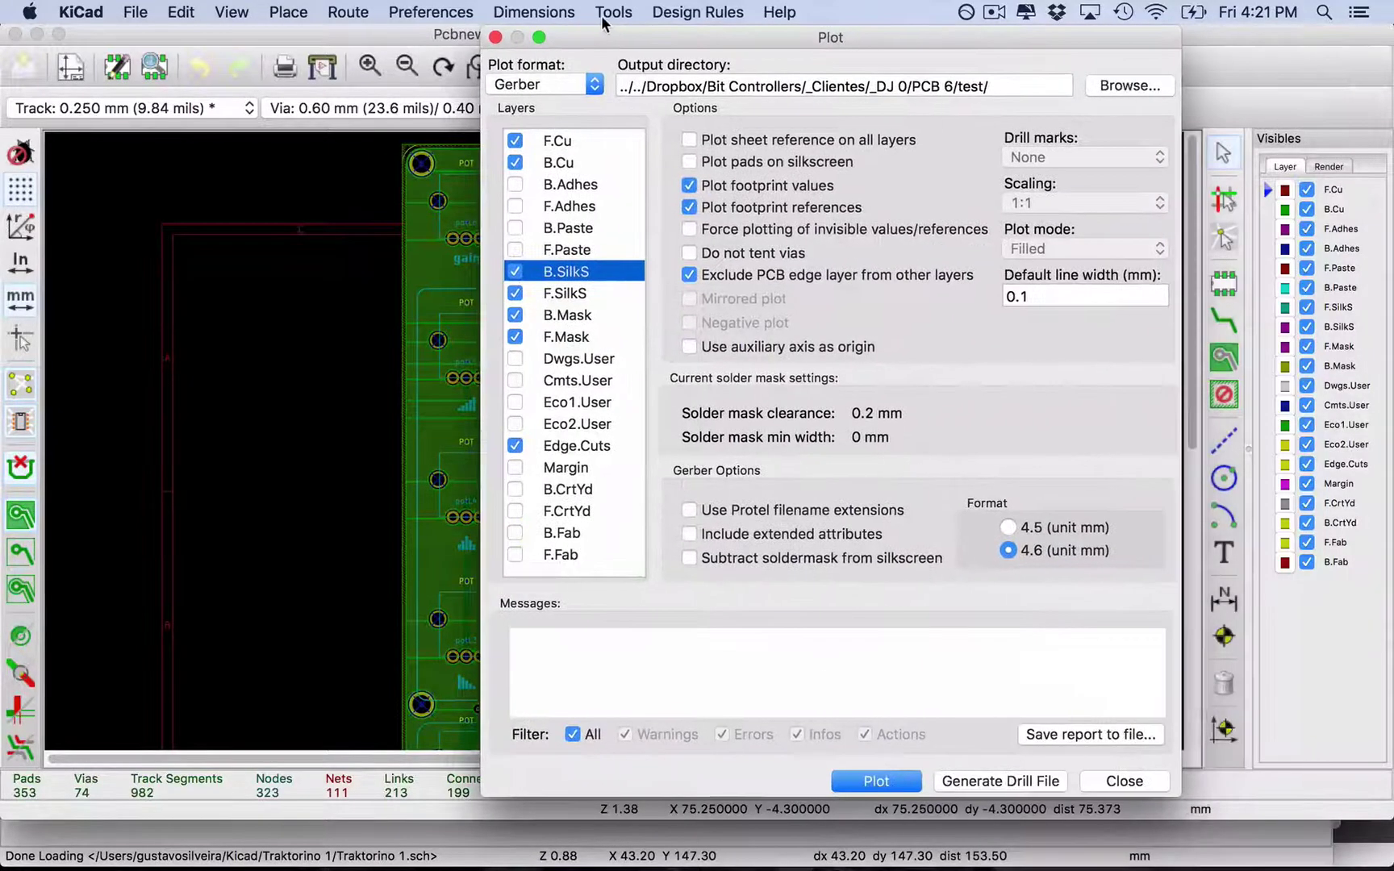
Confirm F.SilkS, B.Mask, F.Mask and Edge.Cuts are ticked, then close the Plot dialog without plotting.
{"action": "left_click", "coordinate": [536, 295]}
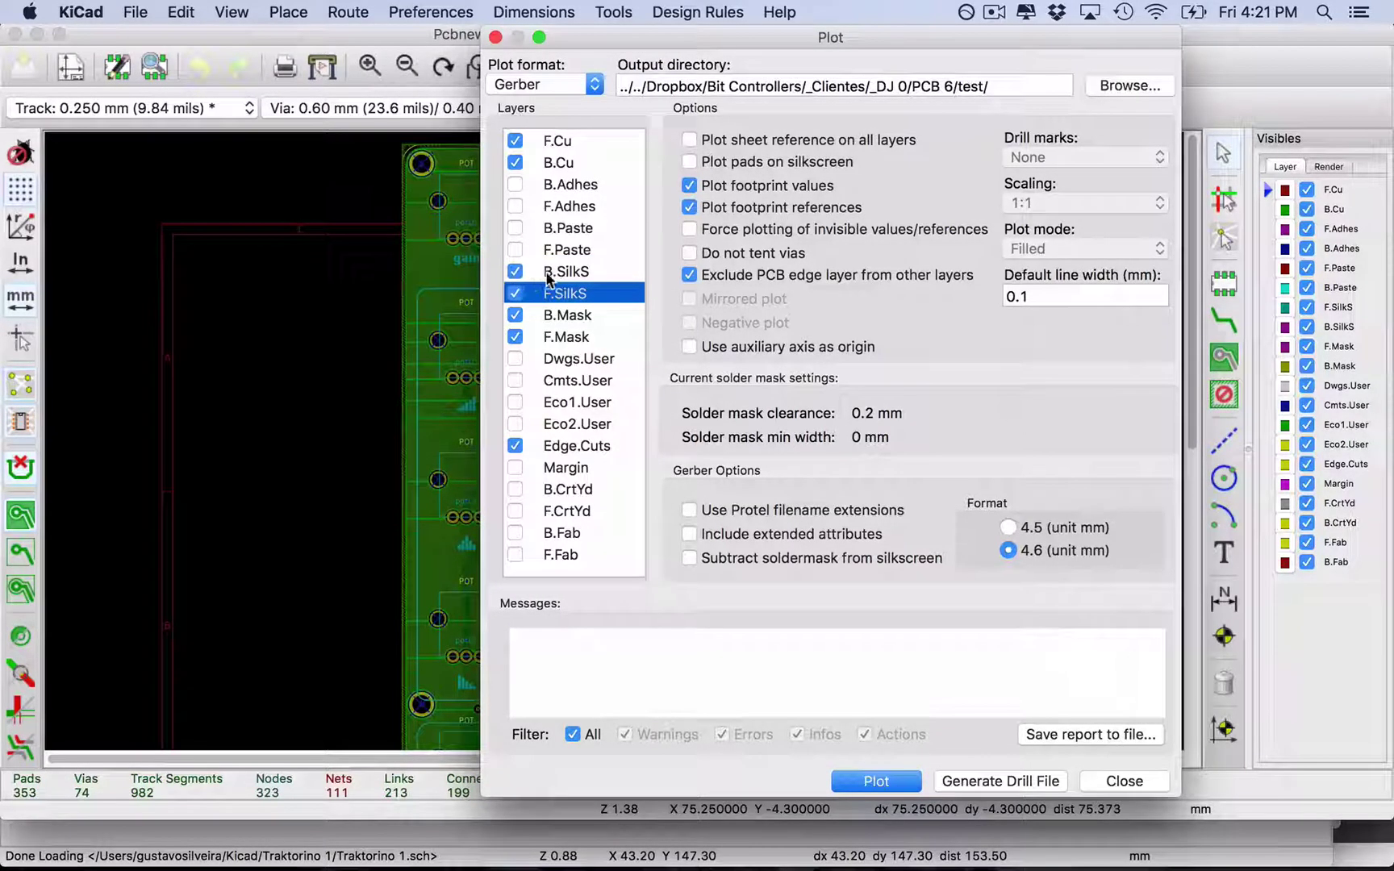
{"action": "left_click", "coordinate": [566, 316]}
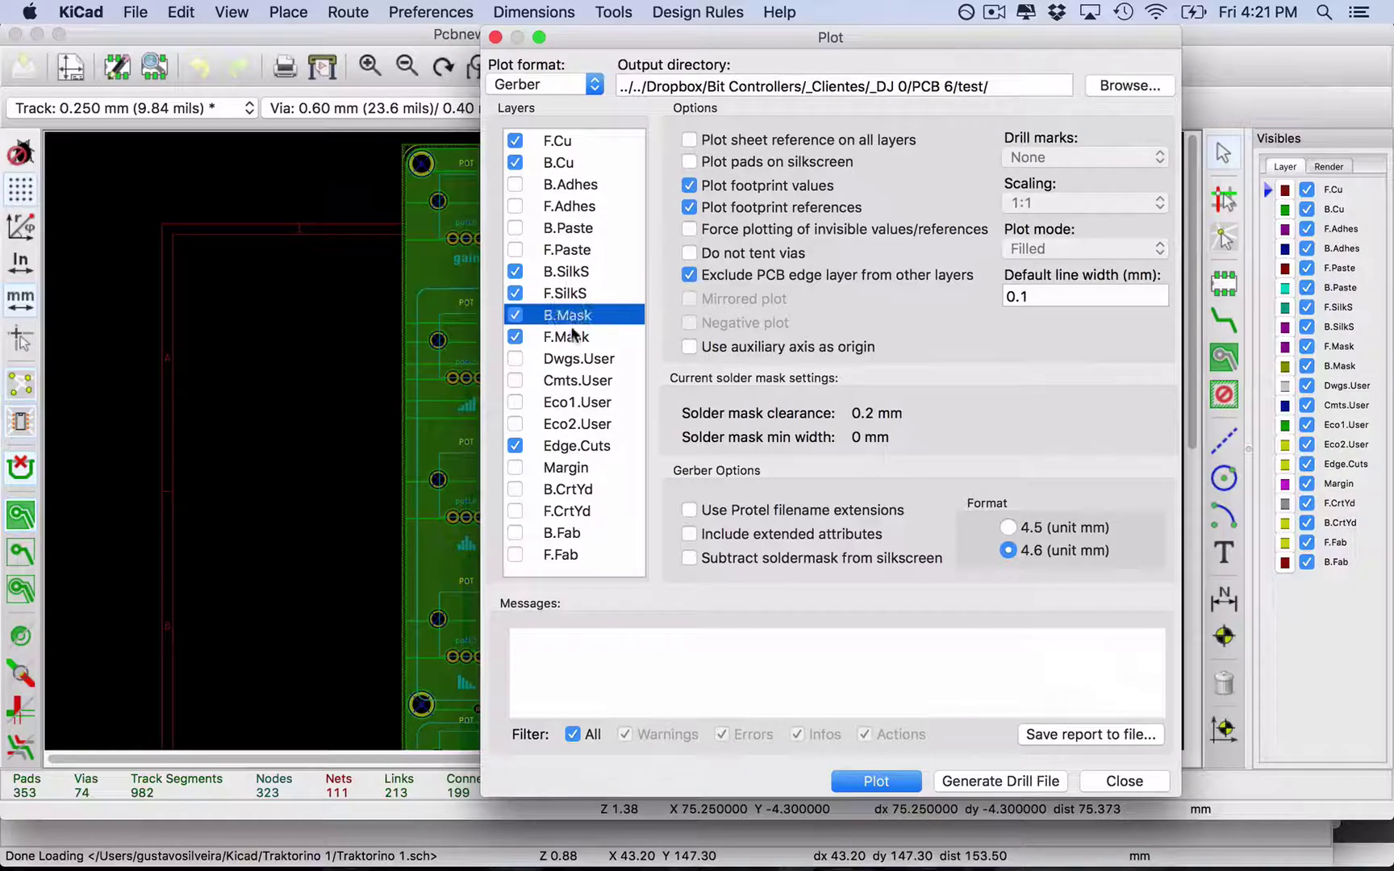
{"action": "left_click", "coordinate": [571, 336]}
{"action": "left_click", "coordinate": [576, 448]}
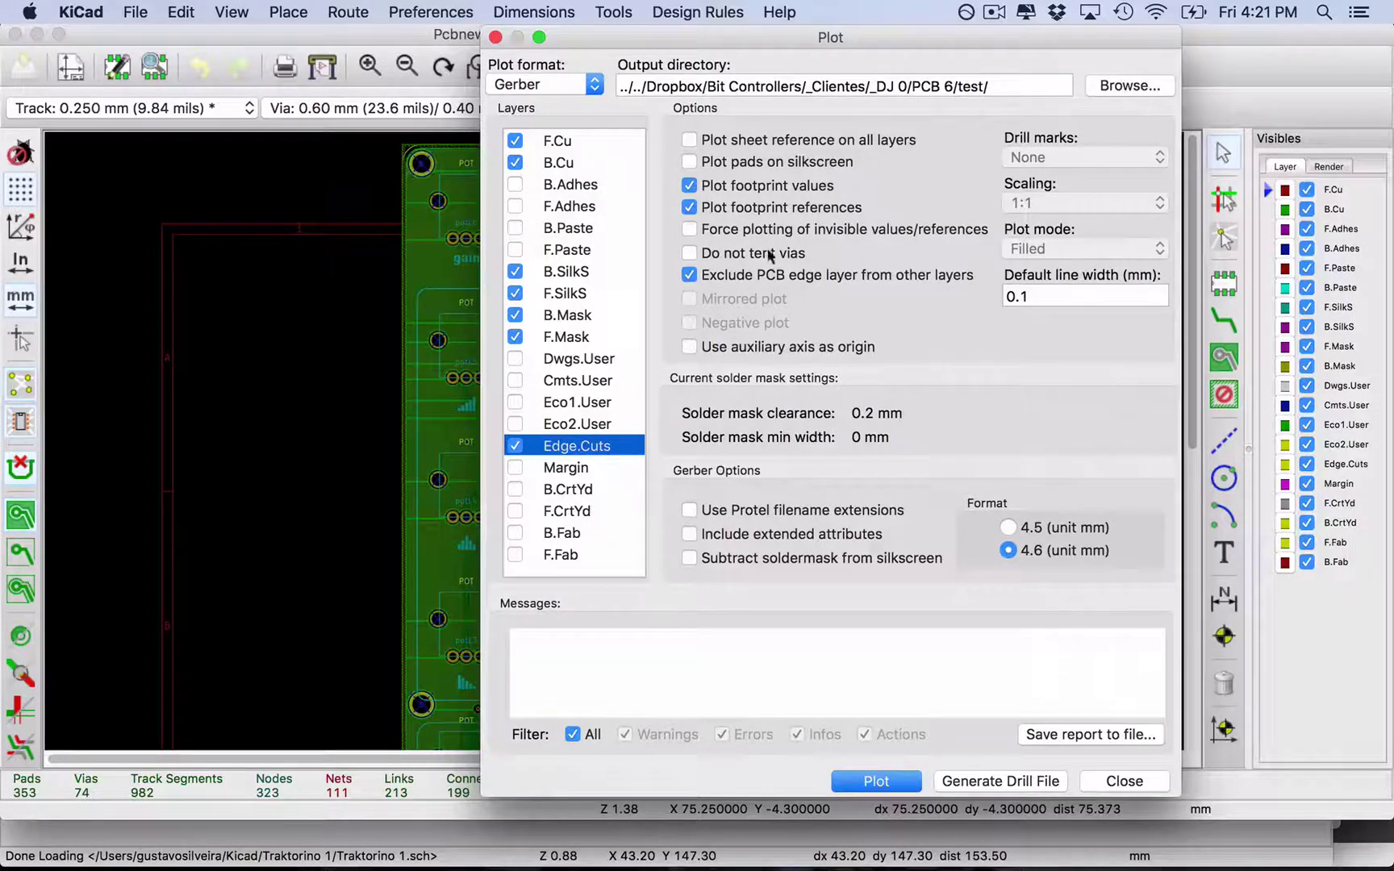
{"action": "left_click", "coordinate": [496, 37]}
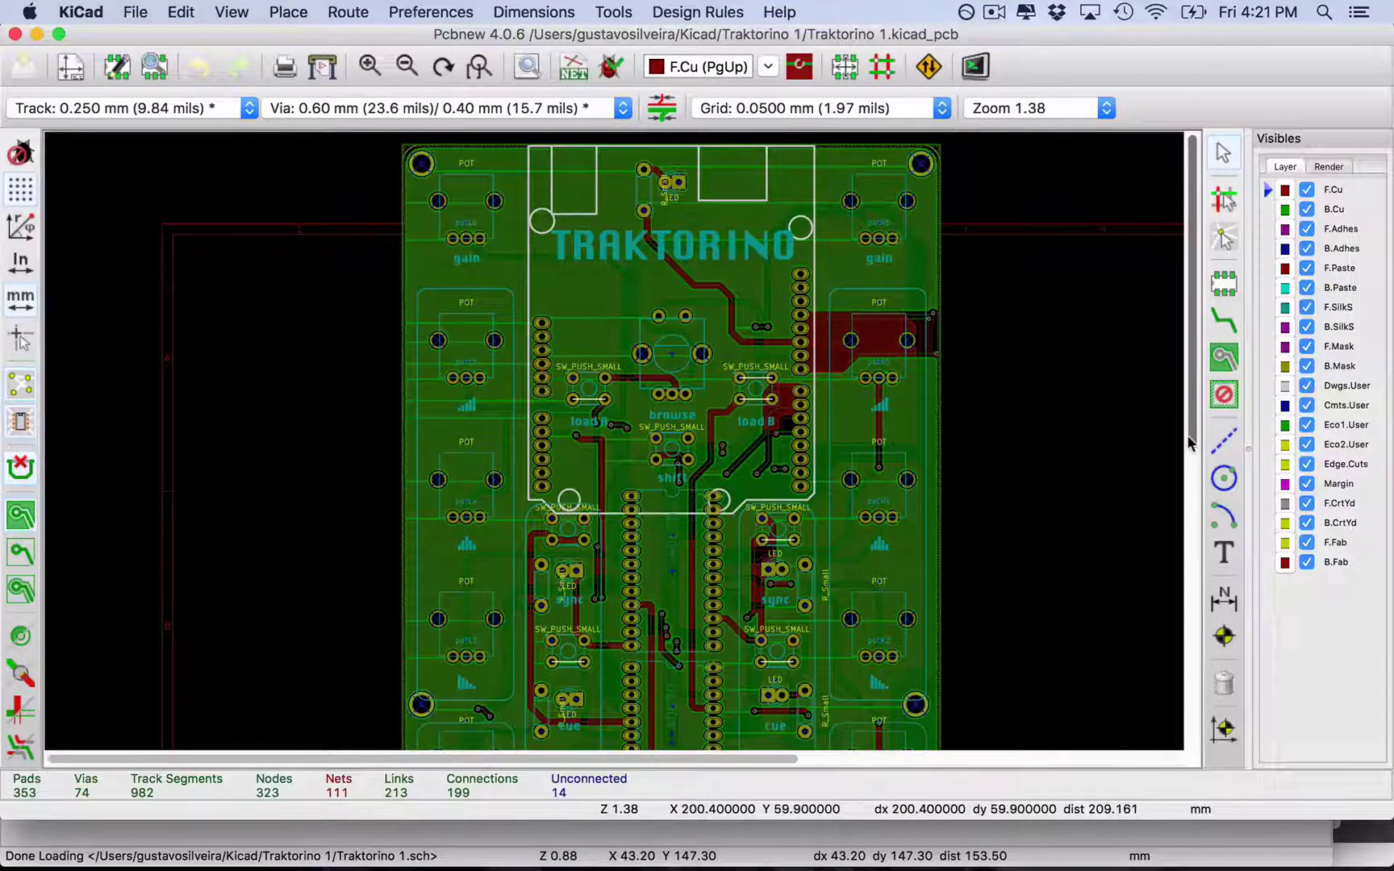
{"action": "scroll", "coordinate": [1188, 435], "scroll_direction": "down", "scroll_amount": 2}
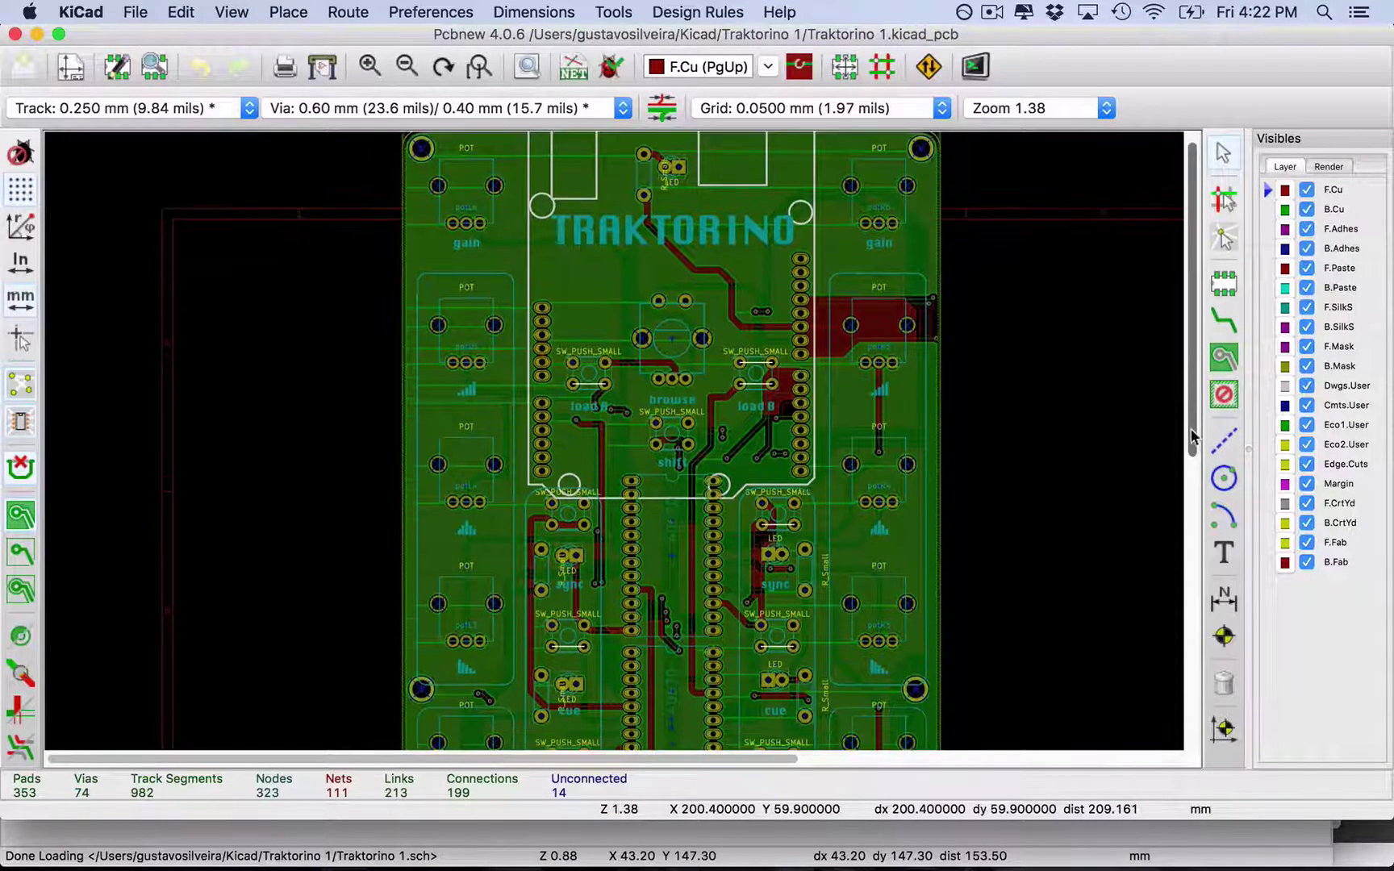
{"action": "left_click_drag", "start_coordinate": [1191, 447], "coordinate": [1186, 510]}
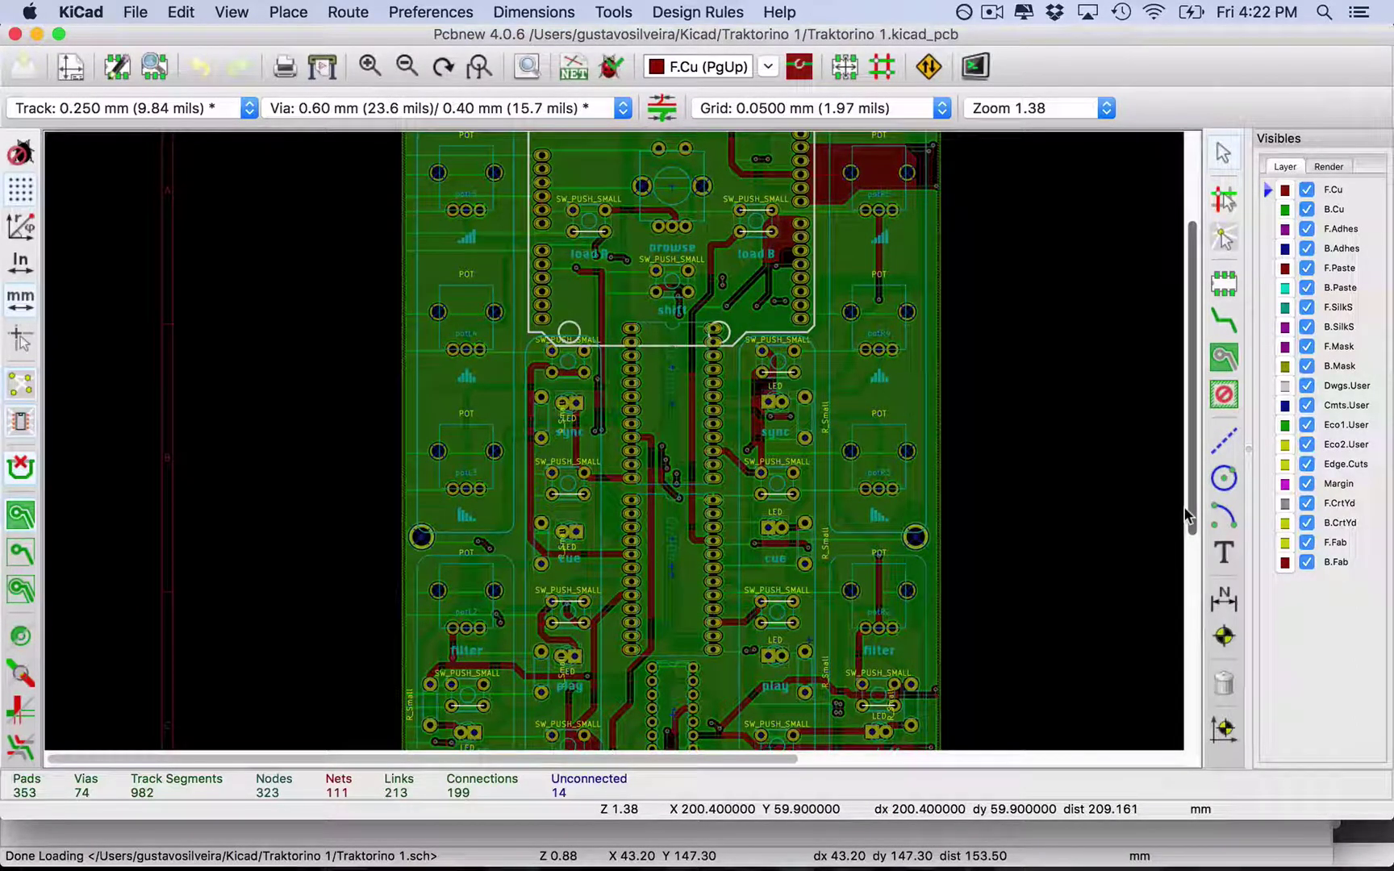
Launch another GerbView from the project manager, close the empty copy, and show all windows.
{"action": "key", "text": "ctrl+Up"}
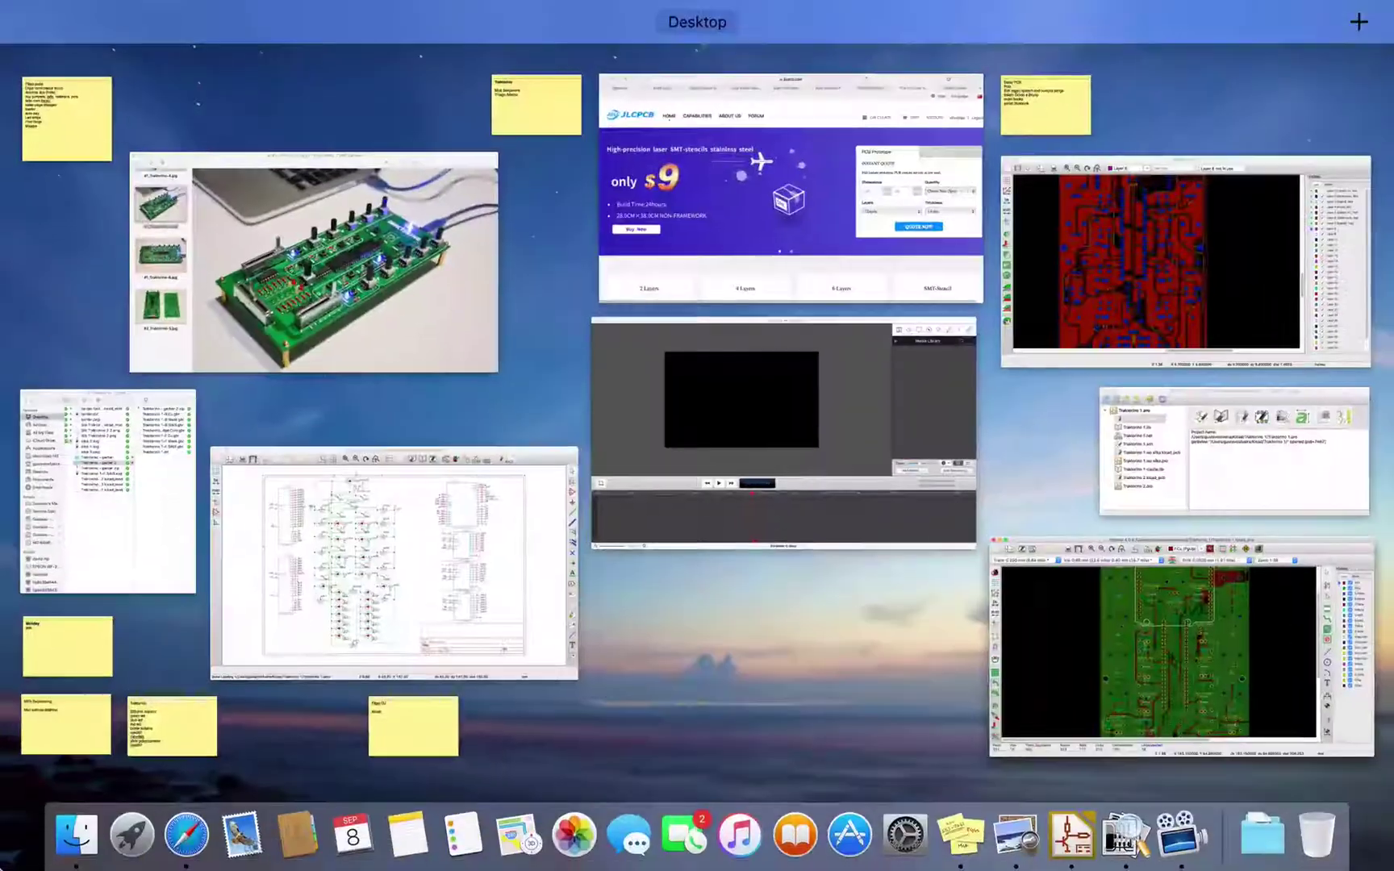
{"action": "left_click", "coordinate": [1241, 466]}
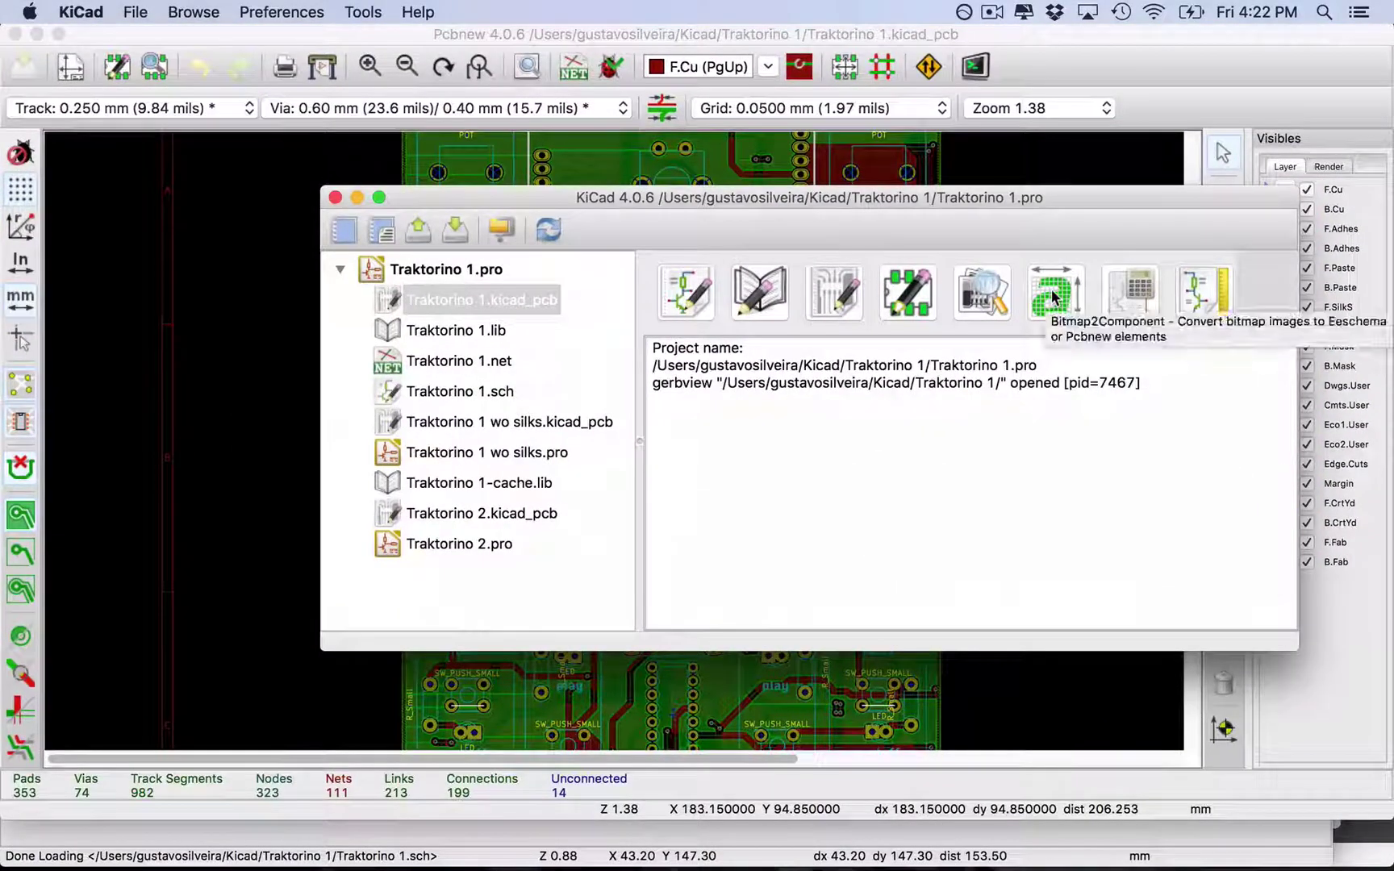
{"action": "left_click", "coordinate": [999, 294]}
{"action": "mouse_move", "coordinate": [1267, 839]}
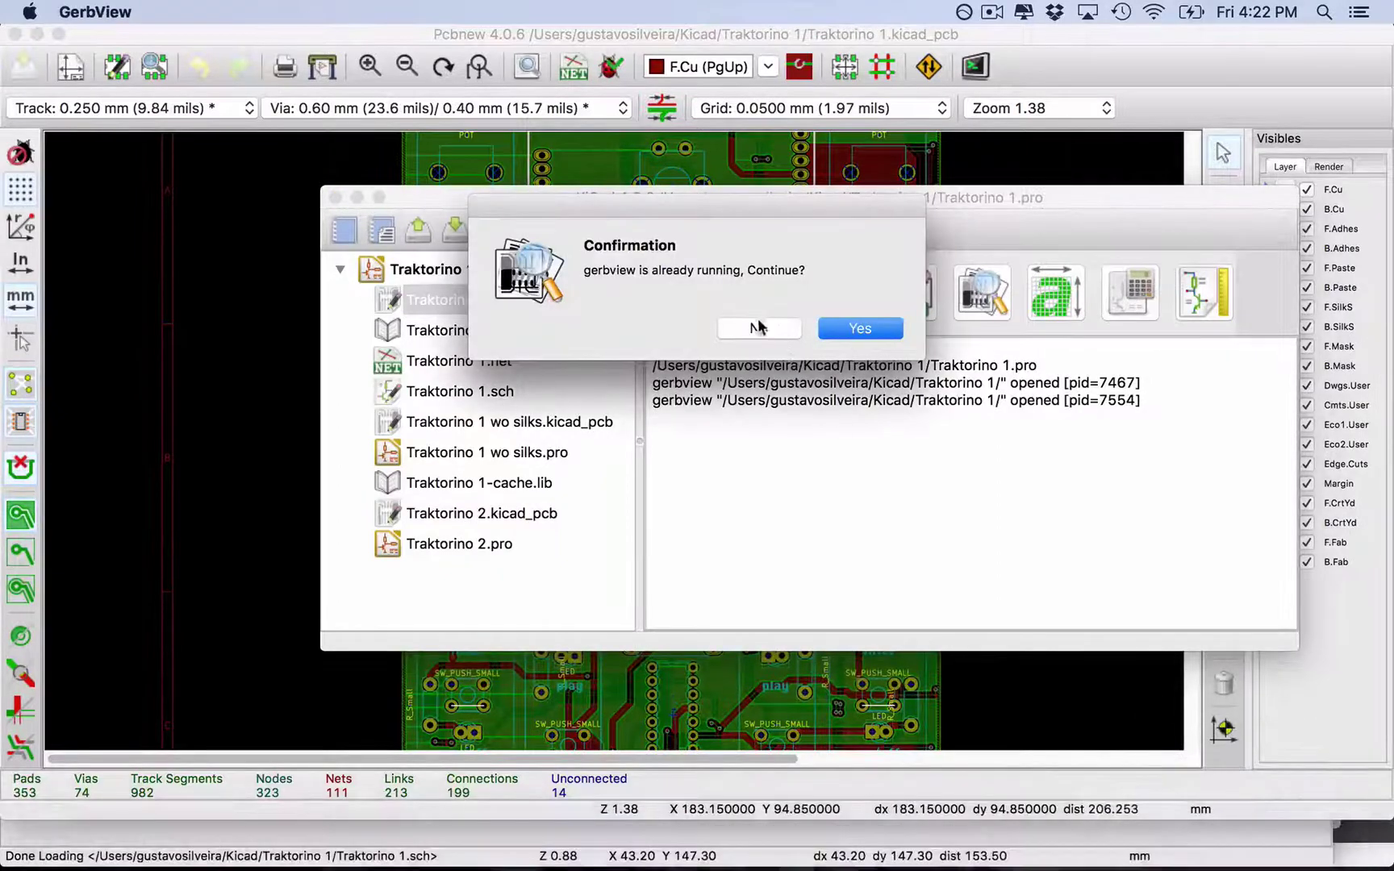
{"action": "left_click", "coordinate": [887, 328]}
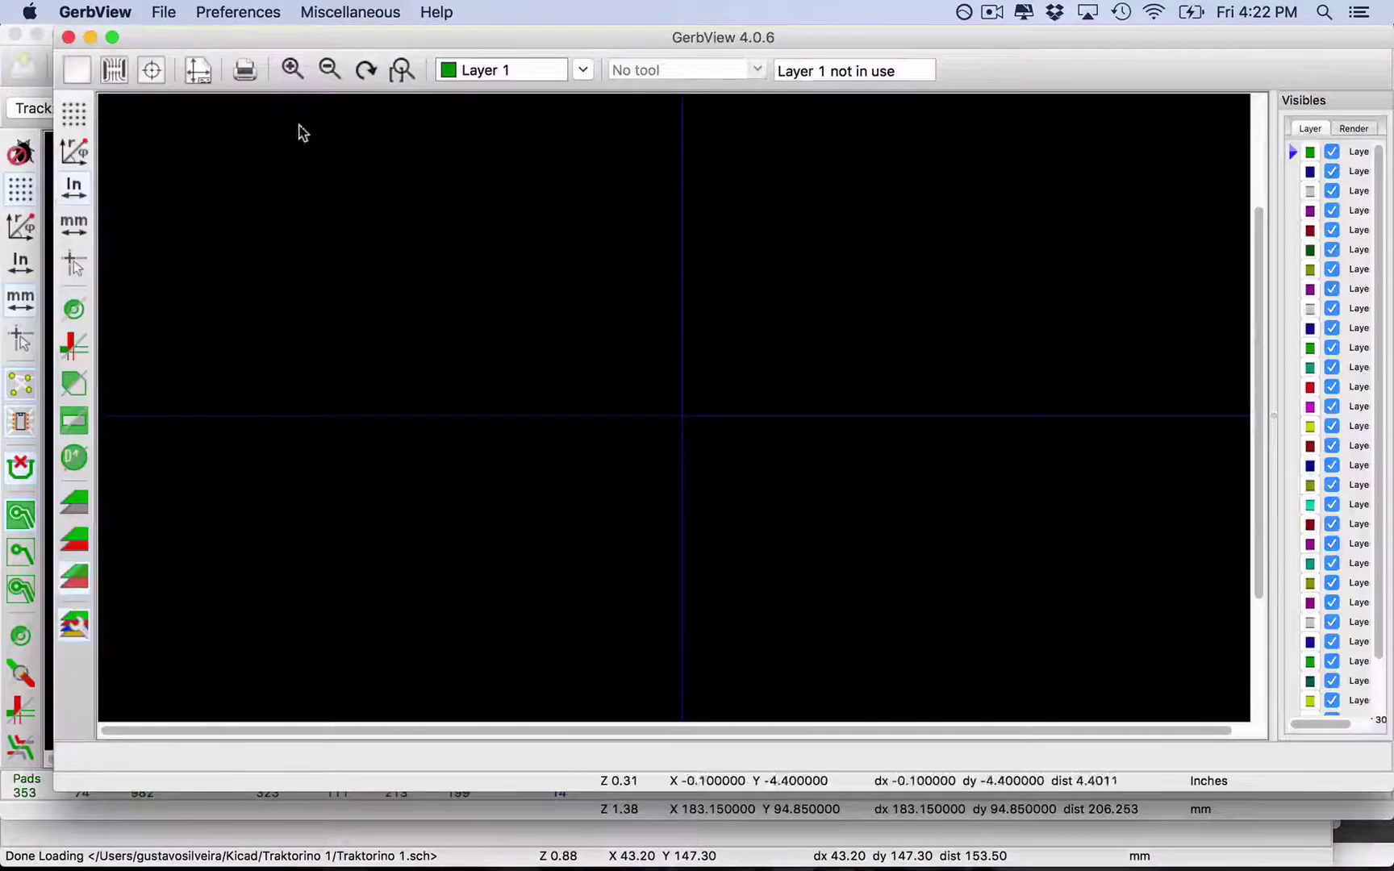
{"action": "left_click", "coordinate": [69, 36]}
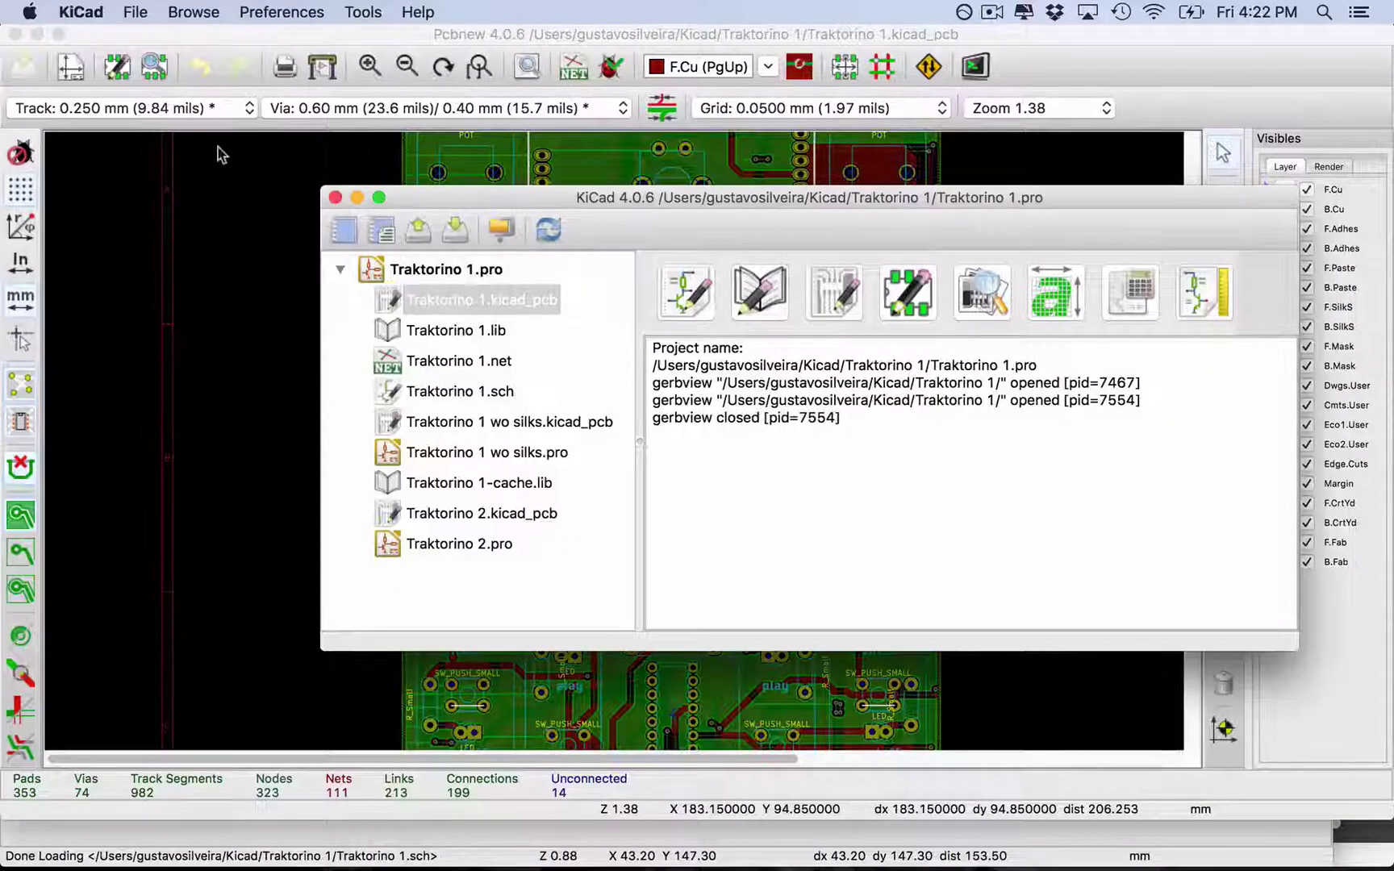
{"action": "key", "text": "ctrl+Up"}
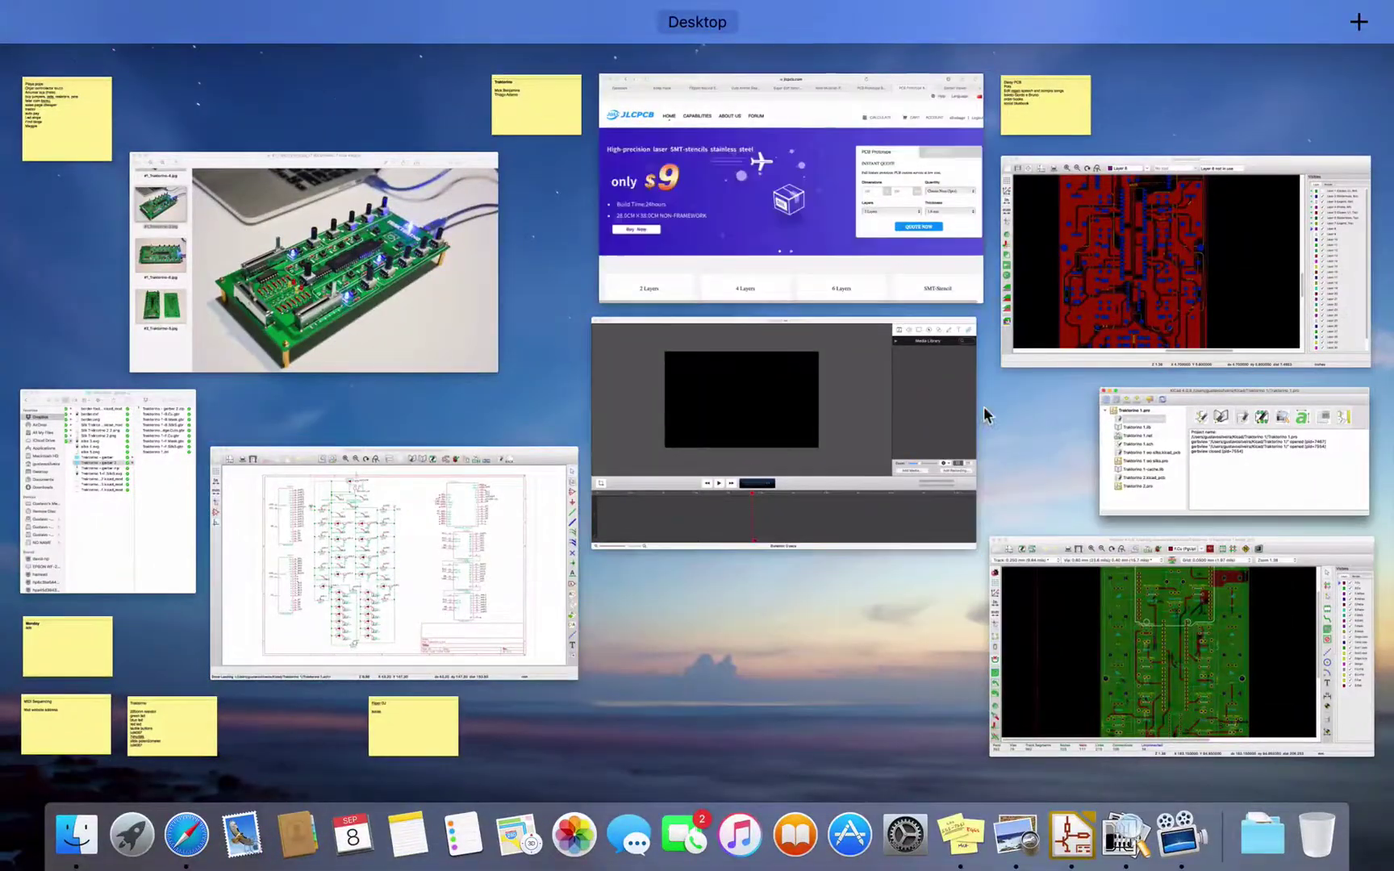
Bring the running GerbView forward and browse to Dropbox > Bit Controllers > _Clientes > _DJ 0 > PCB 6.
{"action": "left_click", "coordinate": [1018, 355]}
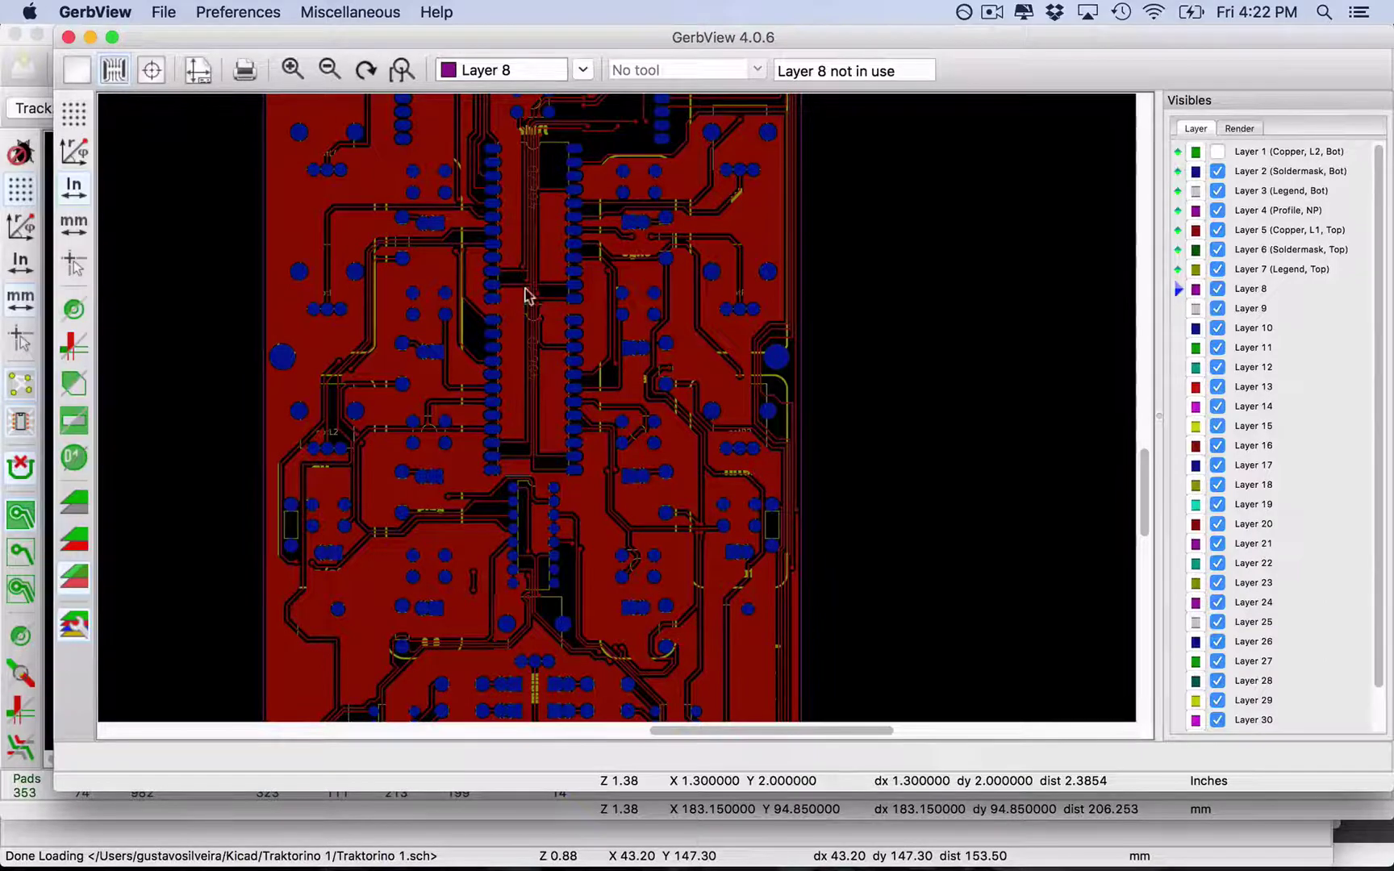
{"action": "key", "text": "super+o"}
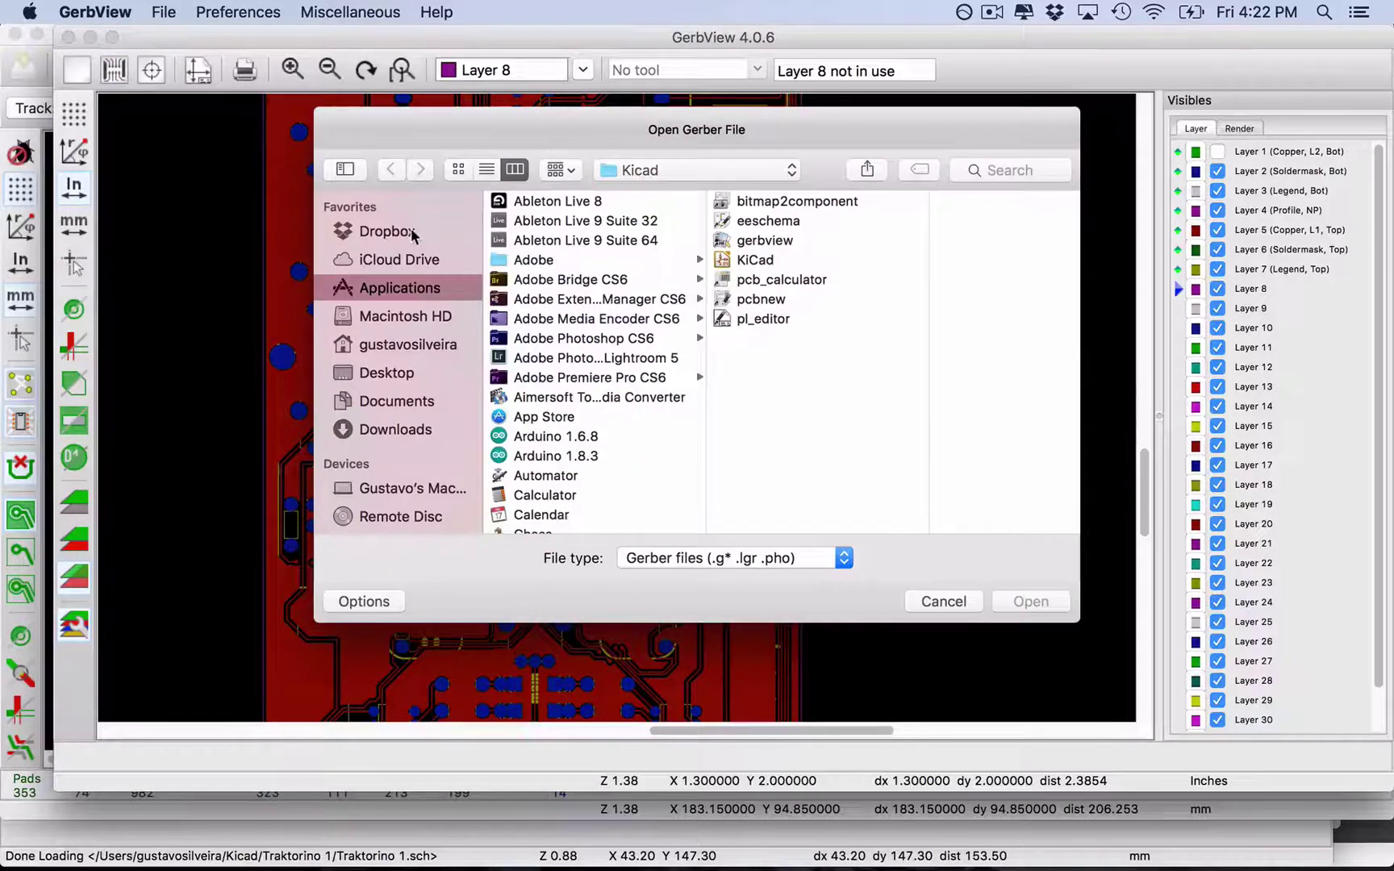
{"action": "left_click", "coordinate": [409, 231]}
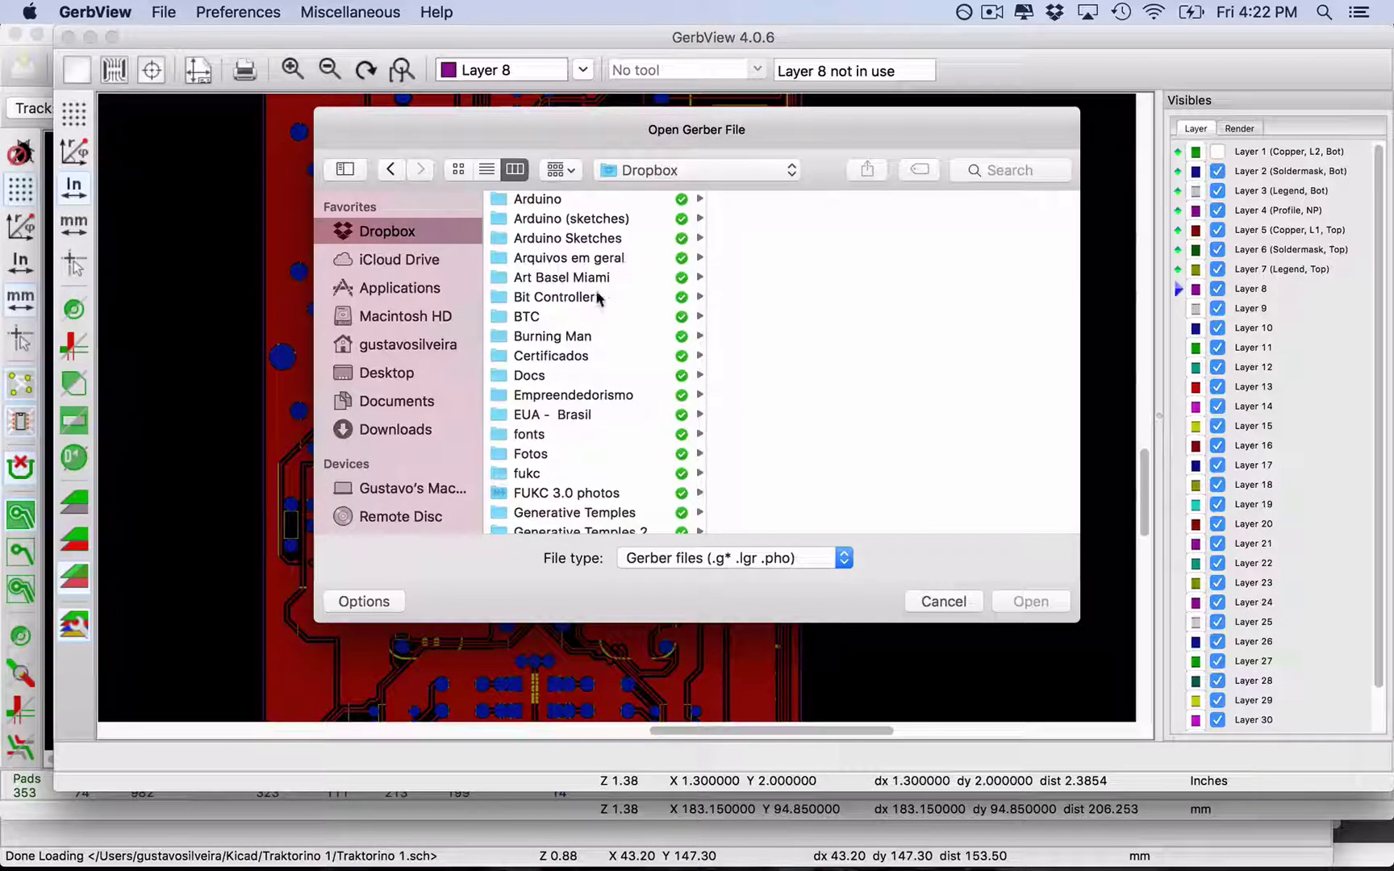
{"action": "left_click", "coordinate": [569, 296]}
{"action": "left_click", "coordinate": [779, 201]}
{"action": "left_click", "coordinate": [929, 240]}
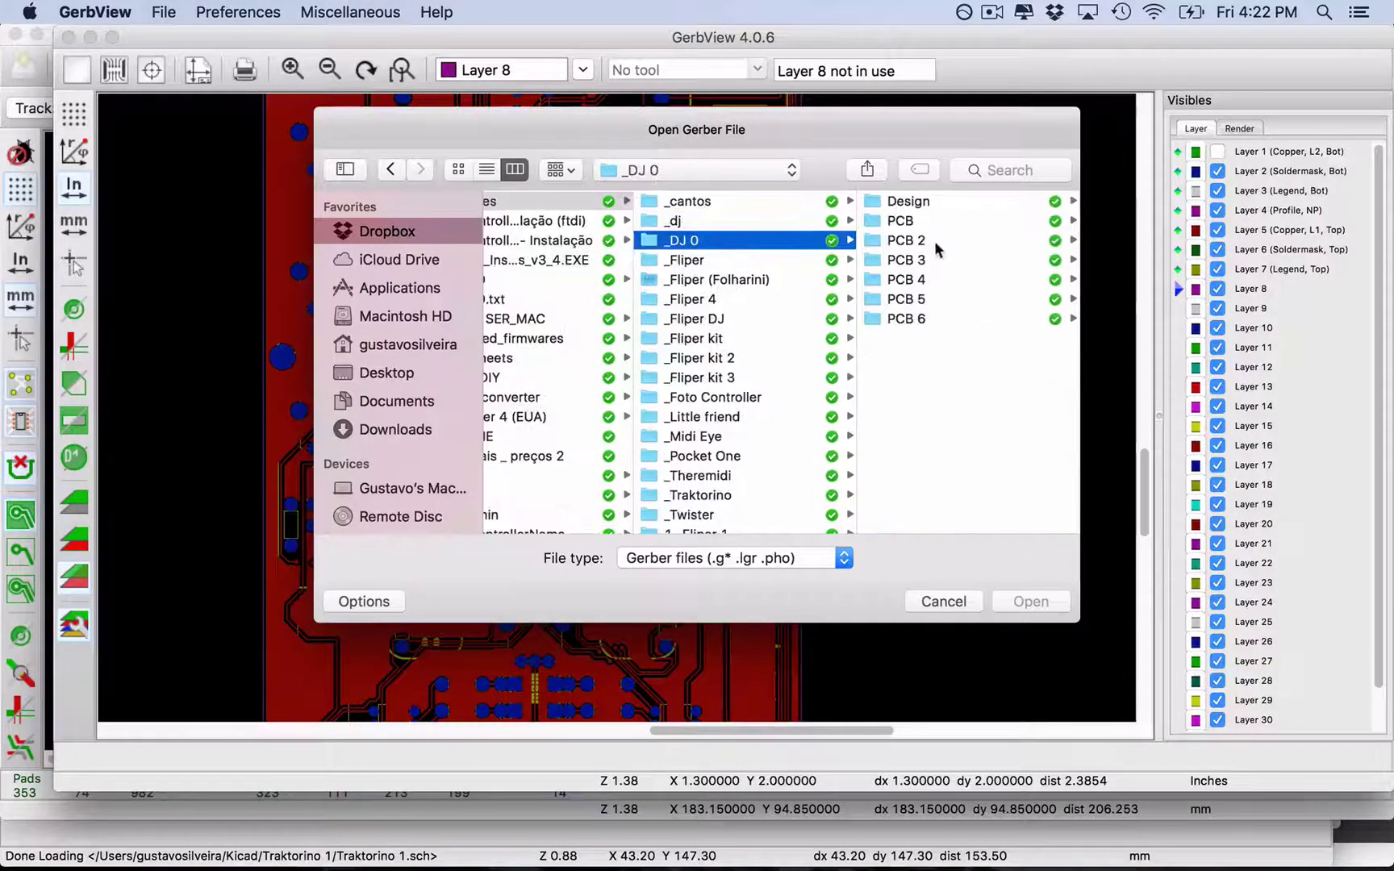
{"action": "left_click", "coordinate": [916, 319]}
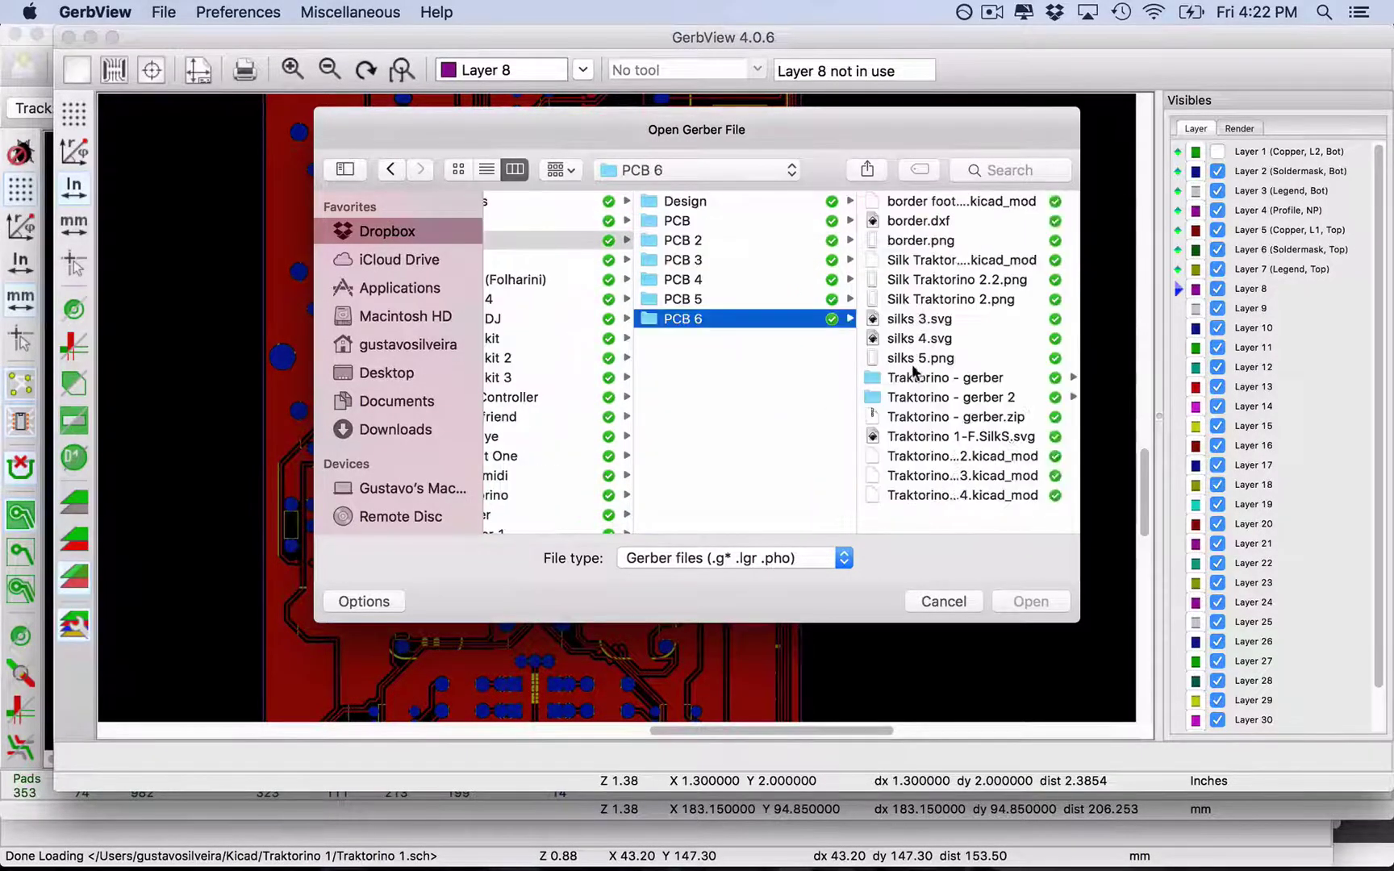
Open the Traktorino - gerber 2 folder and look over its B.Cu .gbr, .drl and zip files.
{"action": "left_click", "coordinate": [908, 398]}
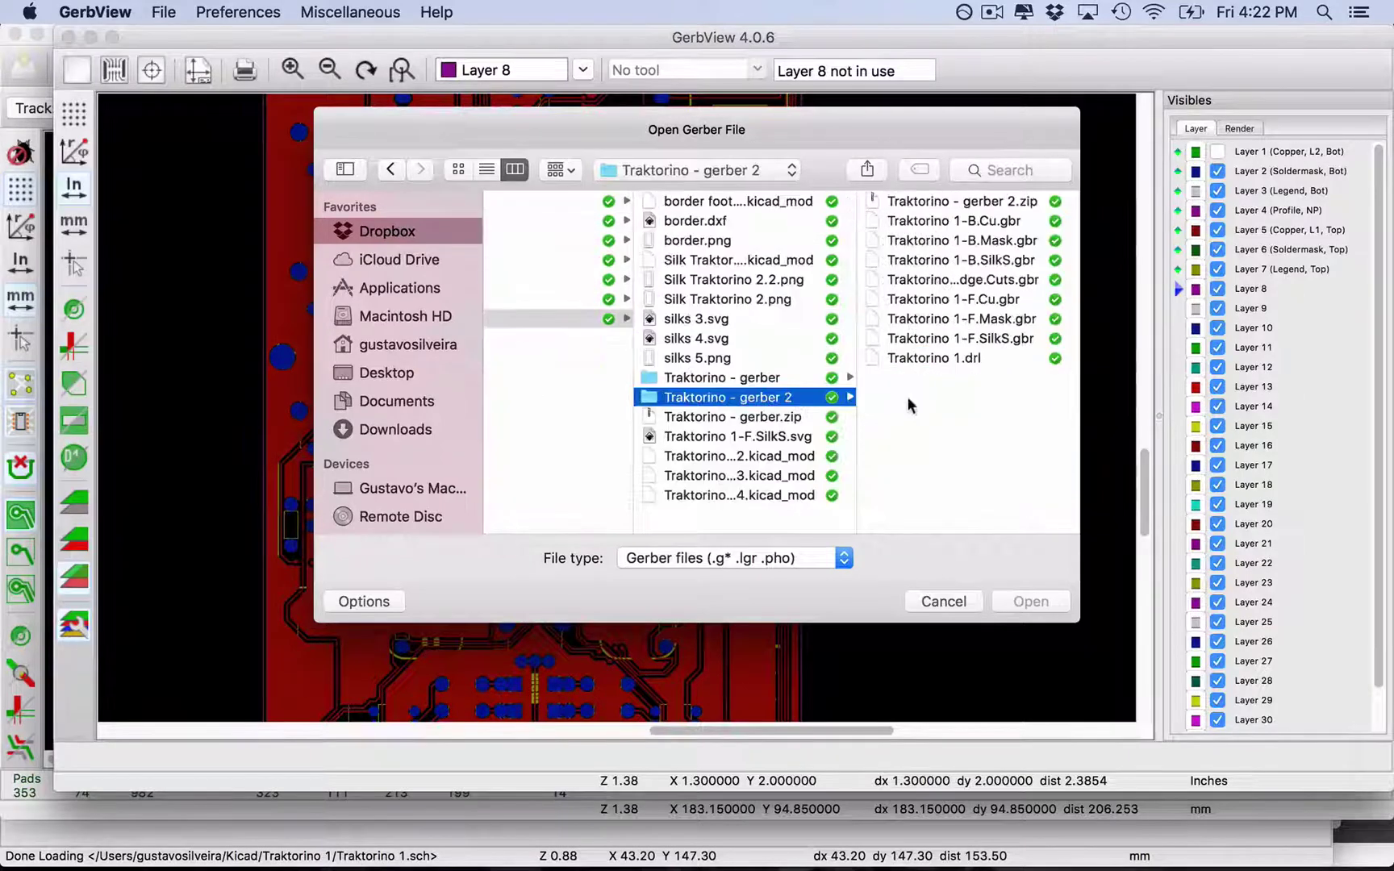
{"action": "left_click", "coordinate": [935, 222]}
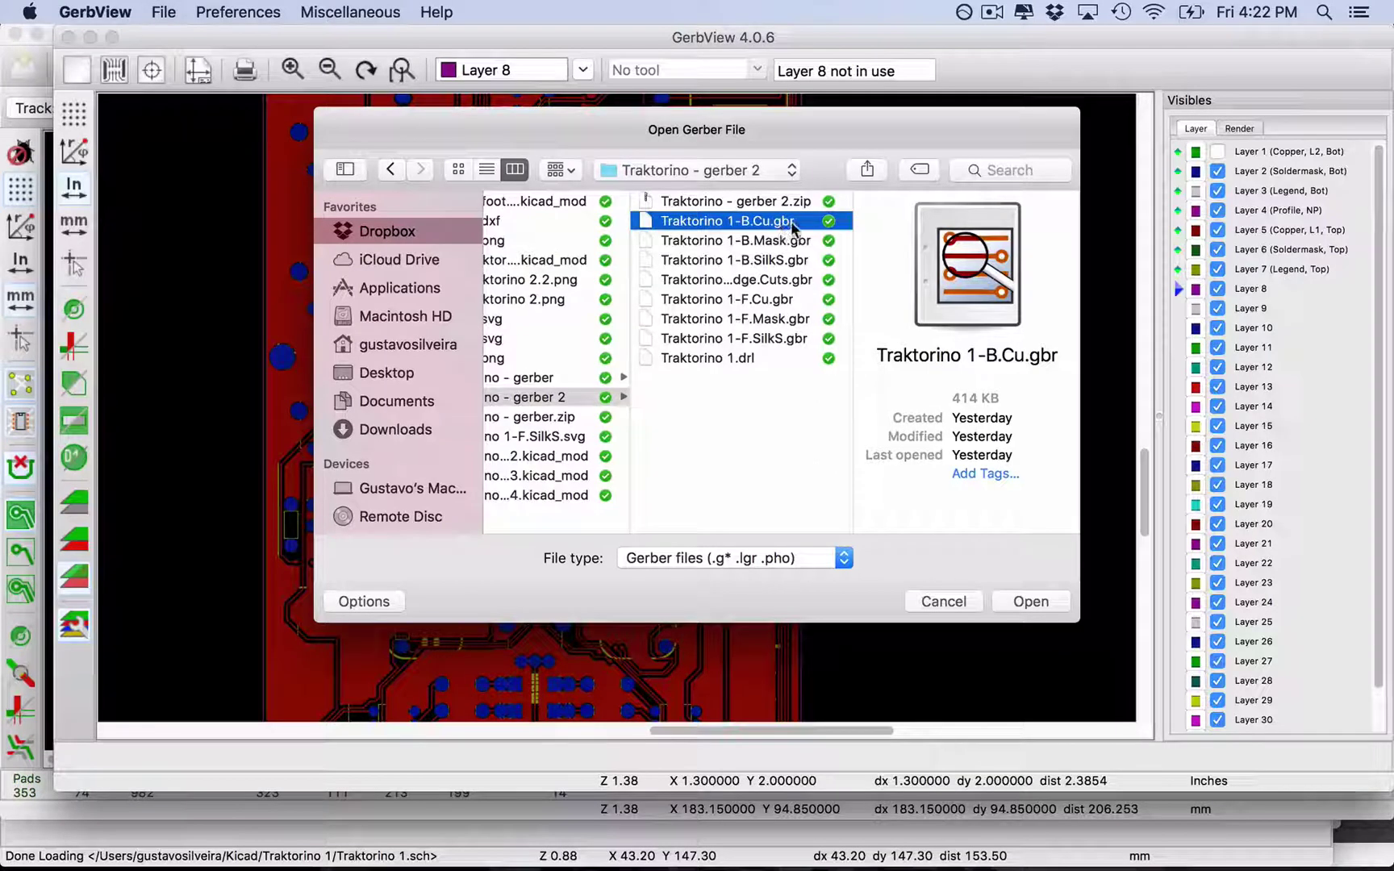
{"action": "left_click", "coordinate": [720, 356]}
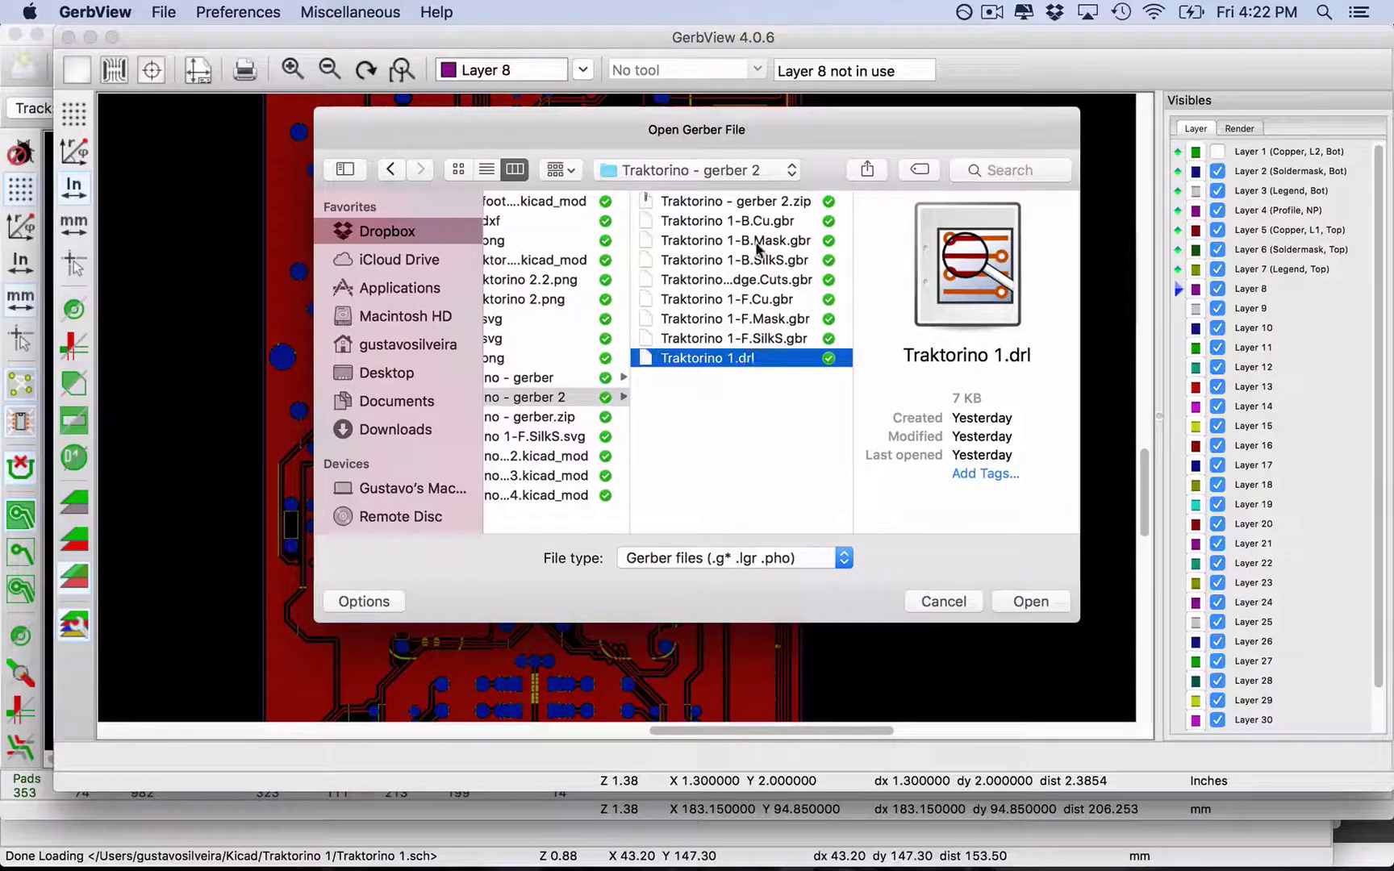
{"action": "left_click", "coordinate": [729, 202]}
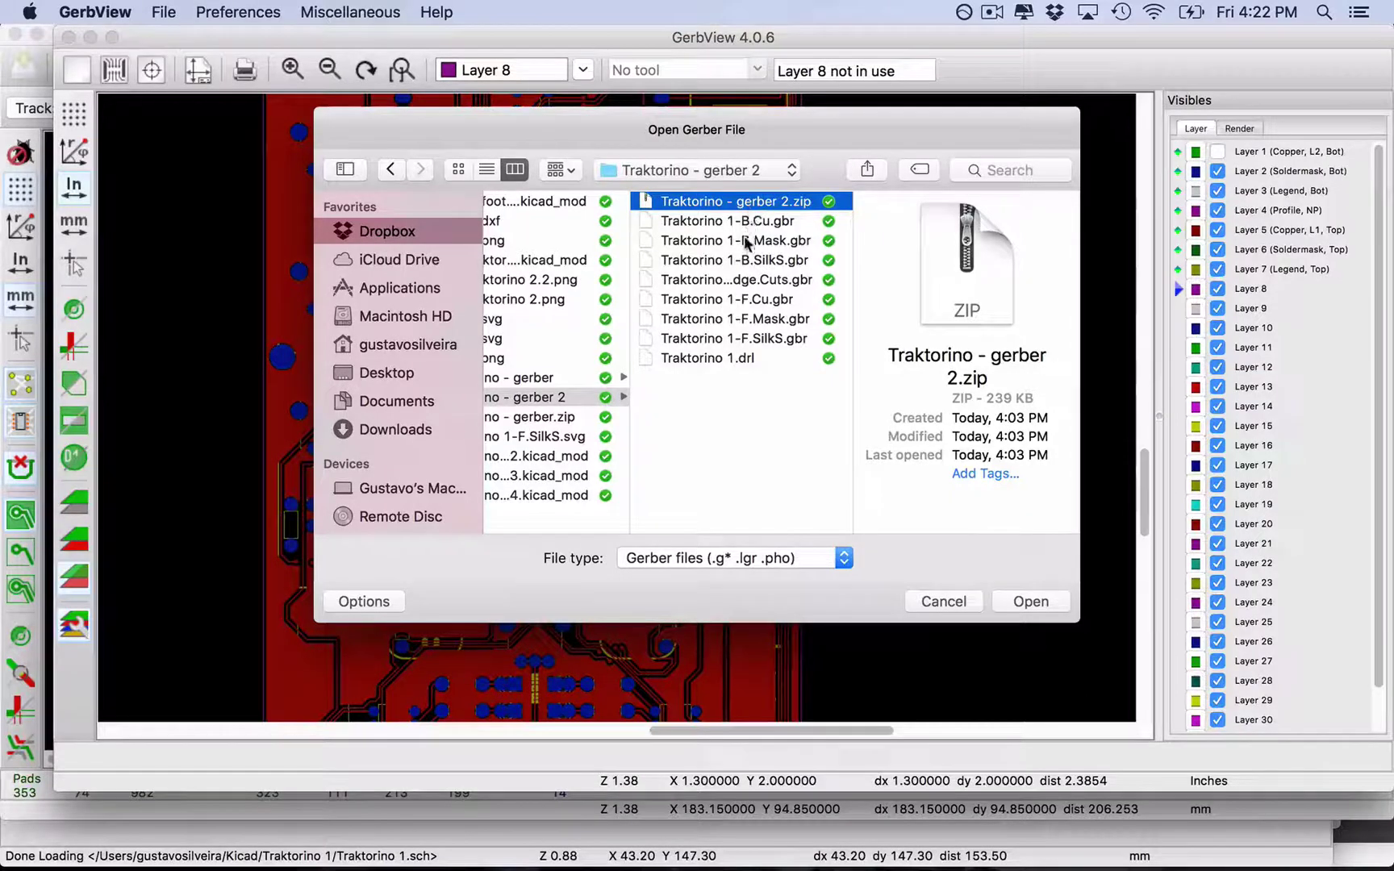
Cancel the file-open window and hide the bottom soldermask, bottom legend, profile and top copper layers.
{"action": "left_click", "coordinate": [936, 602]}
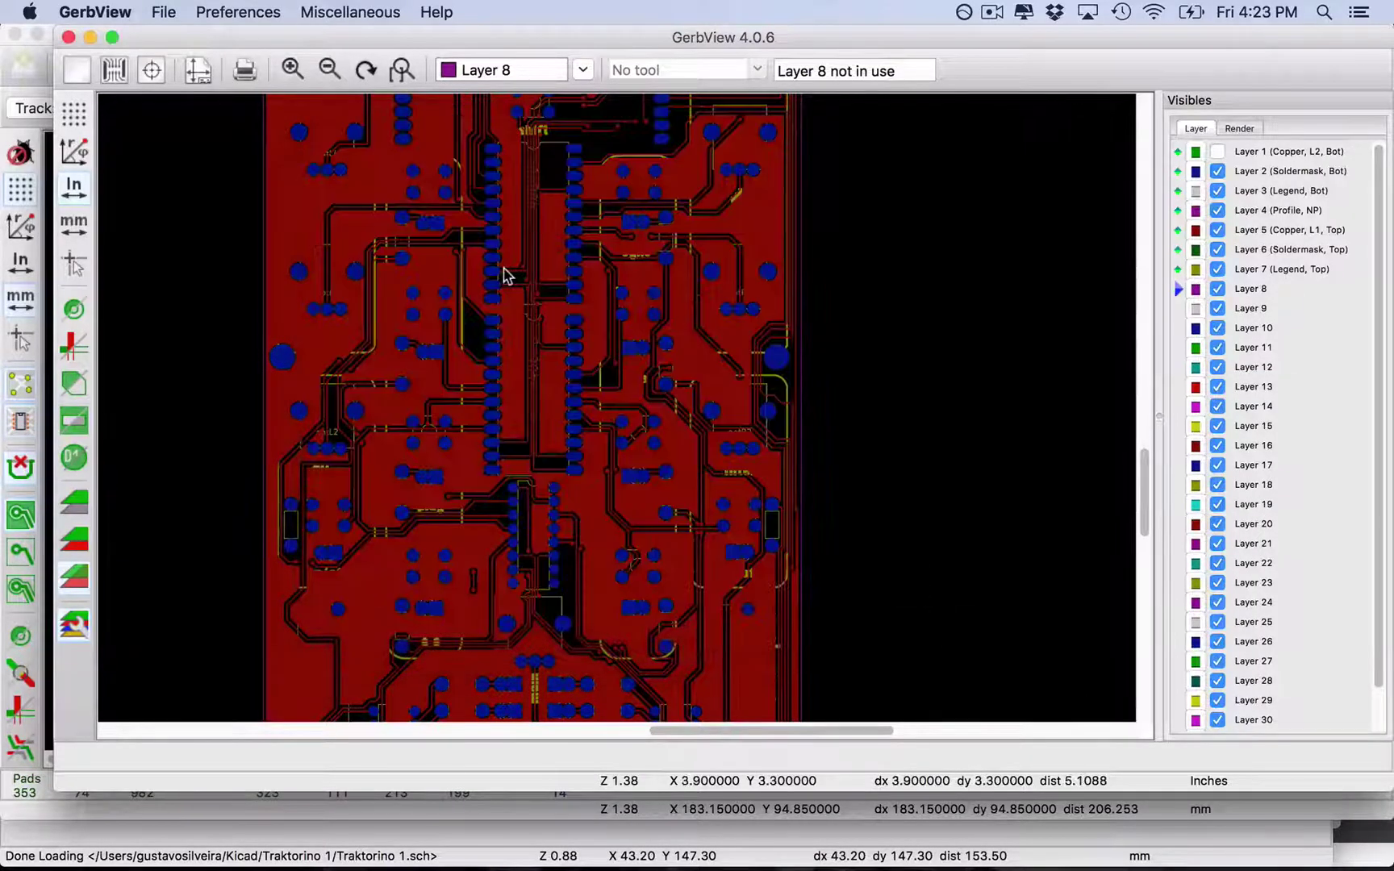
{"action": "left_click_drag", "start_coordinate": [1146, 472], "coordinate": [1143, 426]}
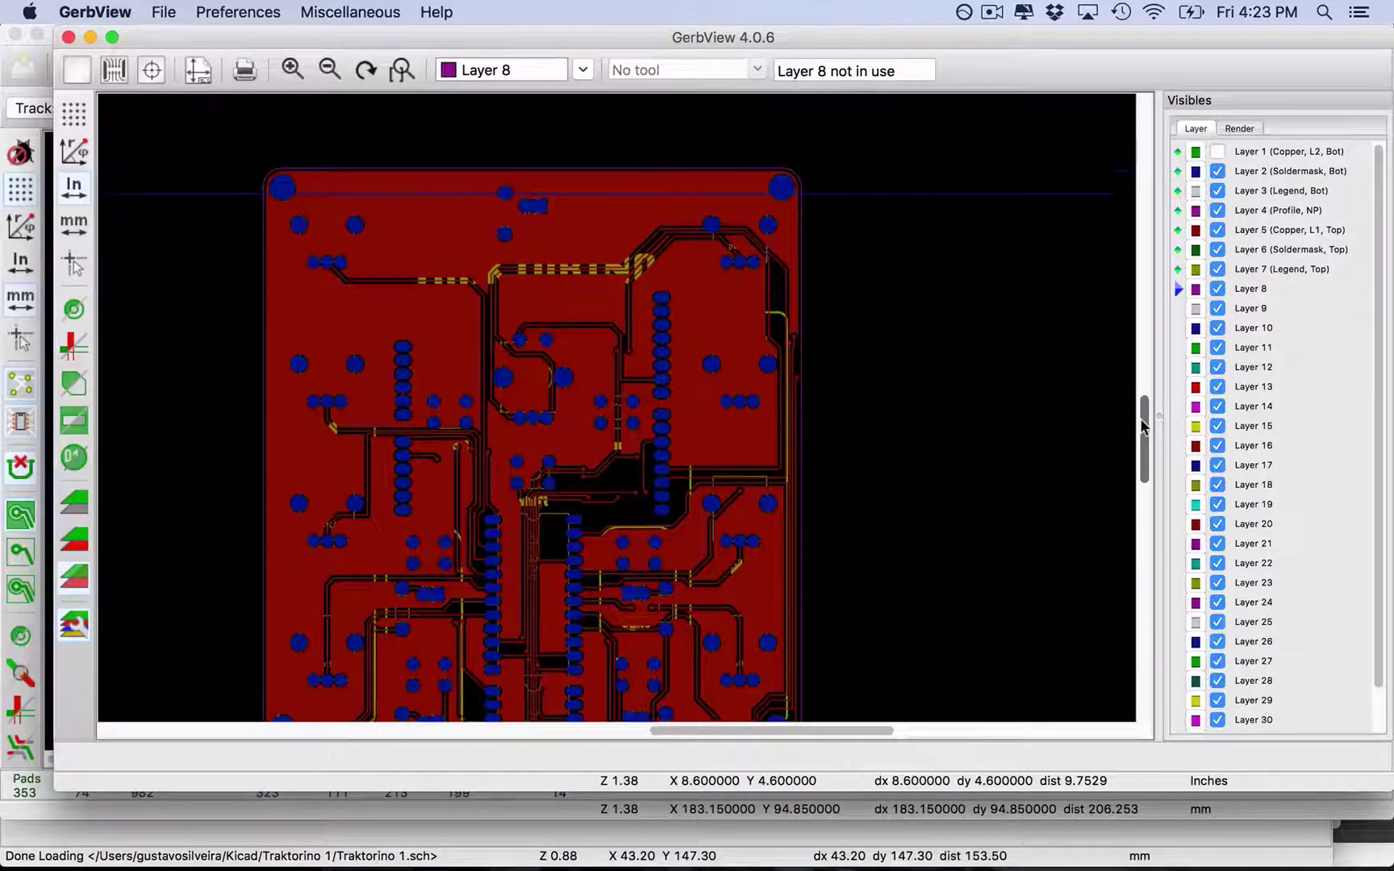
{"action": "left_click", "coordinate": [1218, 171]}
{"action": "left_click", "coordinate": [1217, 190]}
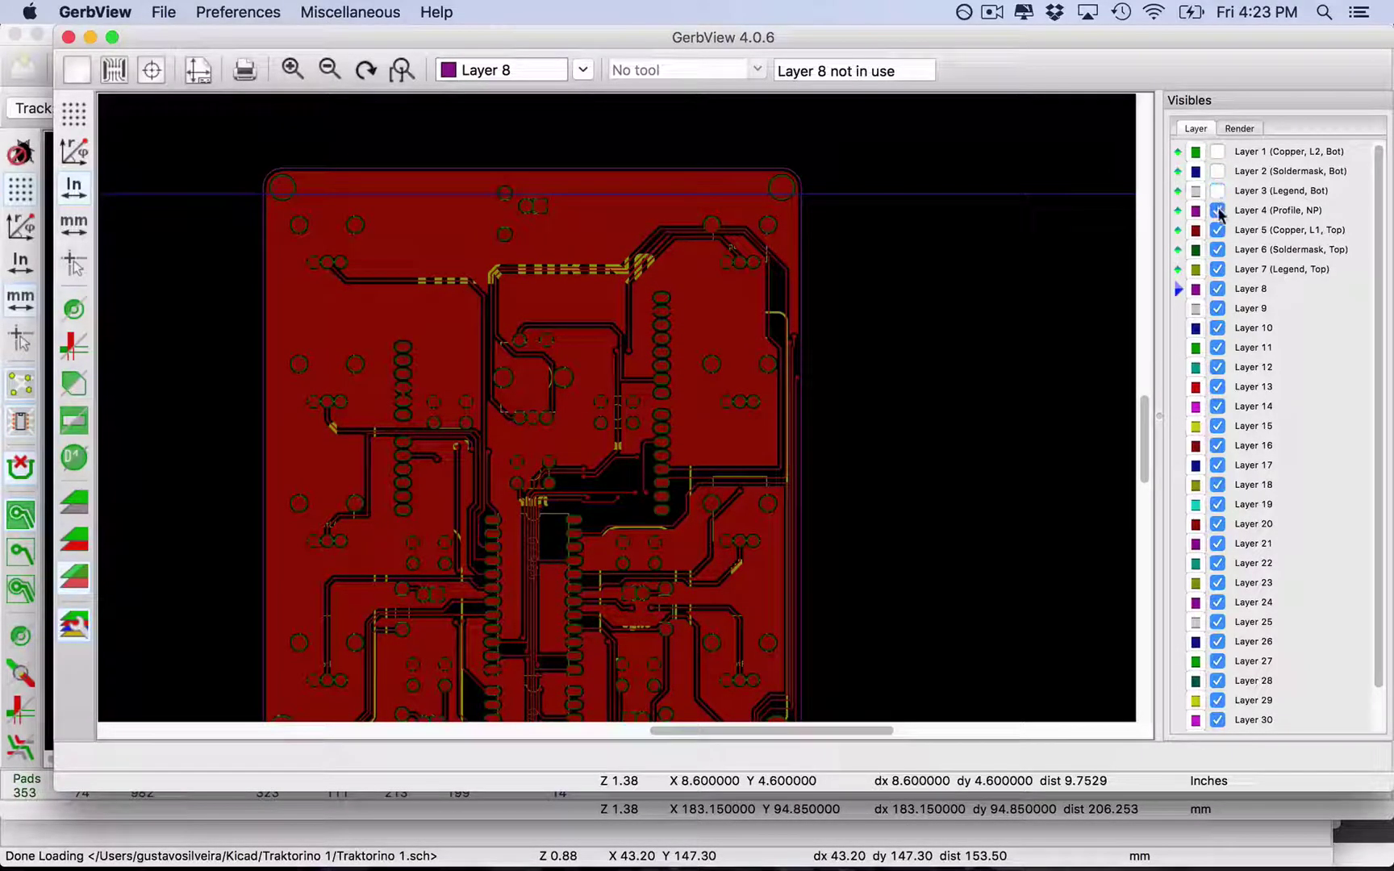
{"action": "left_click", "coordinate": [1218, 210]}
{"action": "left_click", "coordinate": [1217, 230]}
Hide the top soldermask and legend layers to isolate bottom copper, then turn on the profile outline.
{"action": "left_click", "coordinate": [1218, 250]}
{"action": "left_click", "coordinate": [1218, 268]}
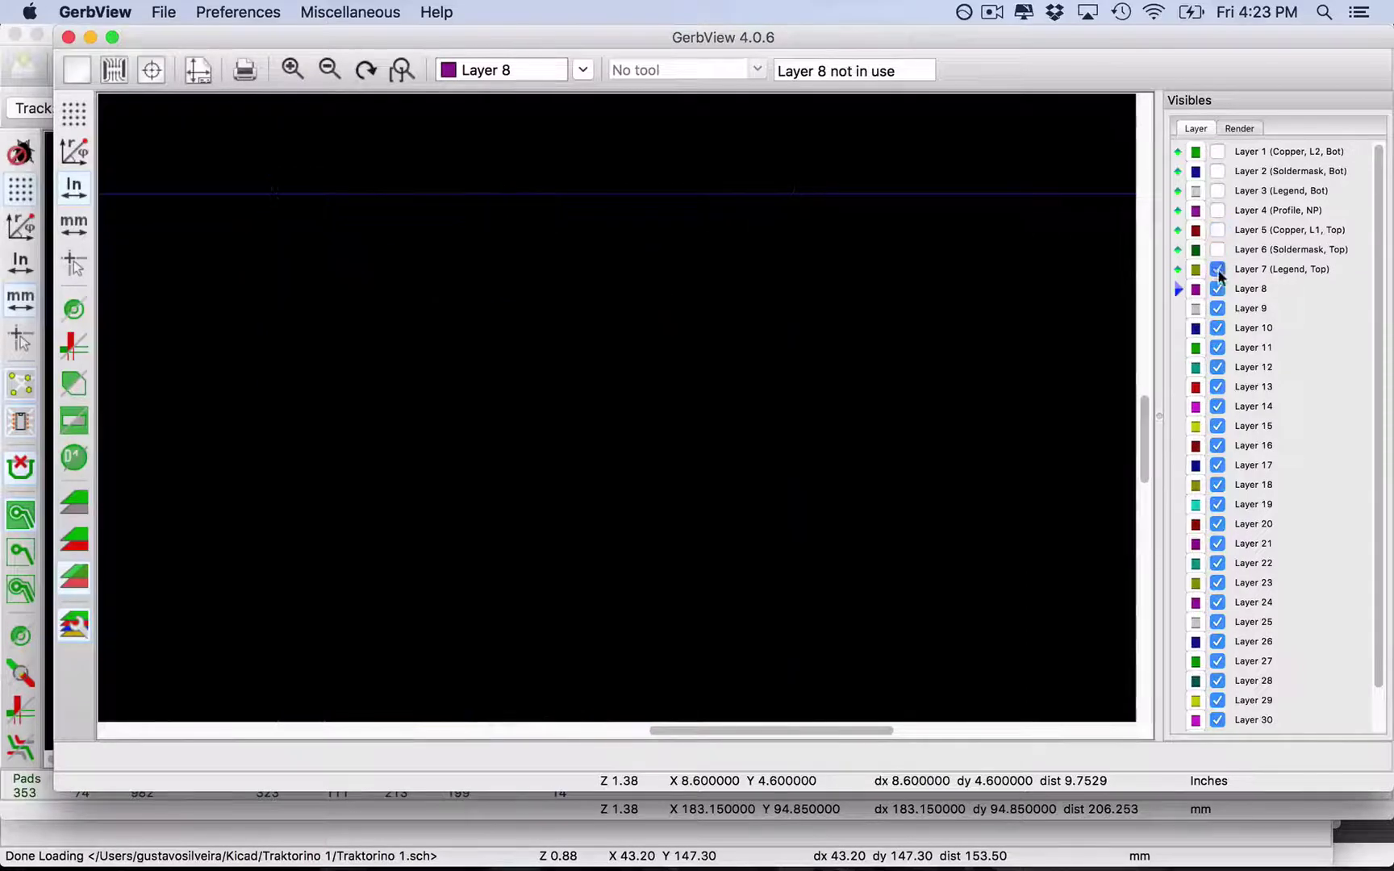
{"action": "left_click", "coordinate": [1217, 269]}
{"action": "left_click", "coordinate": [1218, 151]}
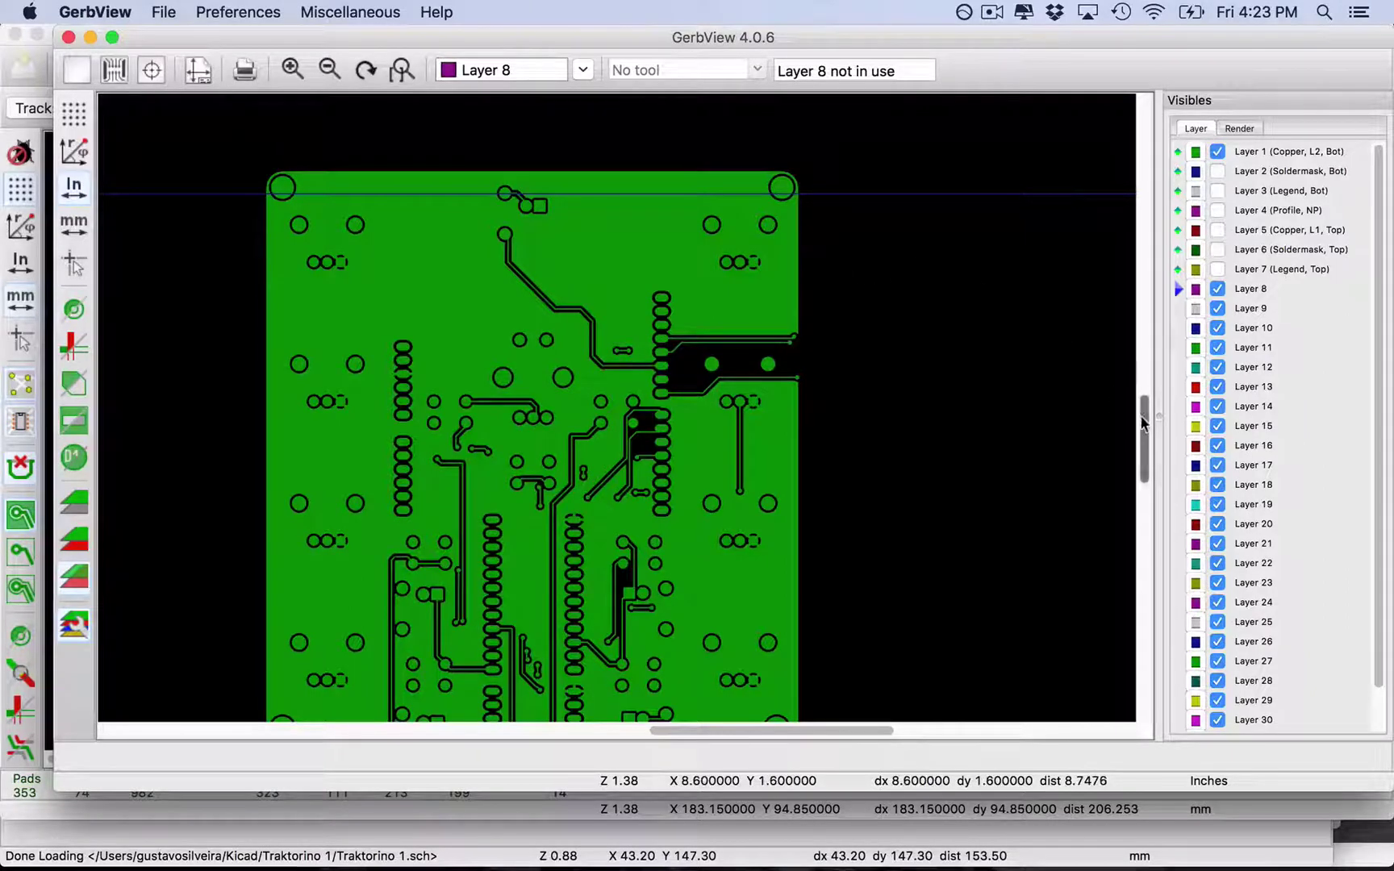
{"action": "mouse_move", "coordinate": [1142, 421]}
{"action": "left_mouse_down"}
{"action": "mouse_move", "coordinate": [1147, 536]}
{"action": "mouse_move", "coordinate": [1145, 391]}
{"action": "left_mouse_up"}
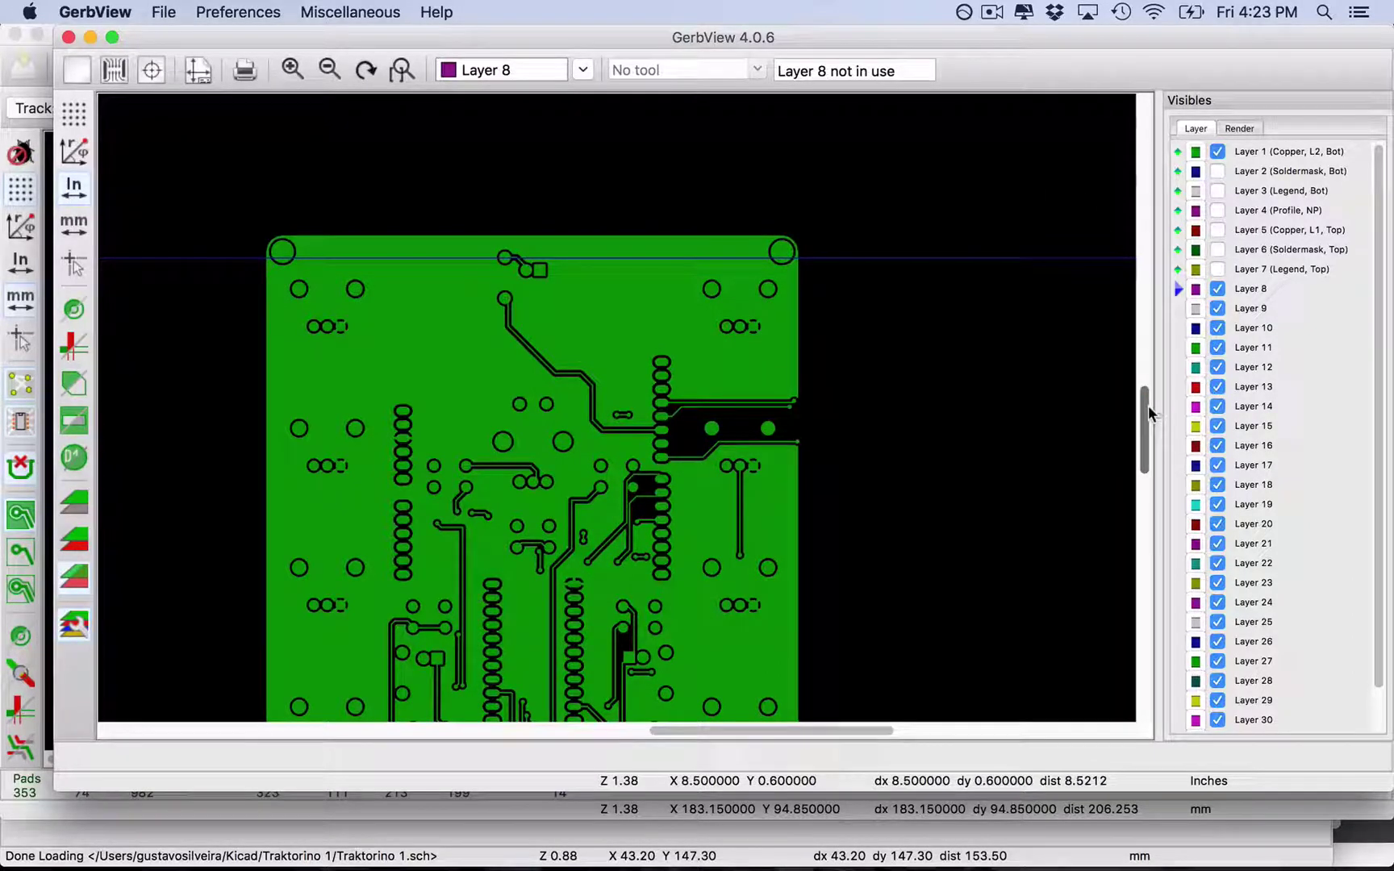
{"action": "left_click", "coordinate": [1216, 209]}
View the board outline, bottom copper, bottom soldermask and bottom legend layers one at a time.
{"action": "left_click", "coordinate": [1216, 152]}
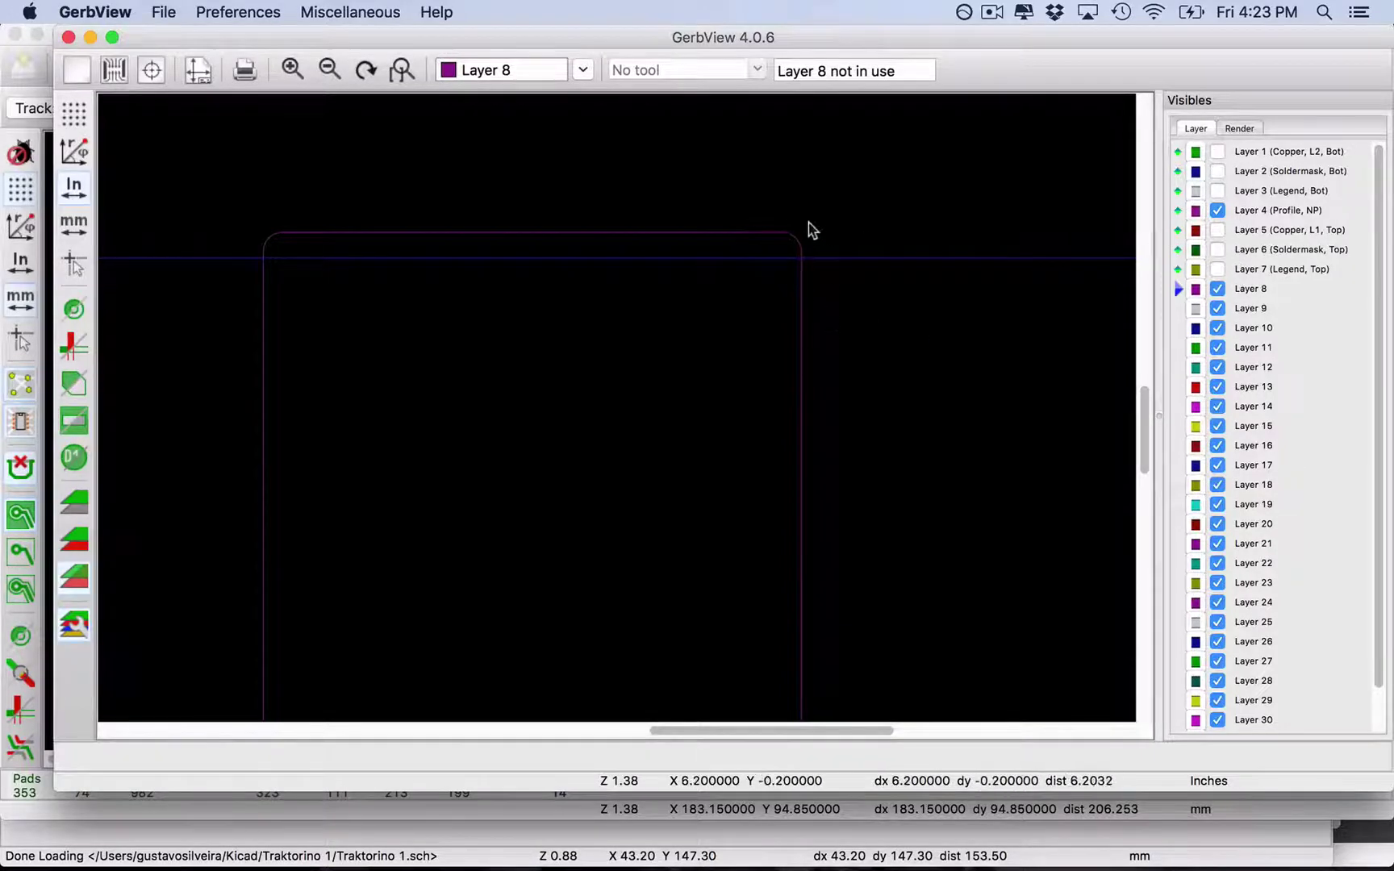
{"action": "left_click", "coordinate": [1216, 210]}
{"action": "left_click", "coordinate": [1217, 152]}
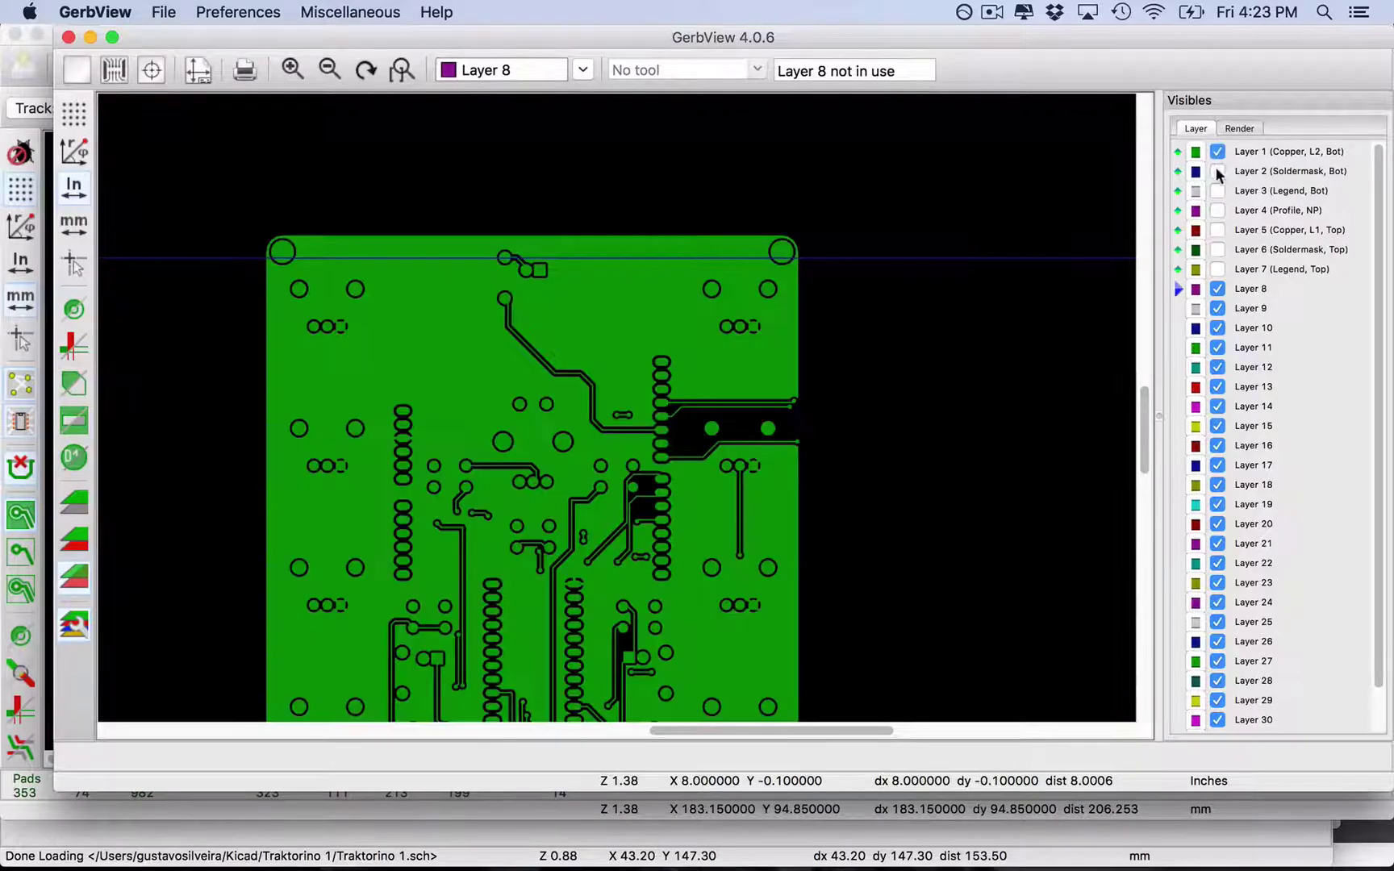
{"action": "left_click", "coordinate": [1217, 171]}
{"action": "left_click", "coordinate": [1217, 153]}
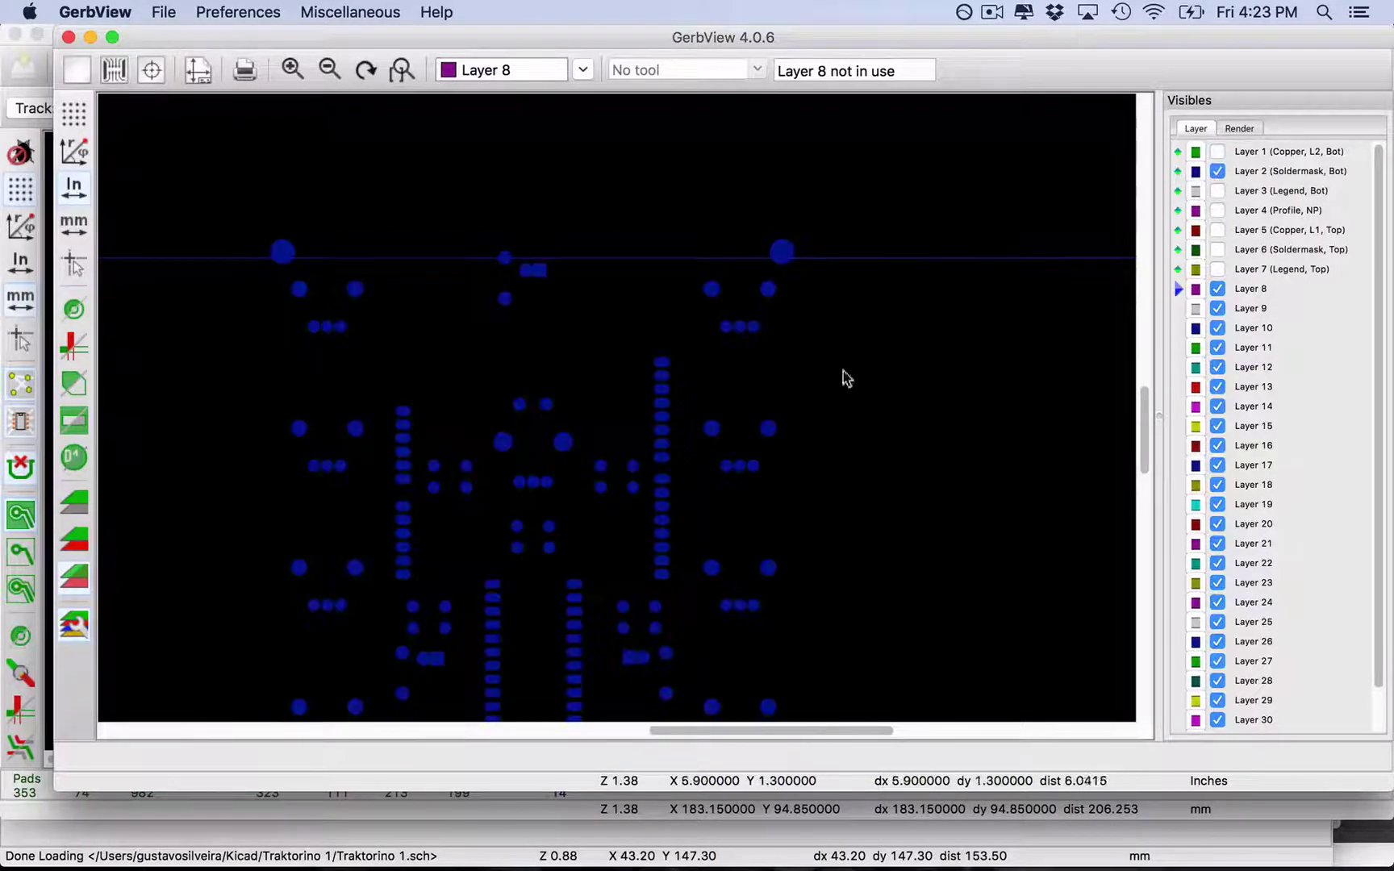
{"action": "left_click", "coordinate": [1214, 189]}
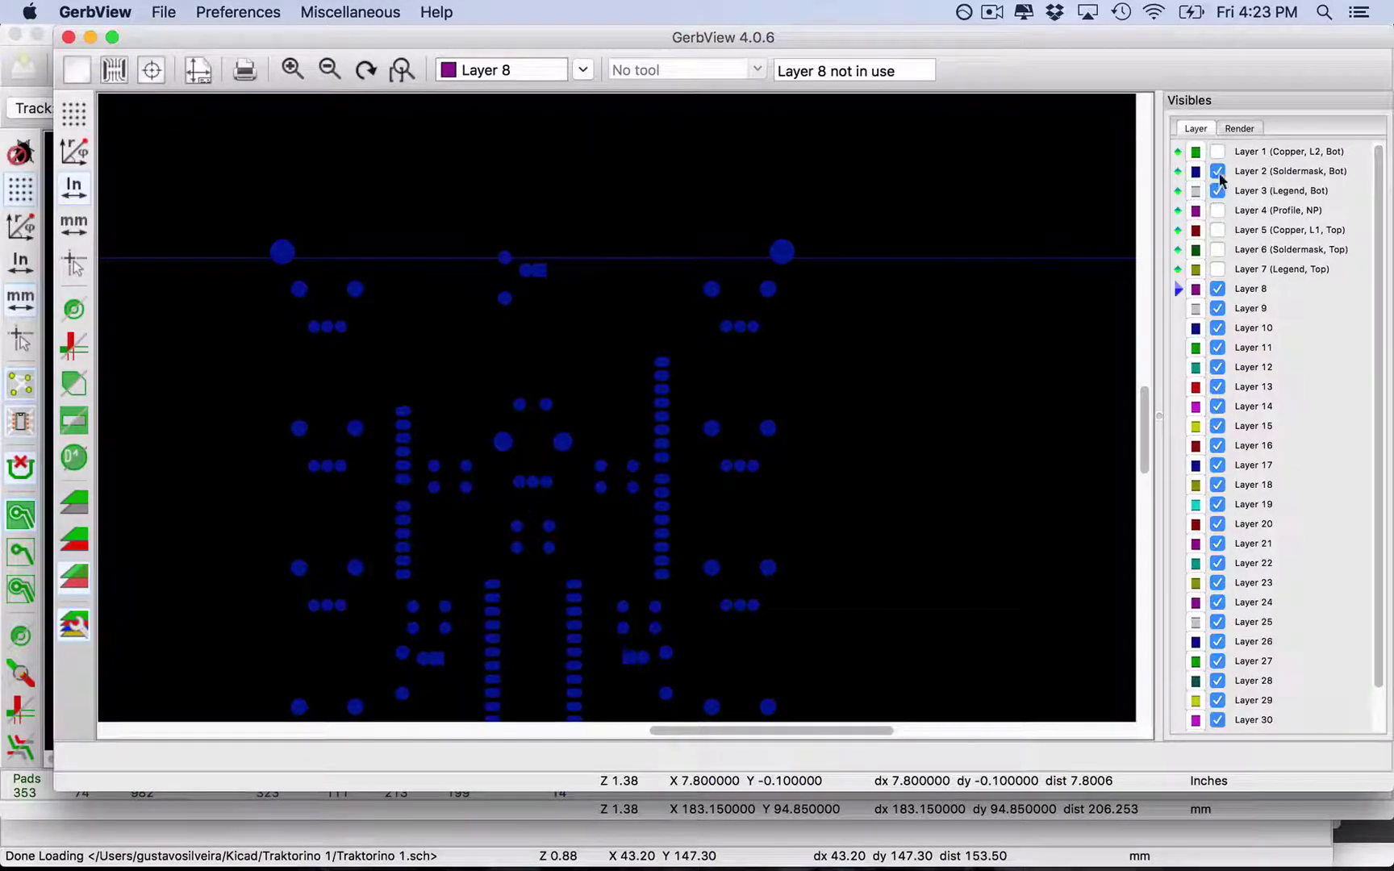
{"action": "left_click", "coordinate": [1218, 190]}
Show the top copper, top soldermask and top legend layers, and hide bottom soldermask.
{"action": "left_click", "coordinate": [1217, 230]}
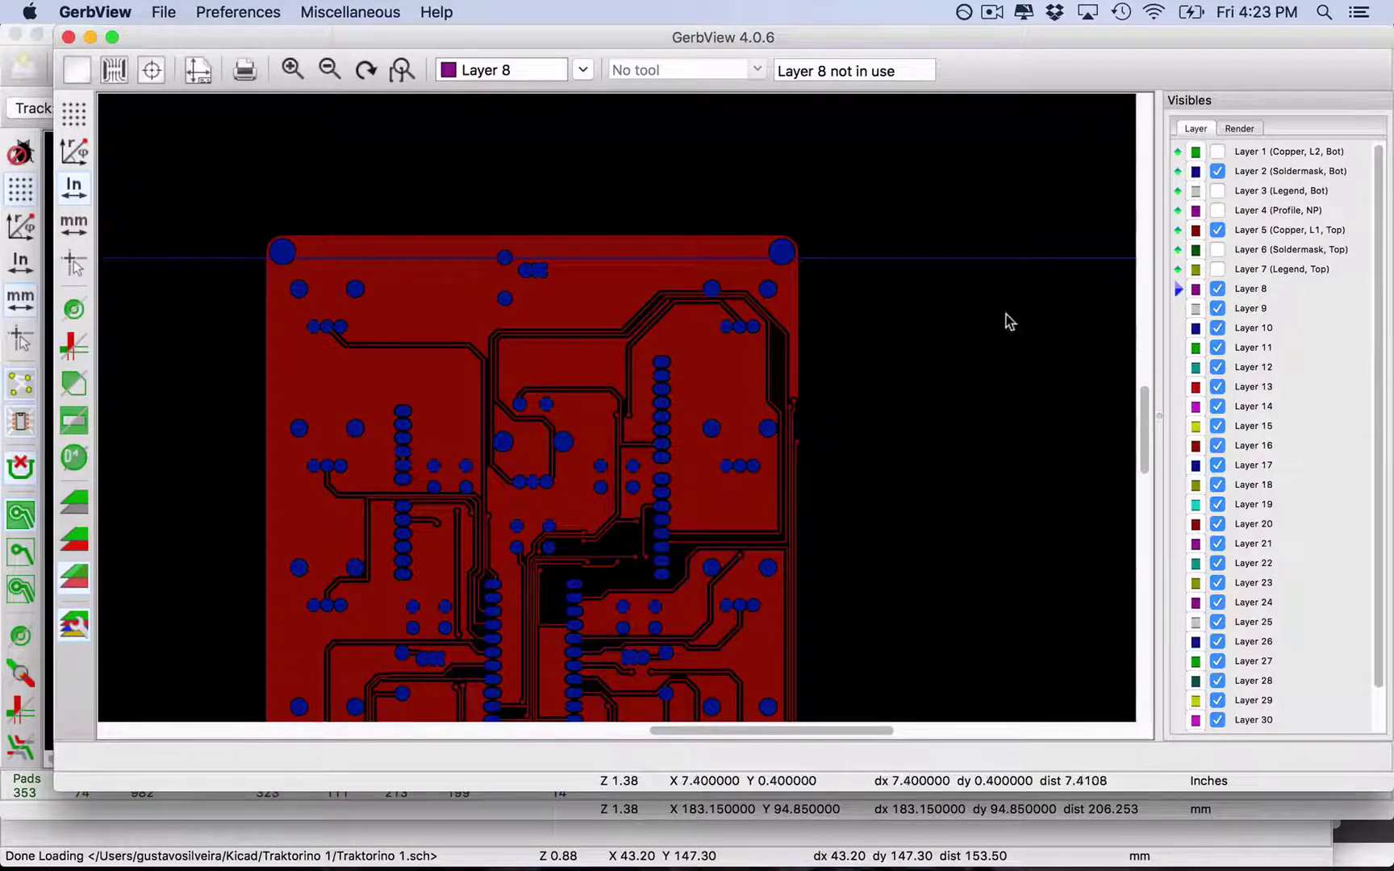
{"action": "left_click", "coordinate": [1217, 249]}
{"action": "left_click", "coordinate": [1216, 269]}
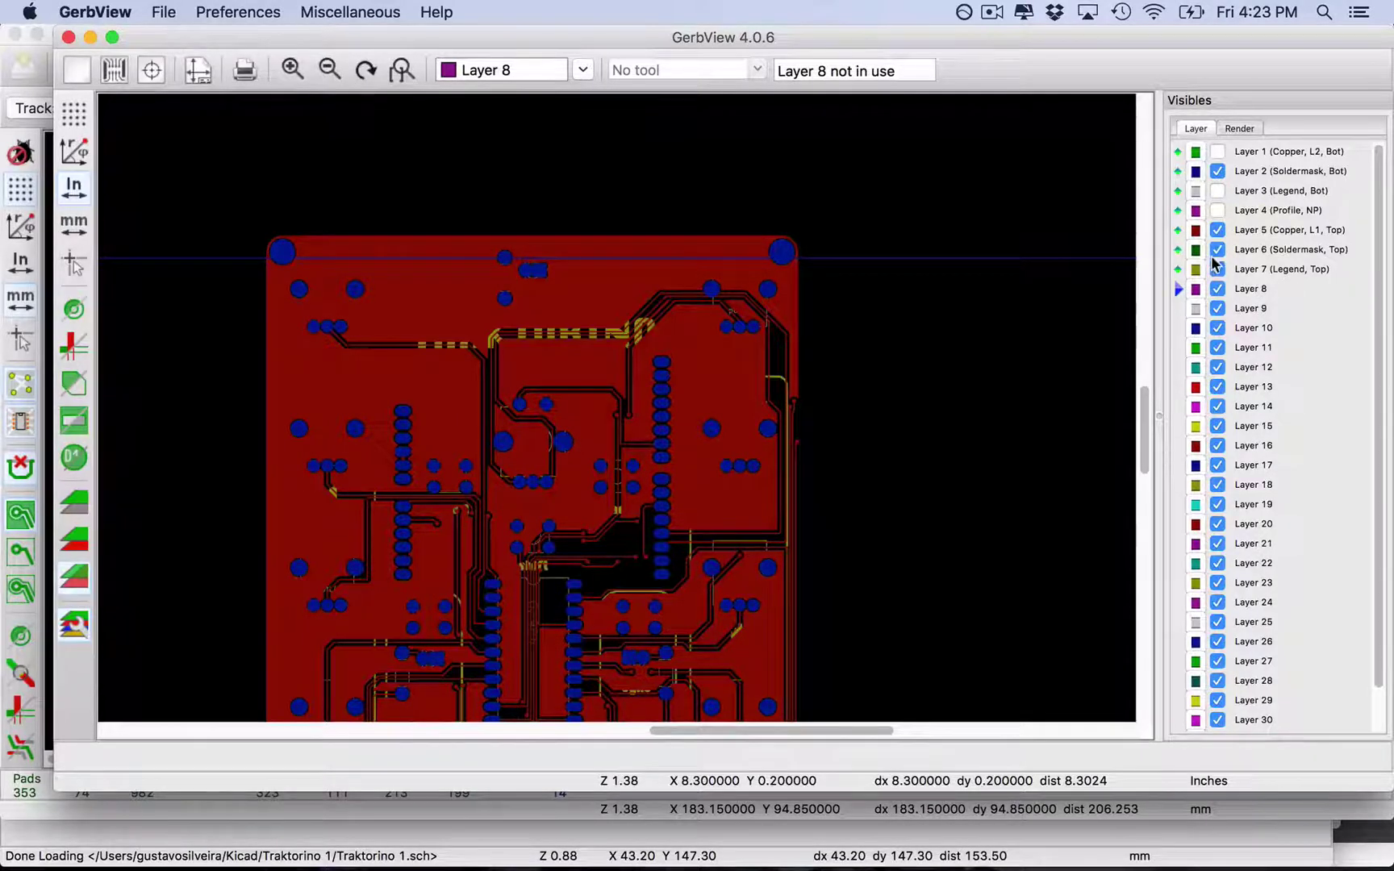
{"action": "left_click", "coordinate": [1217, 172]}
Hide top copper and top soldermask, then scroll along the TRAKTORINO legend labels.
{"action": "left_click", "coordinate": [1218, 231]}
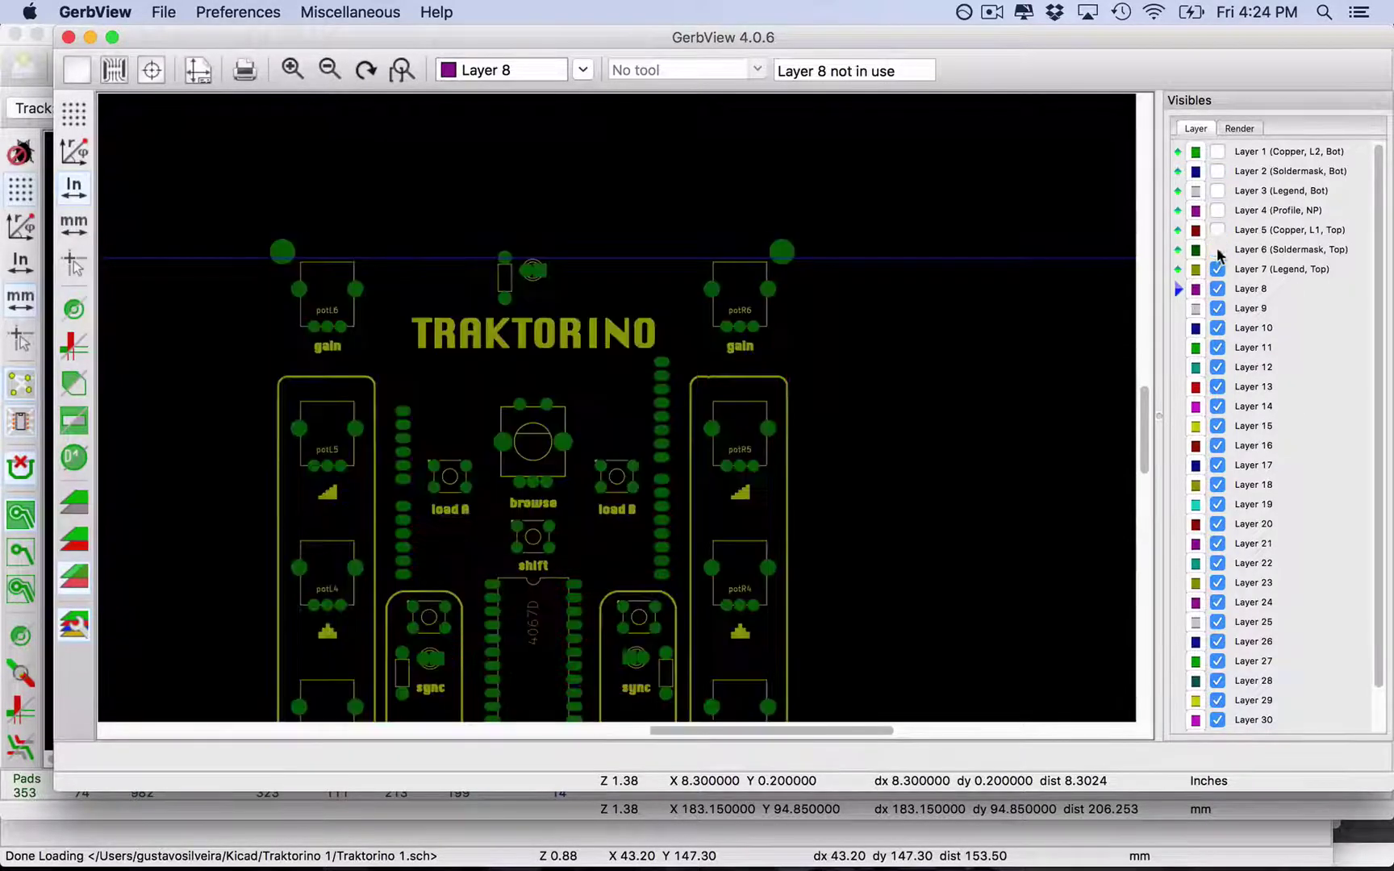
{"action": "left_click", "coordinate": [1218, 250]}
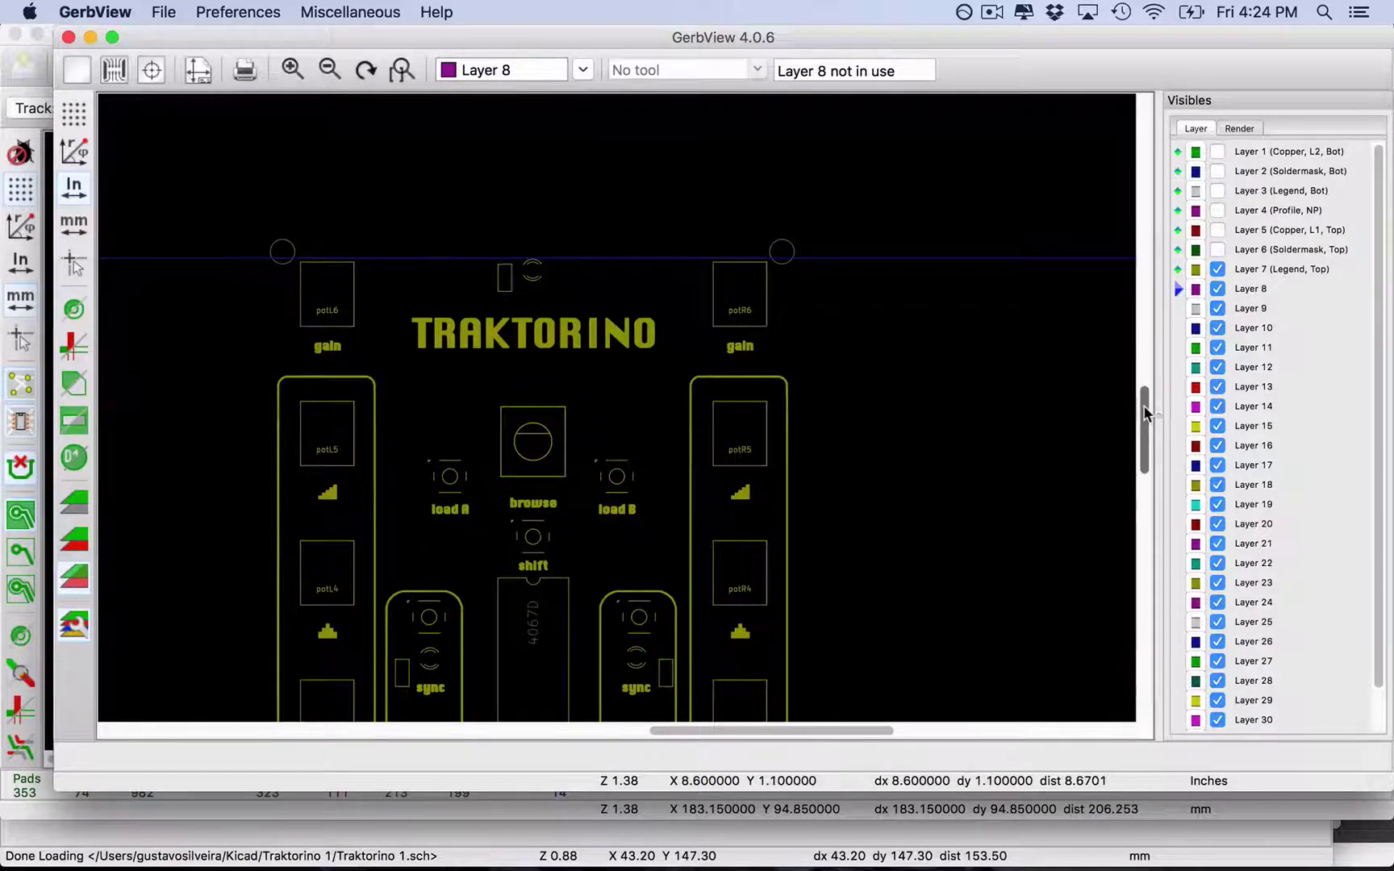
{"action": "left_click_drag", "start_coordinate": [1143, 420], "coordinate": [1140, 520]}
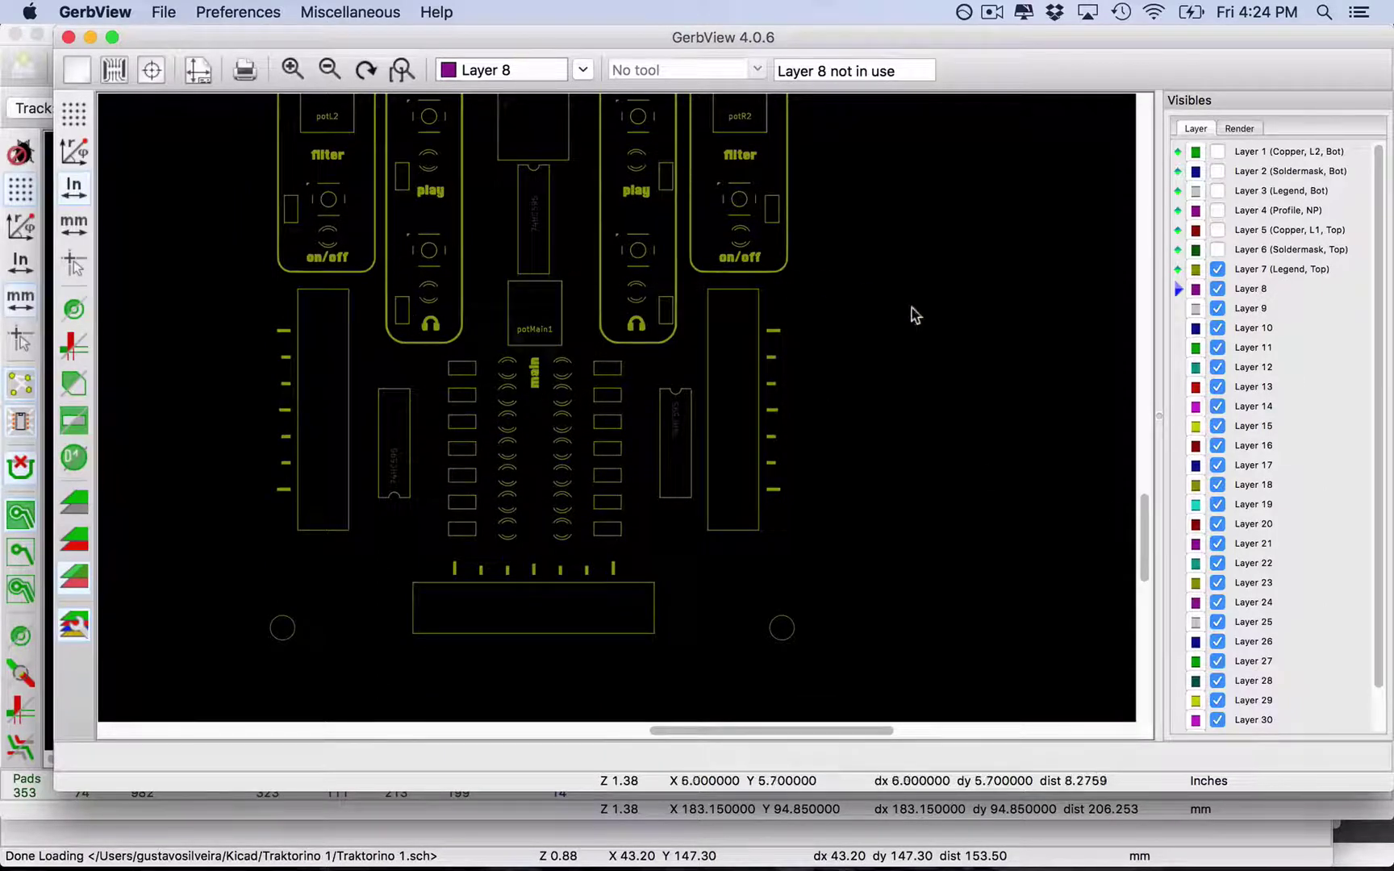
{"action": "left_click_drag", "start_coordinate": [1143, 522], "coordinate": [1145, 450]}
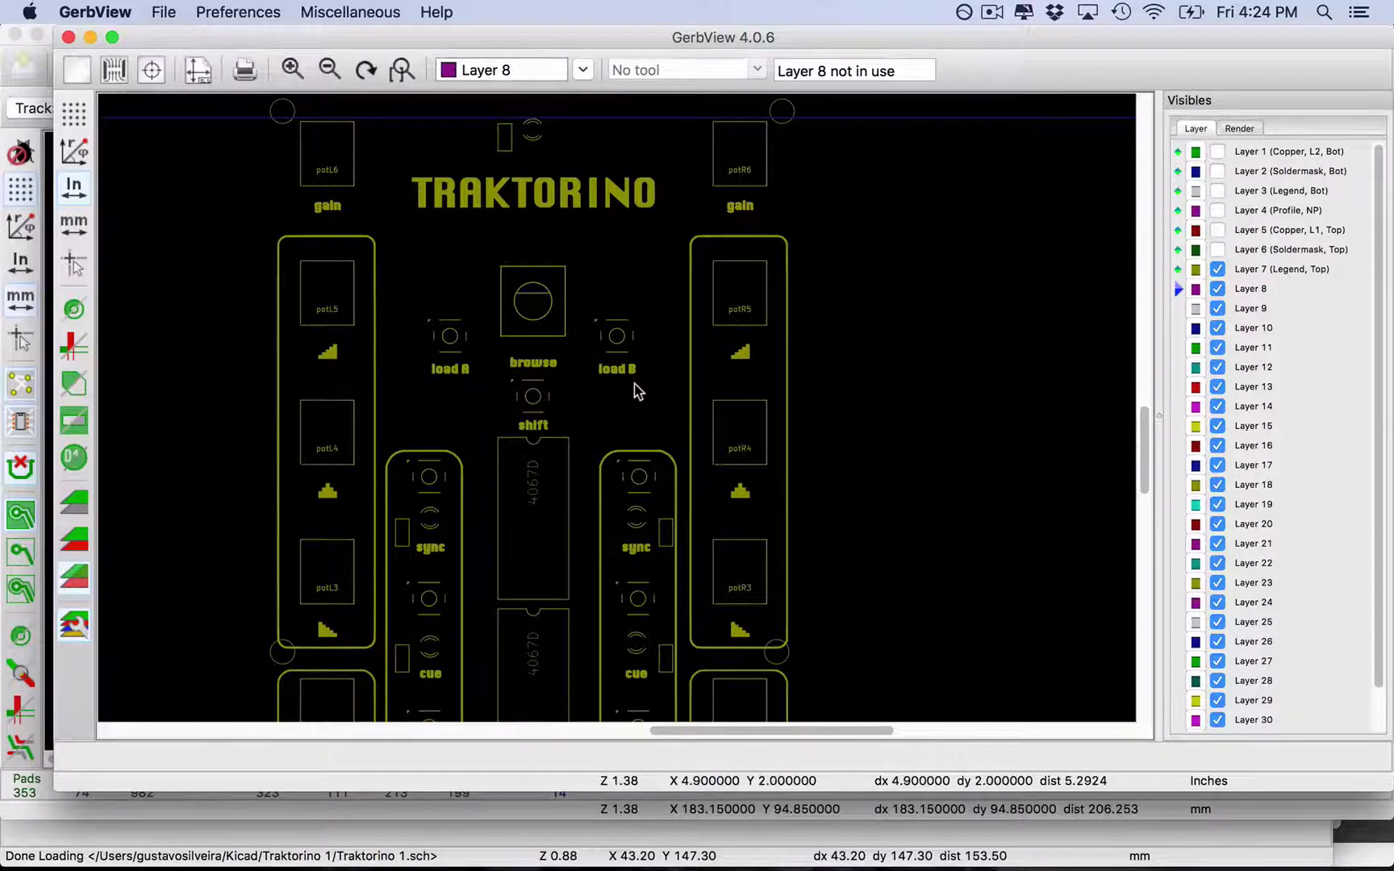
Re-enable top soldermask, top copper, profile and bottom soldermask layers, then glance at the board photo in Preview.
{"action": "left_click", "coordinate": [1217, 249]}
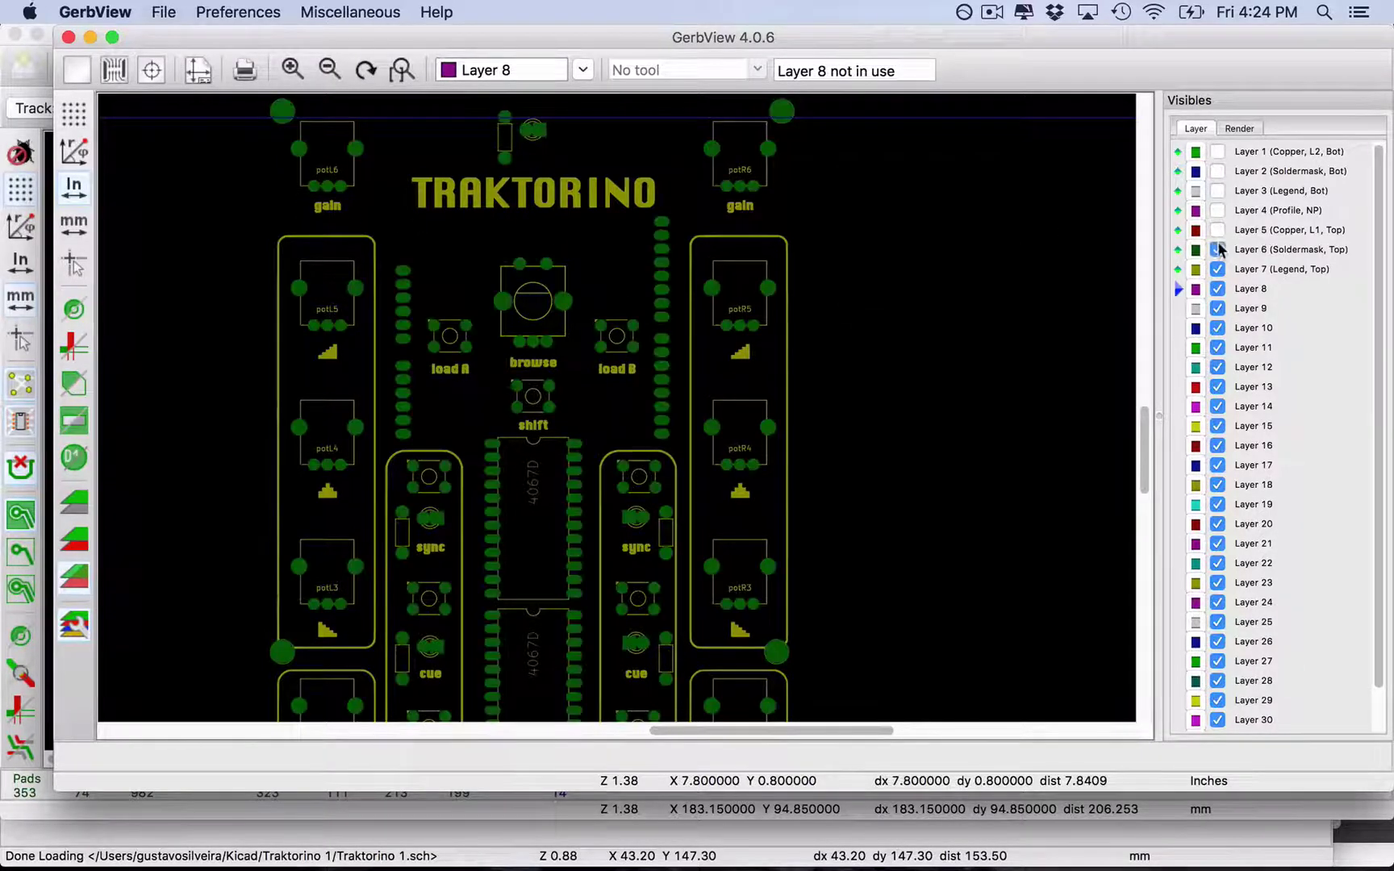
{"action": "left_click", "coordinate": [1217, 230]}
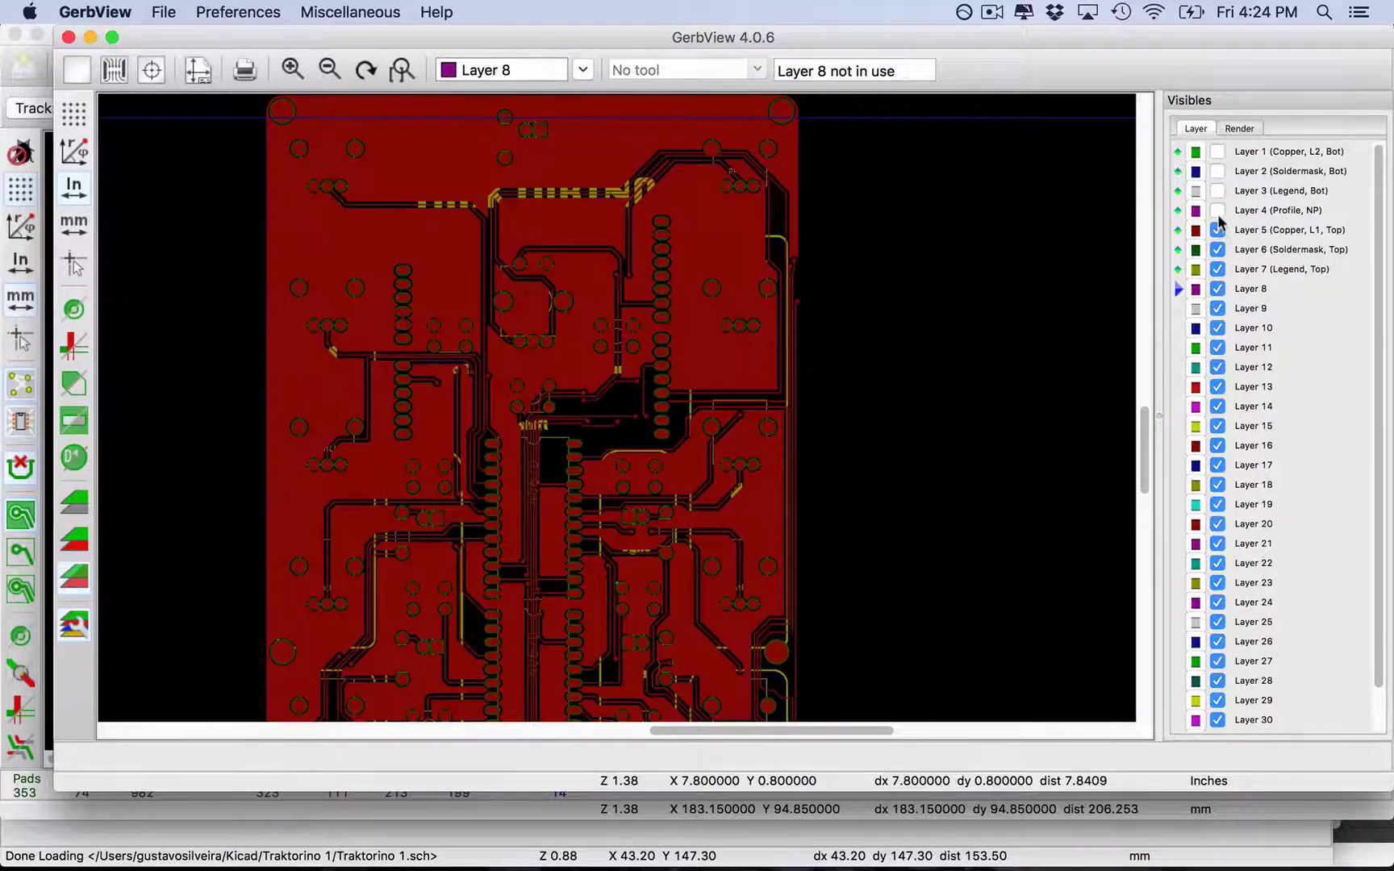
{"action": "left_click", "coordinate": [1217, 211]}
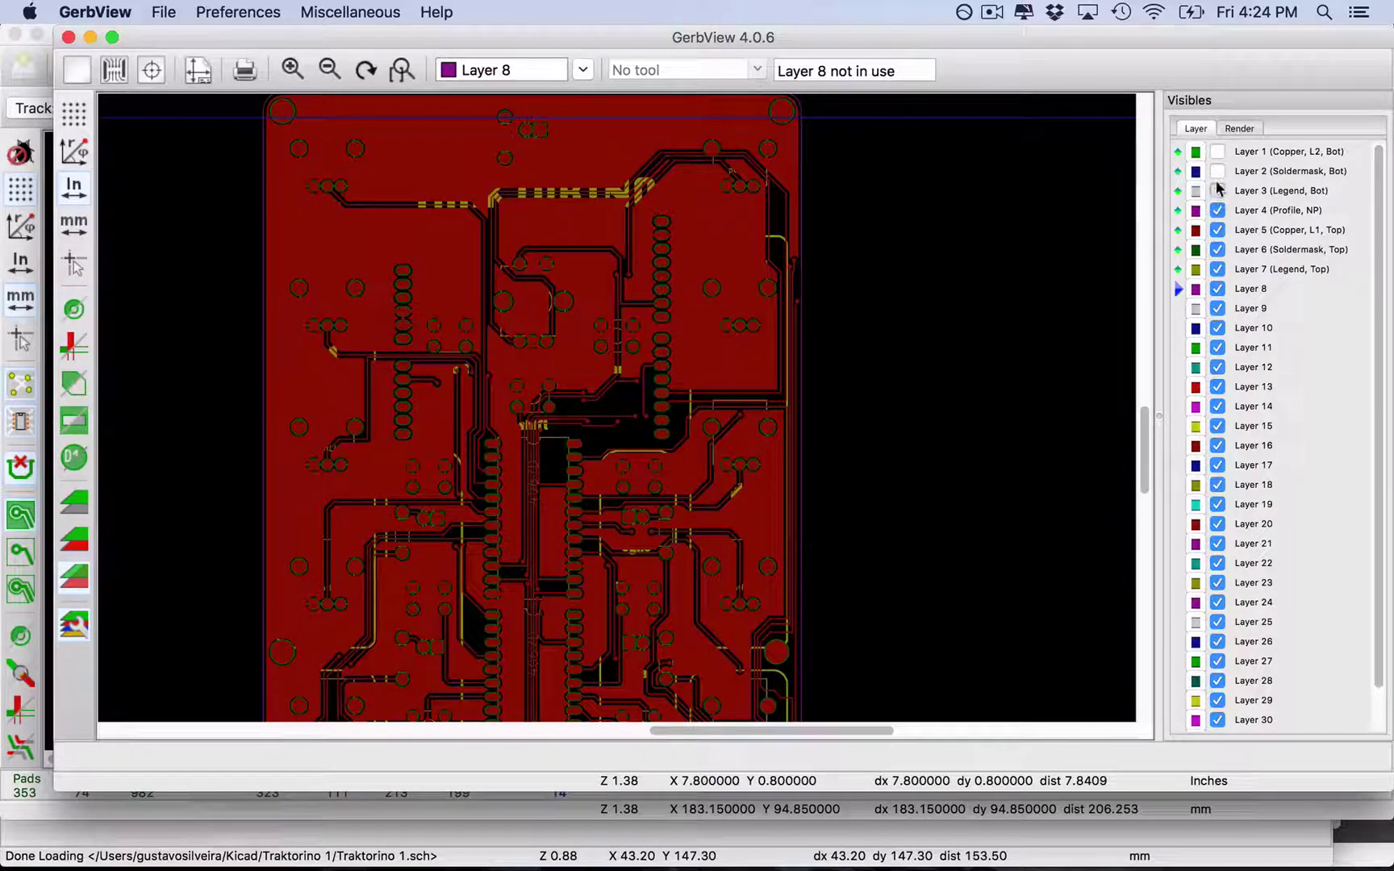
{"action": "left_click", "coordinate": [1217, 171]}
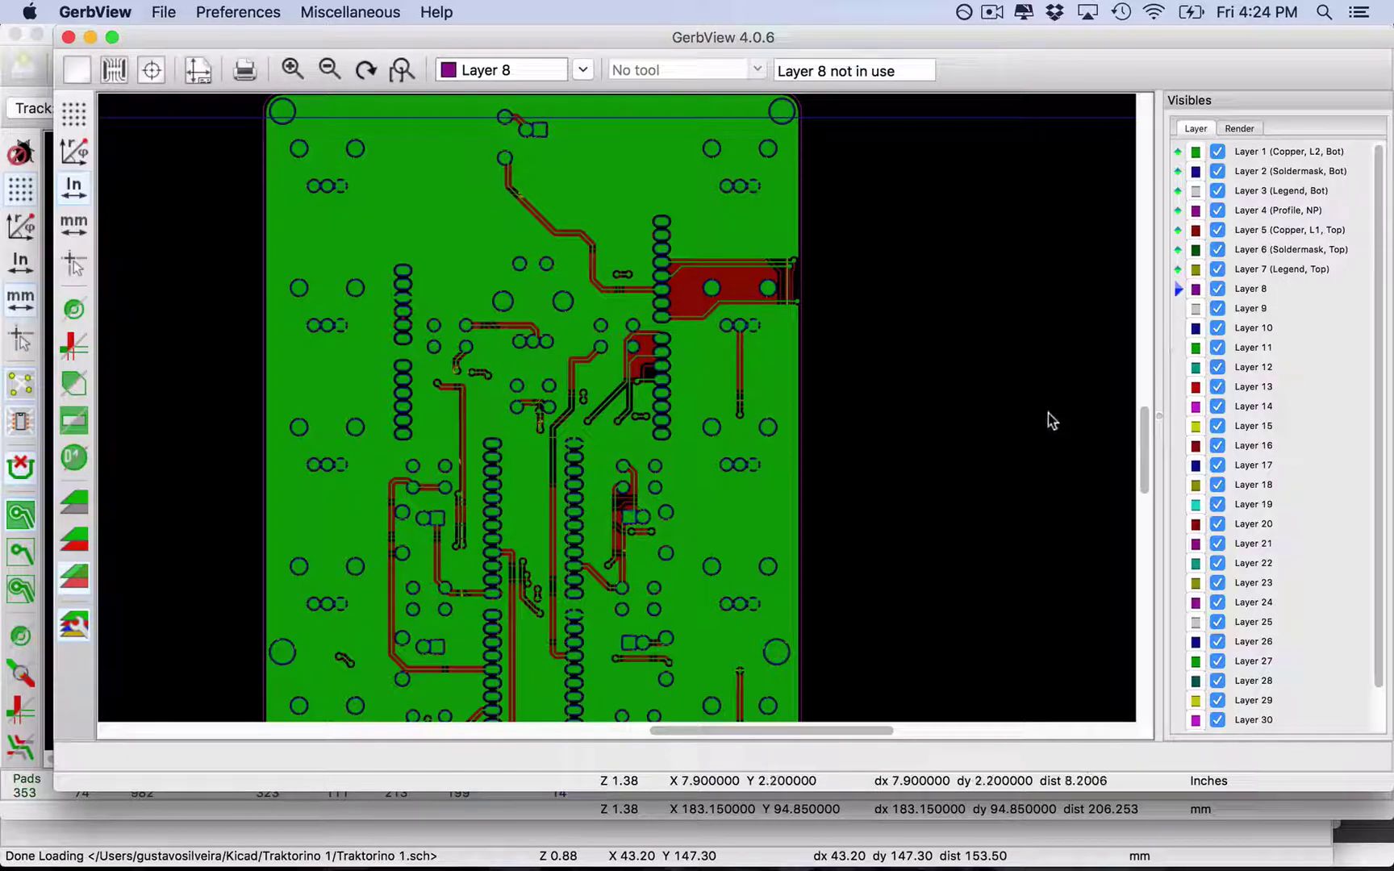
{"action": "key", "text": "super+Tab"}
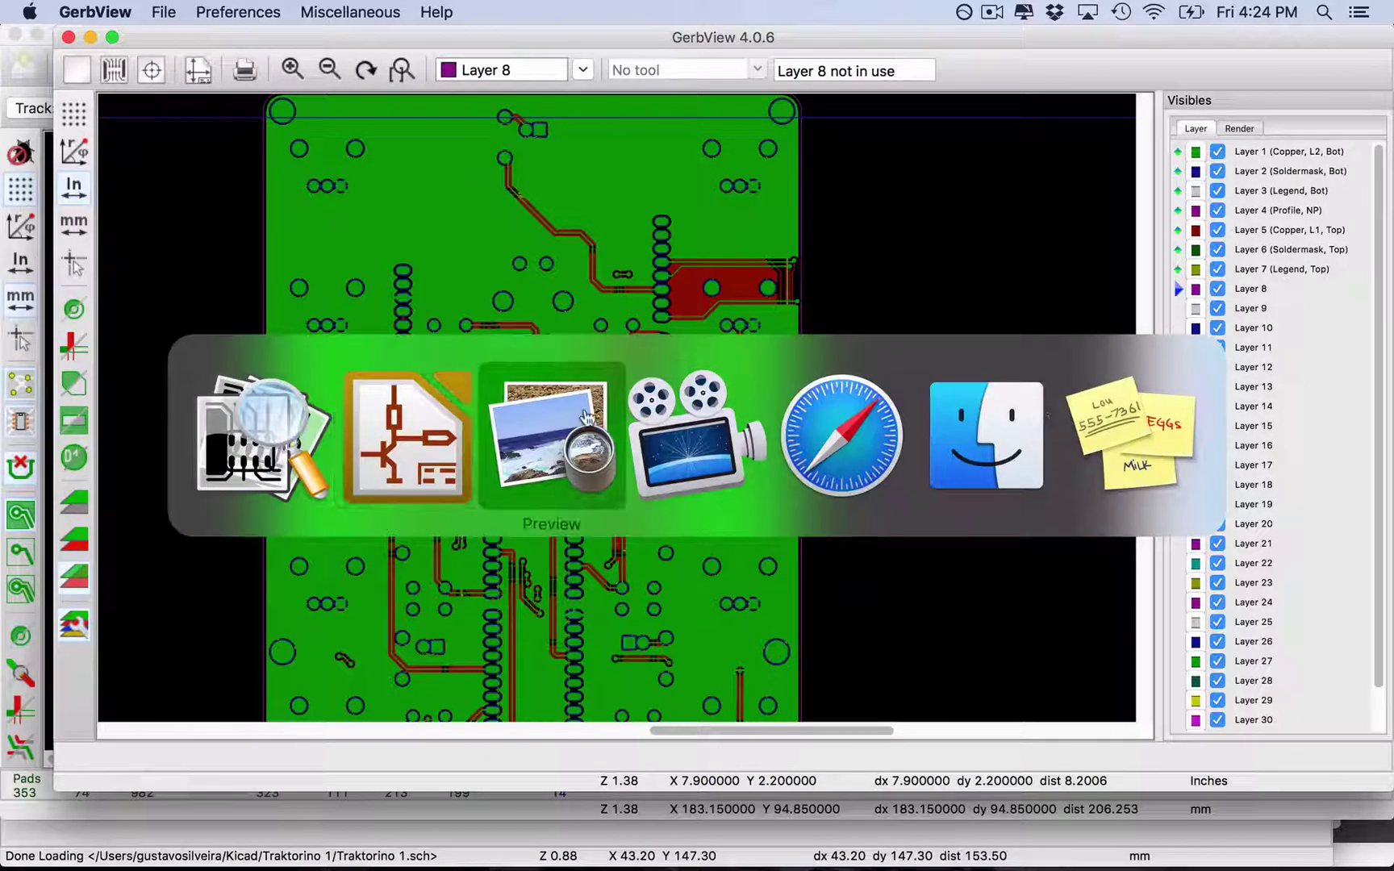
{"action": "left_click", "coordinate": [617, 410]}
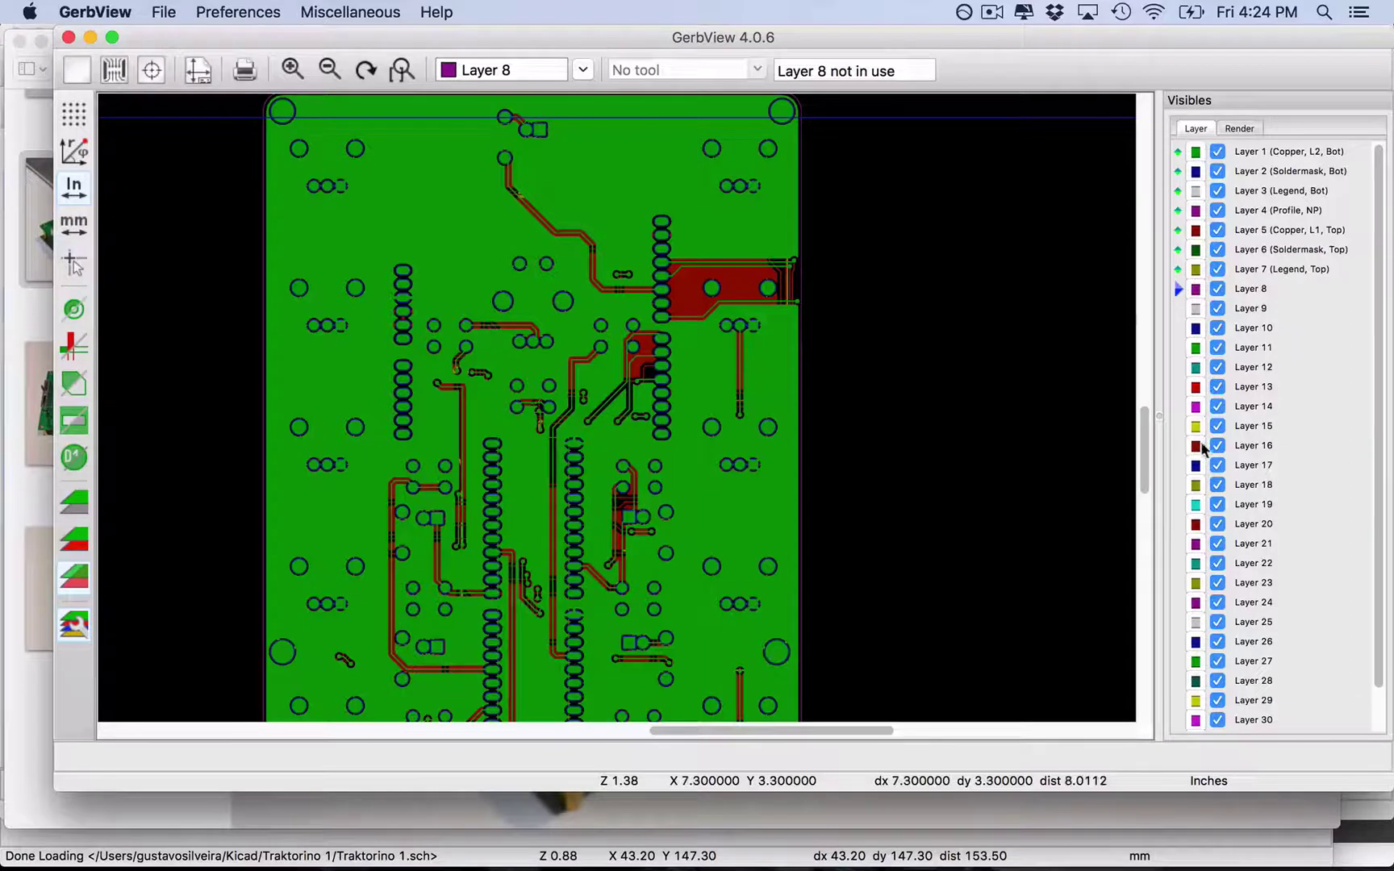
{"action": "mouse_move", "coordinate": [1144, 443]}
{"action": "left_mouse_down"}
{"action": "mouse_move", "coordinate": [1143, 539]}
{"action": "mouse_move", "coordinate": [1137, 428]}
{"action": "mouse_move", "coordinate": [1137, 440]}
{"action": "left_mouse_up"}
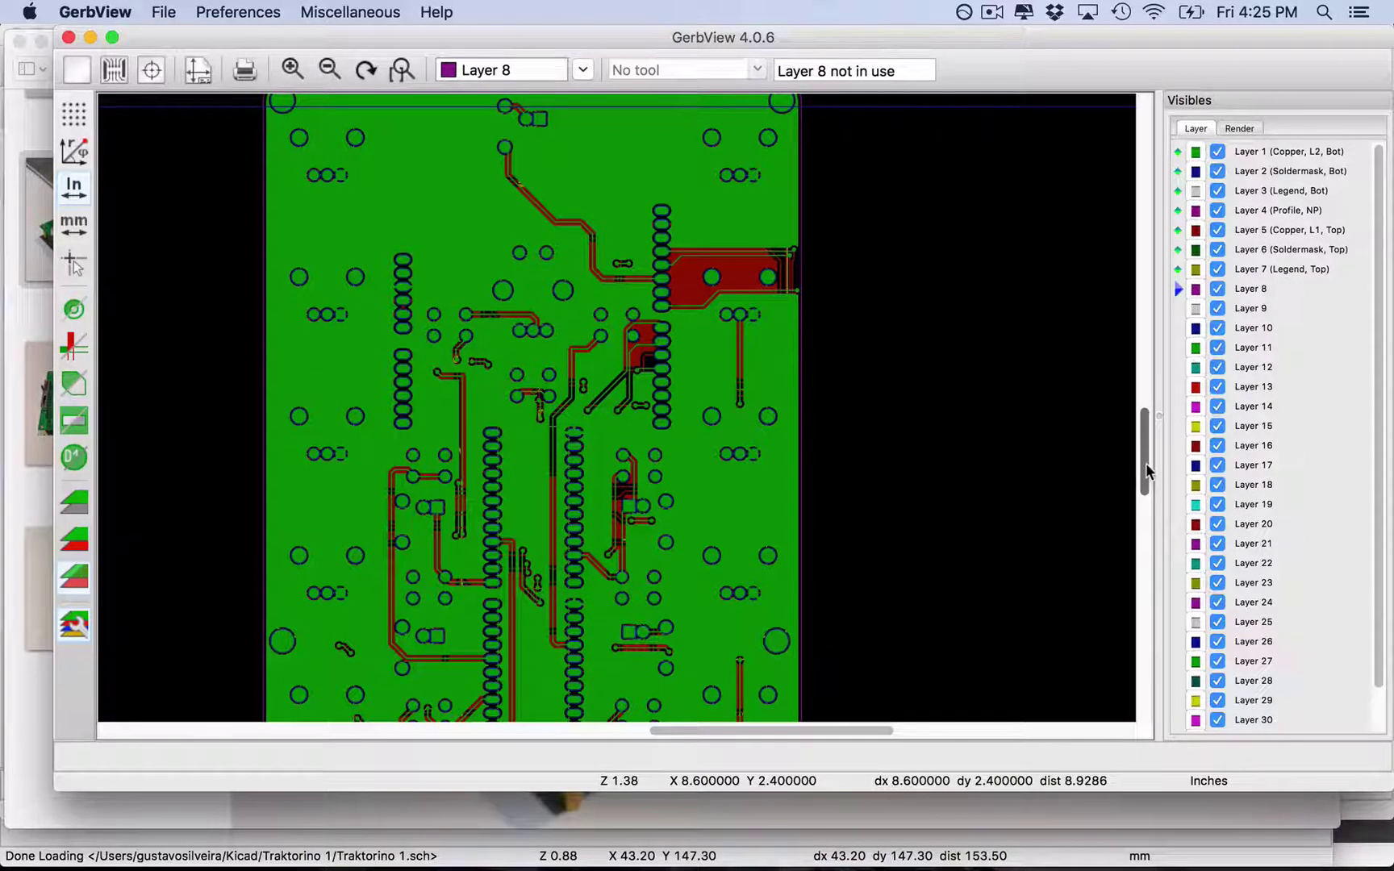
{"action": "scroll", "coordinate": [1146, 473], "scroll_direction": "up", "scroll_amount": 5}
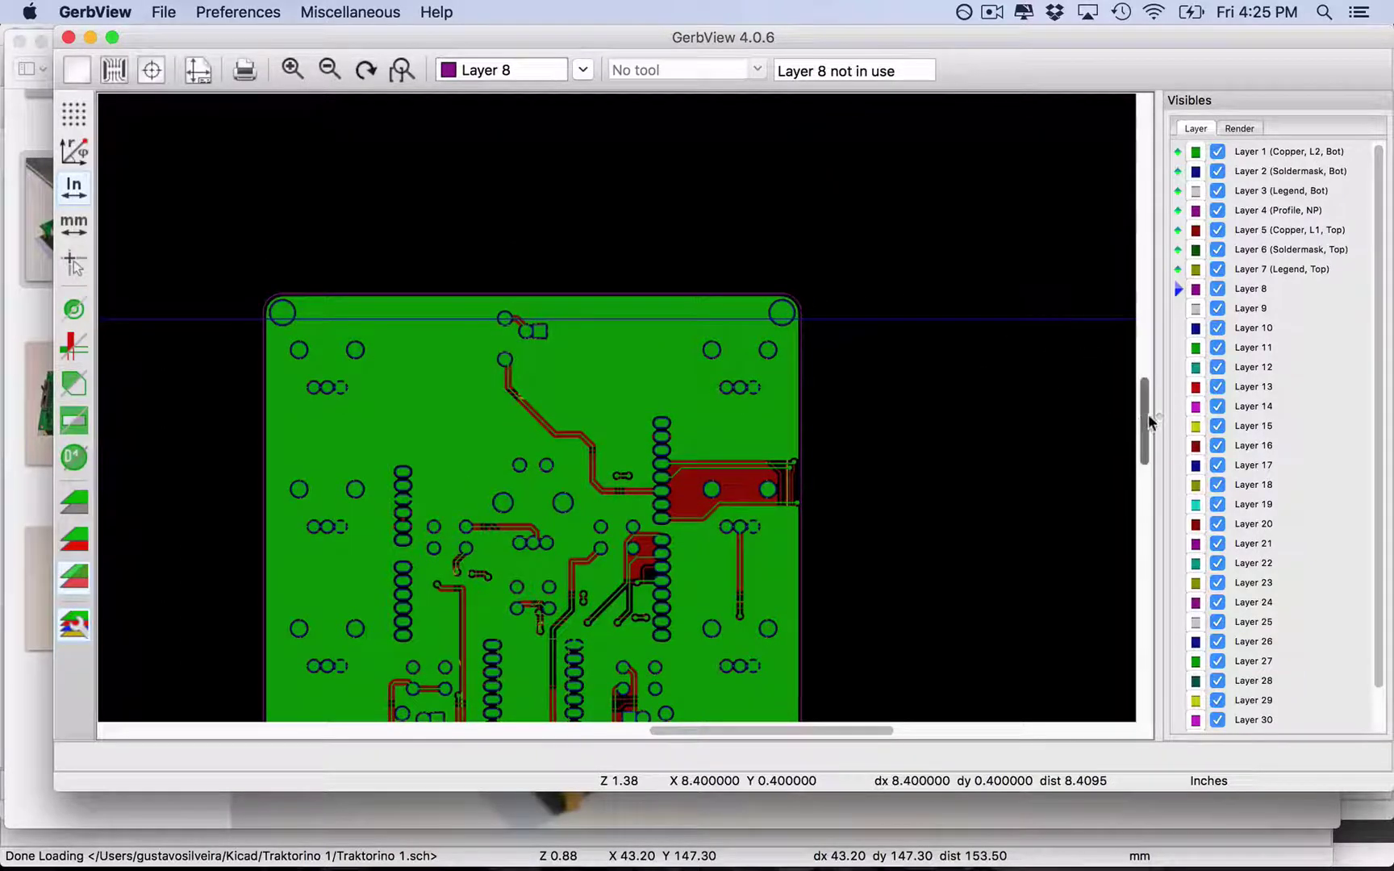
{"action": "scroll", "coordinate": [1148, 420], "scroll_direction": "down", "scroll_amount": 5}
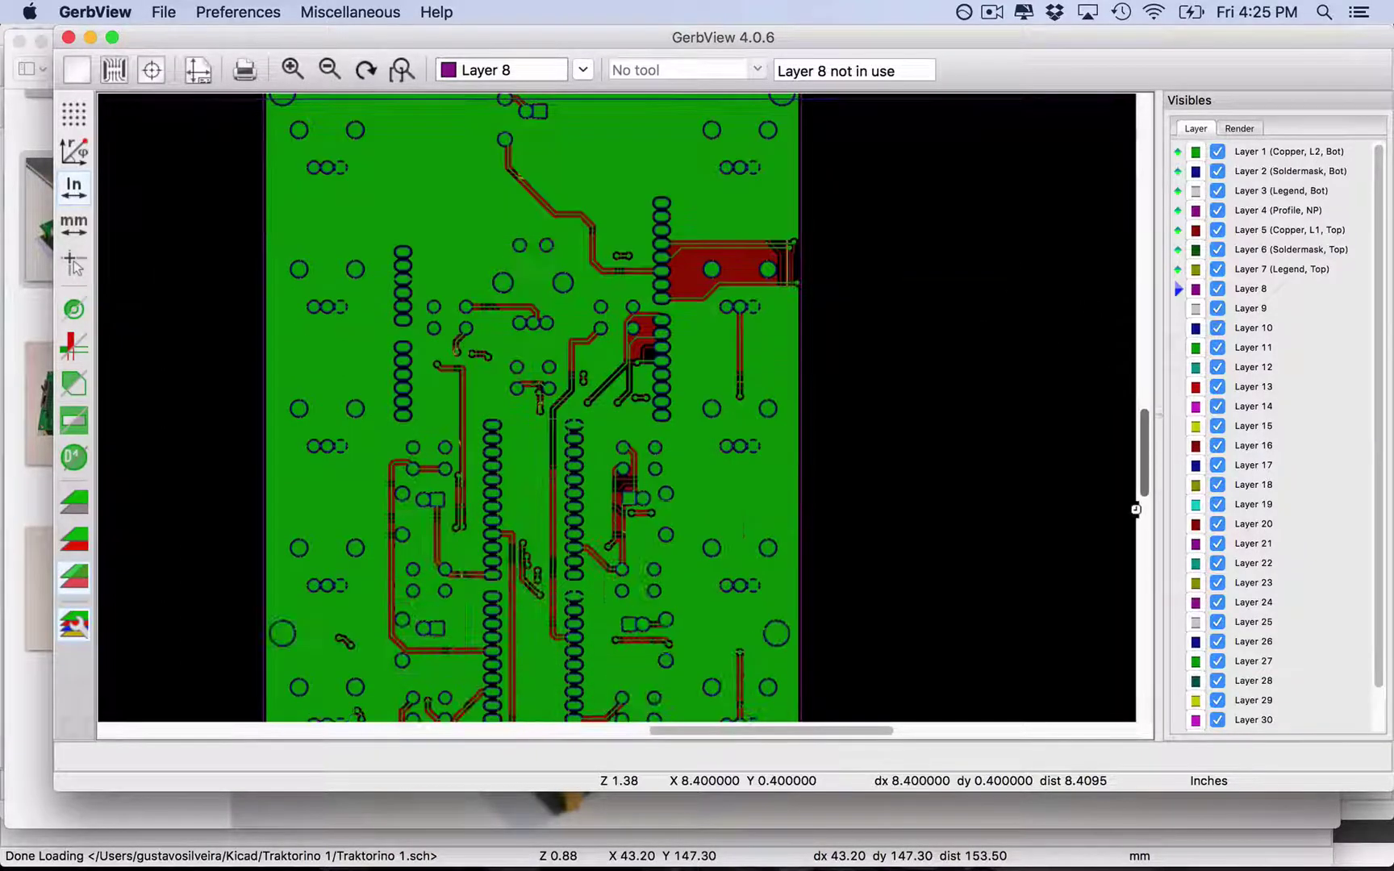
{"action": "scroll", "coordinate": [1136, 510], "scroll_direction": "down", "scroll_amount": 10}
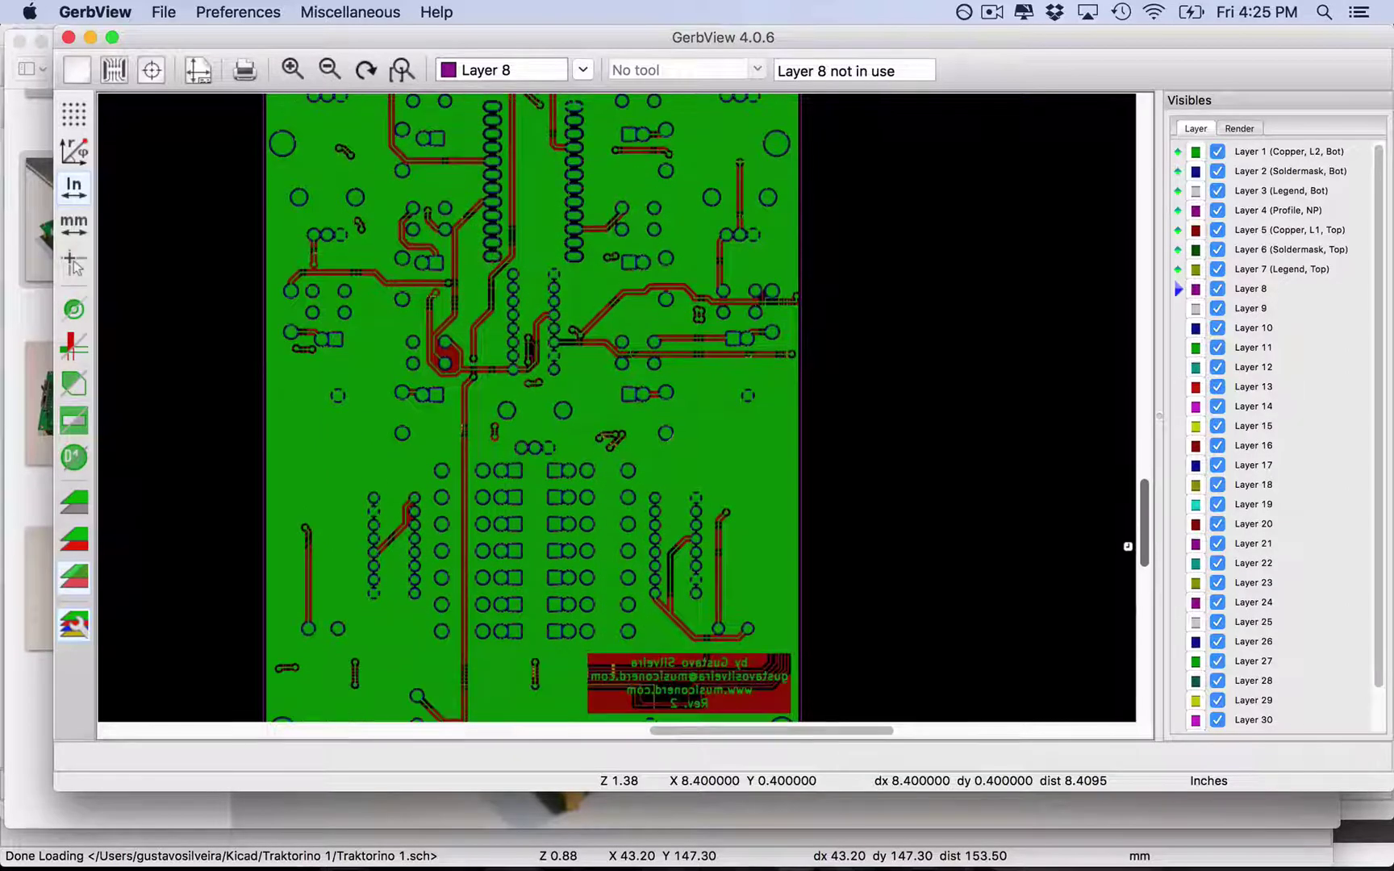
{"action": "scroll", "coordinate": [1127, 548], "scroll_direction": "down", "scroll_amount": 5}
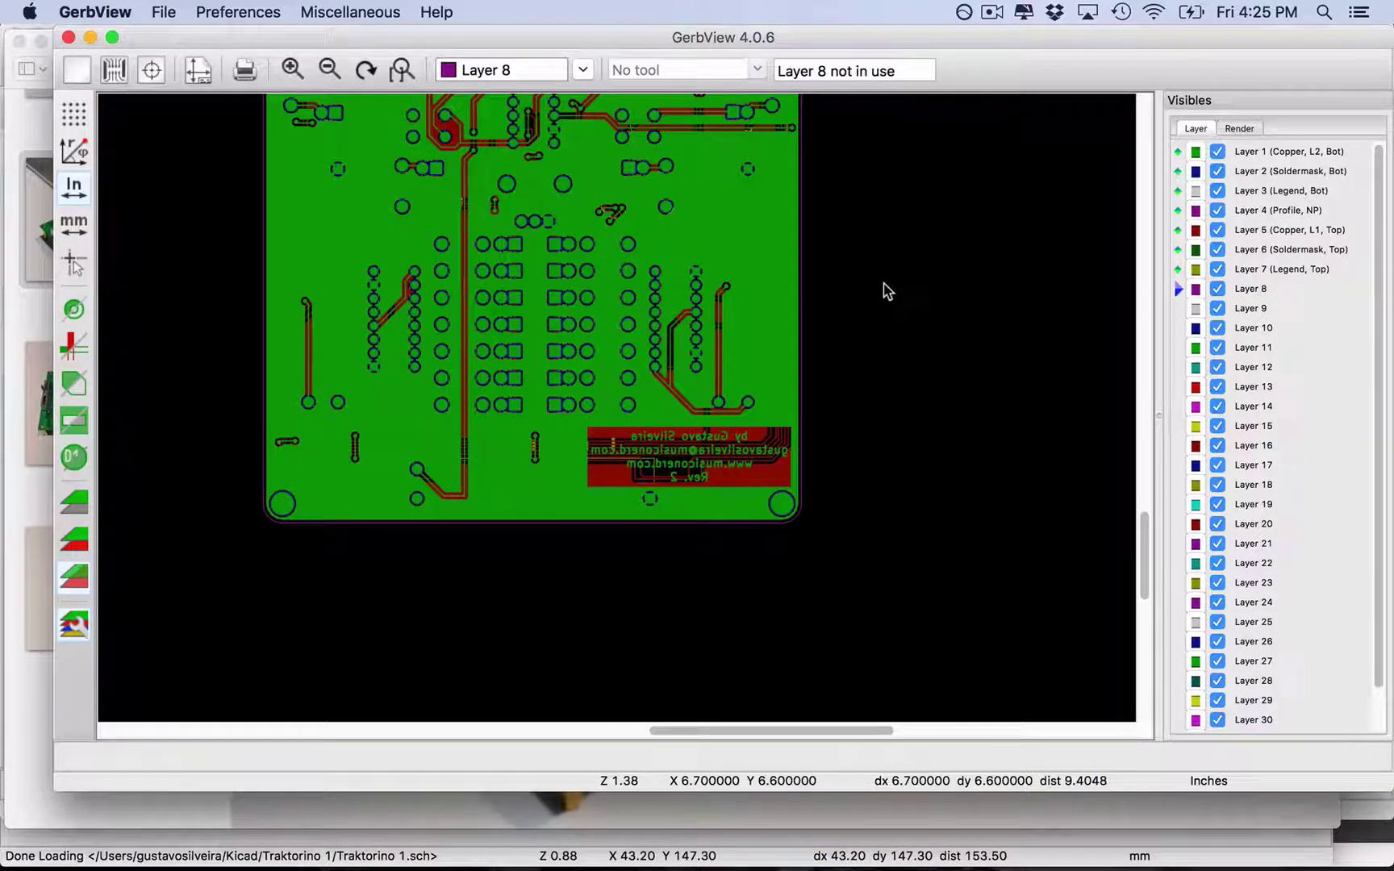
{"action": "left_click_drag", "start_coordinate": [1148, 545], "coordinate": [1130, 446]}
Switch to the Traktorino 1 Pcbnew window through Mission Control and zoom in.
{"action": "key", "text": "ctrl+Up"}
{"action": "left_click", "coordinate": [1057, 594]}
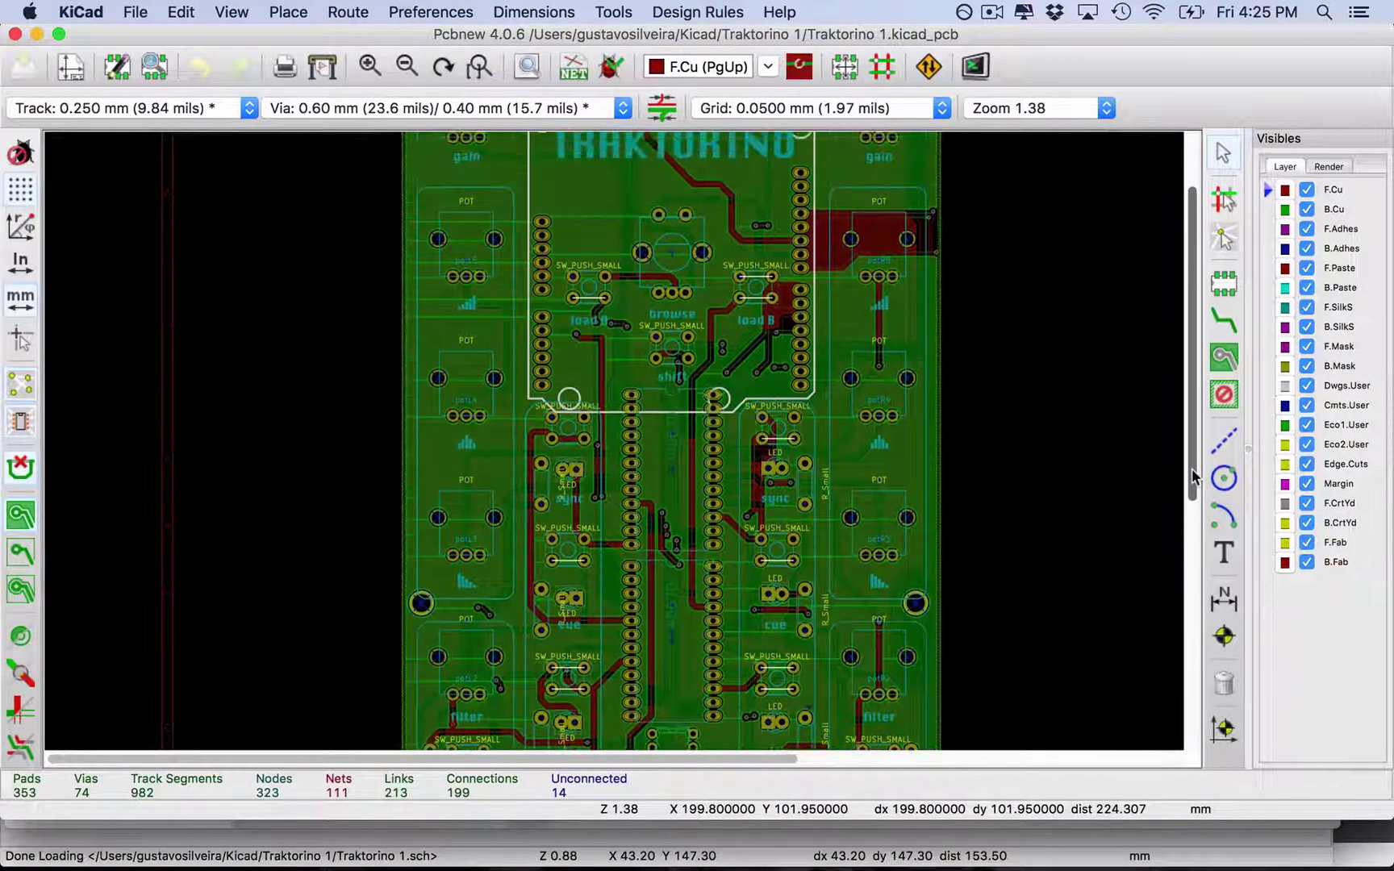
{"action": "scroll", "coordinate": [1192, 468], "scroll_direction": "up", "scroll_amount": 3}
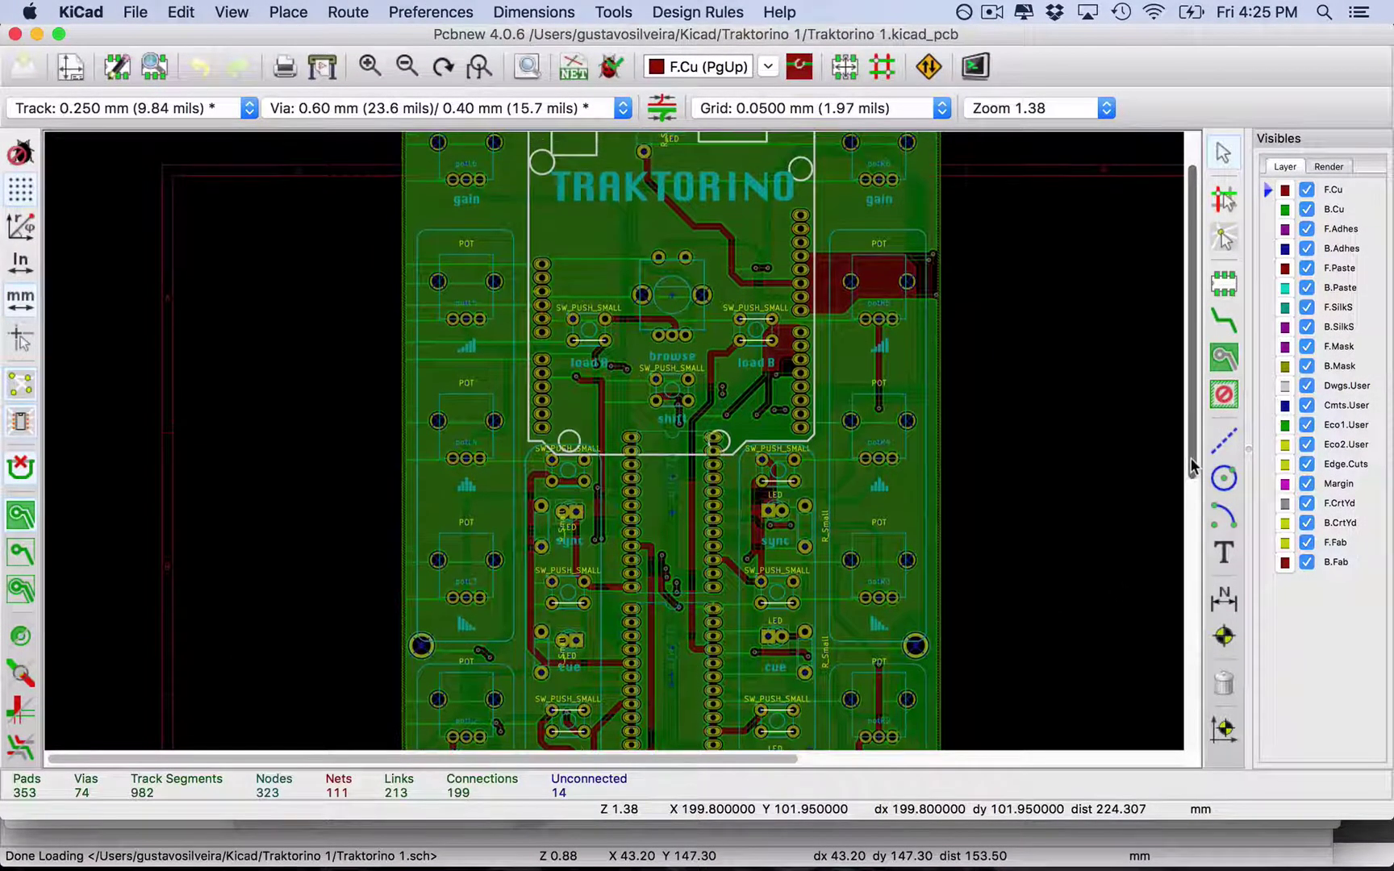
{"action": "left_click_drag", "start_coordinate": [1191, 457], "coordinate": [1189, 430]}
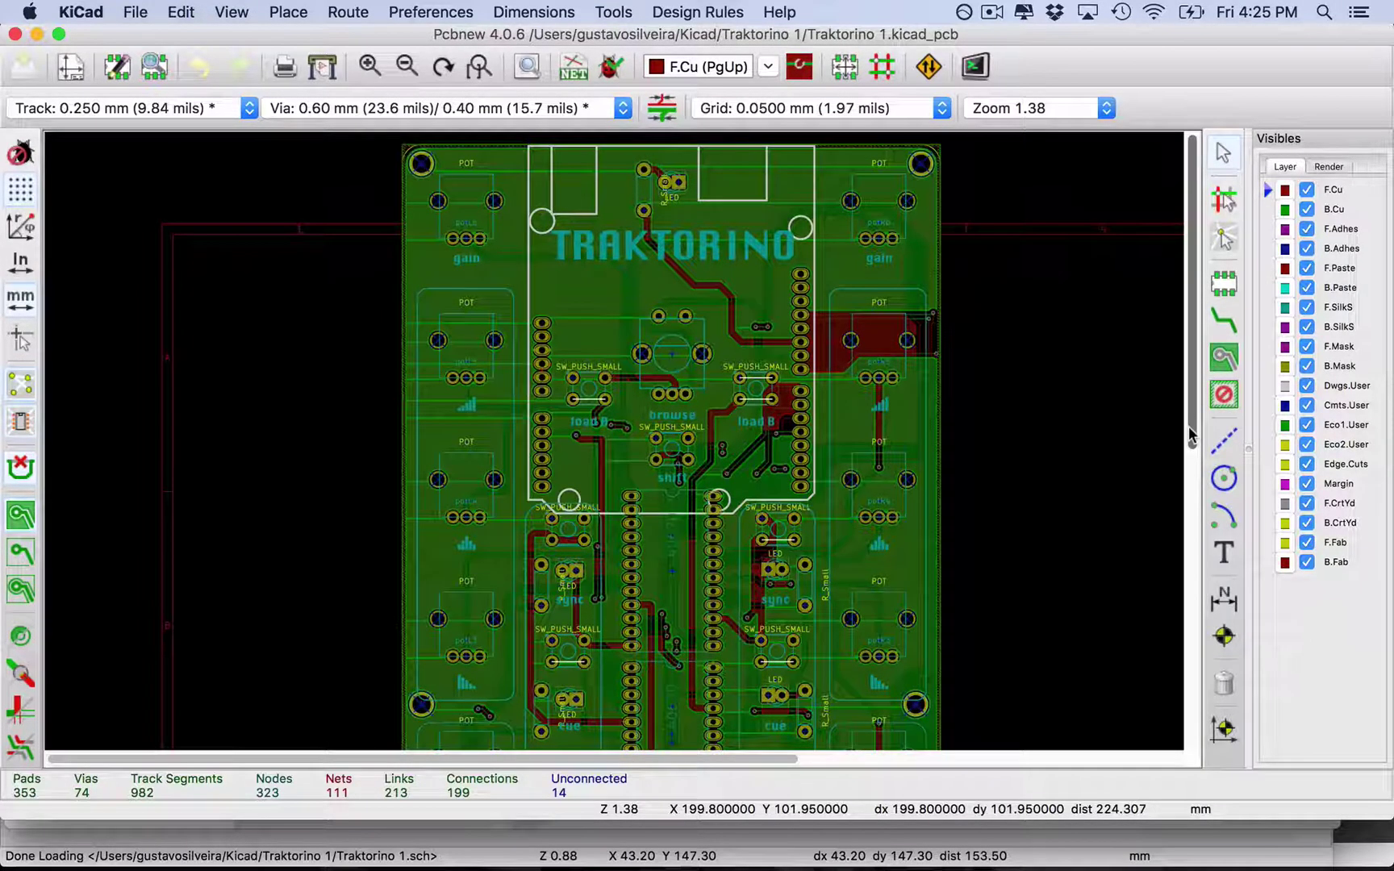